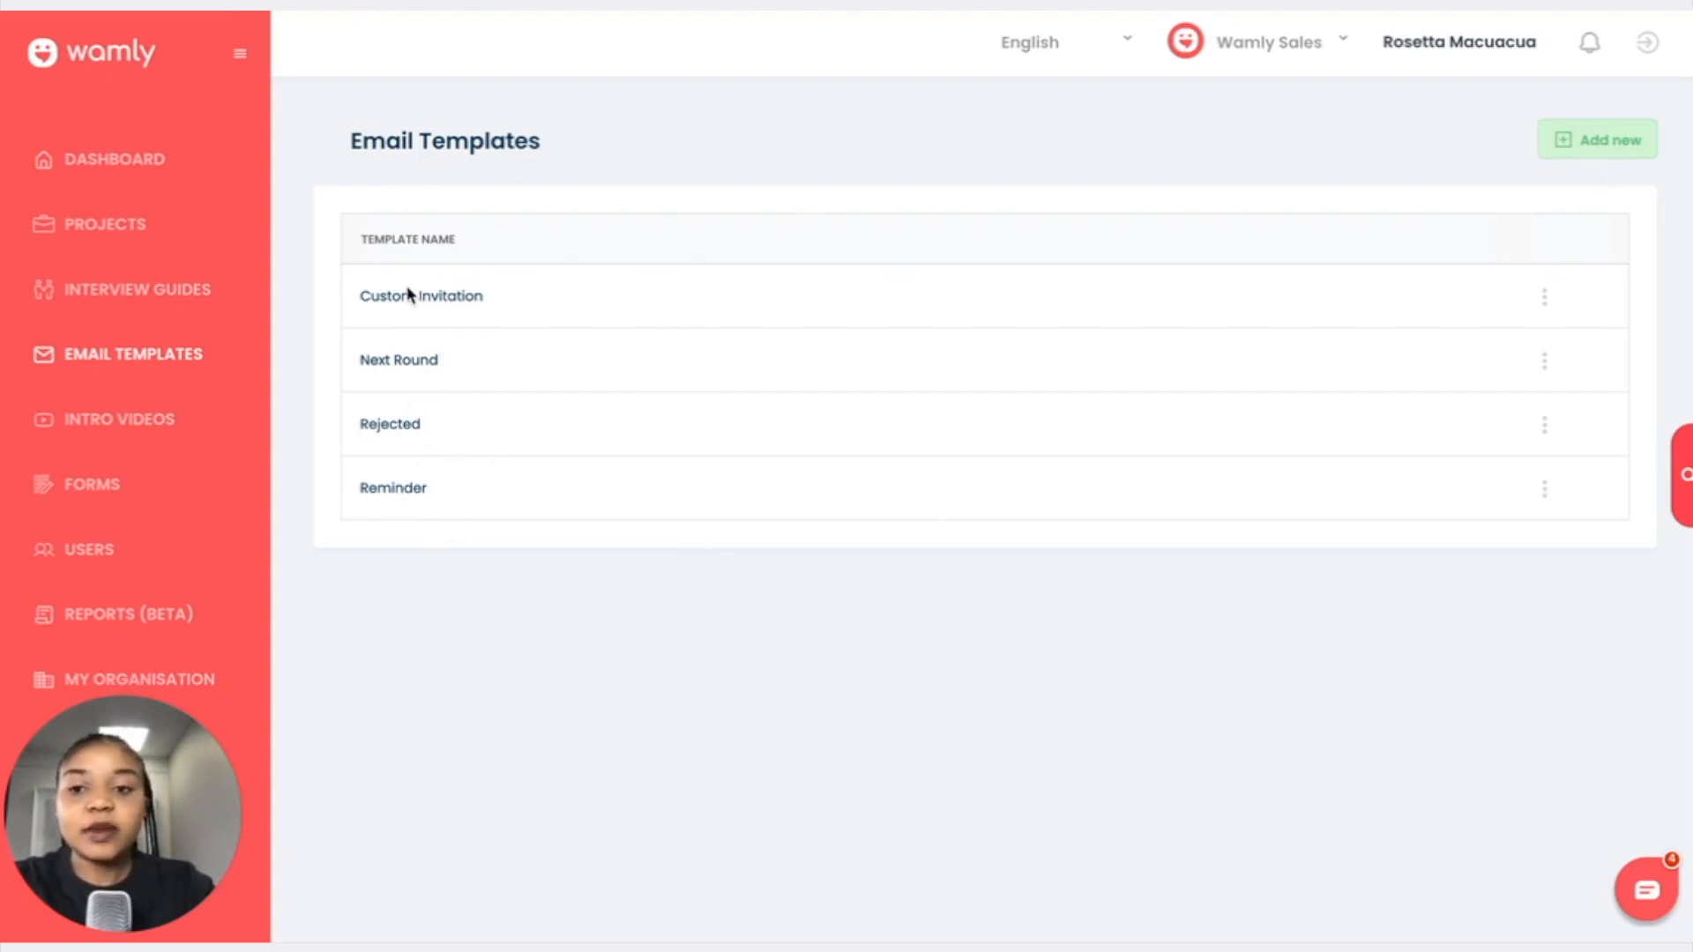
Open the Custom Invitation template for editing, review its email content from banner to footer, and leave without saving.
{"action": "left_click", "coordinate": [1544, 298]}
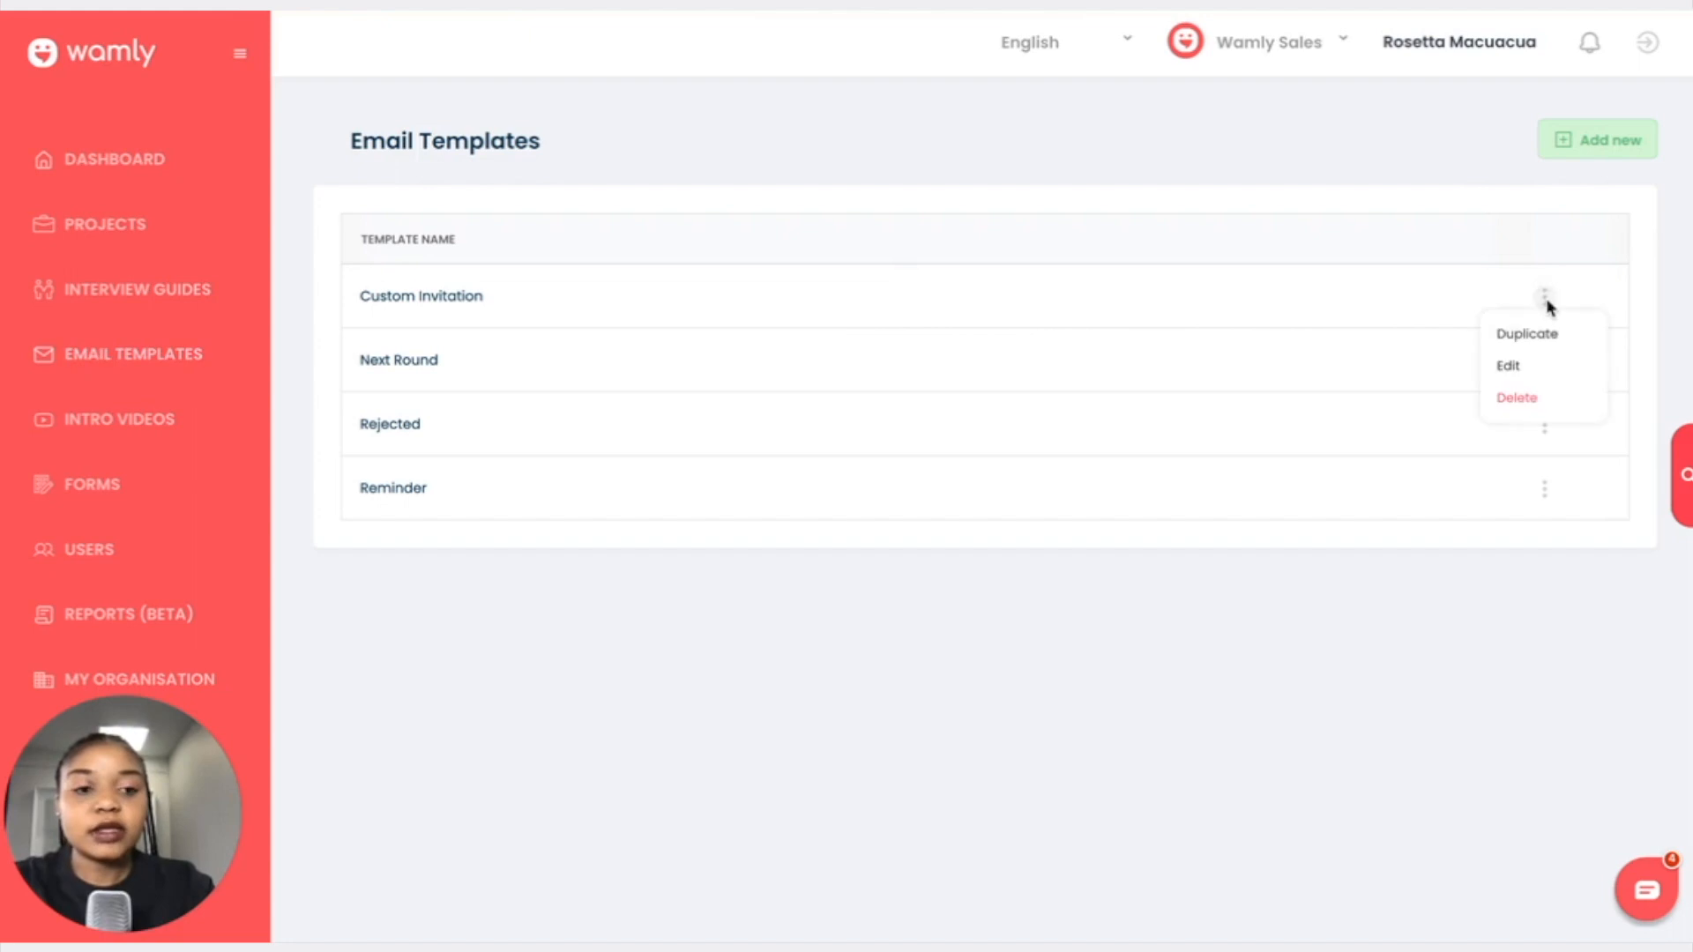
{"action": "left_click", "coordinate": [1517, 369]}
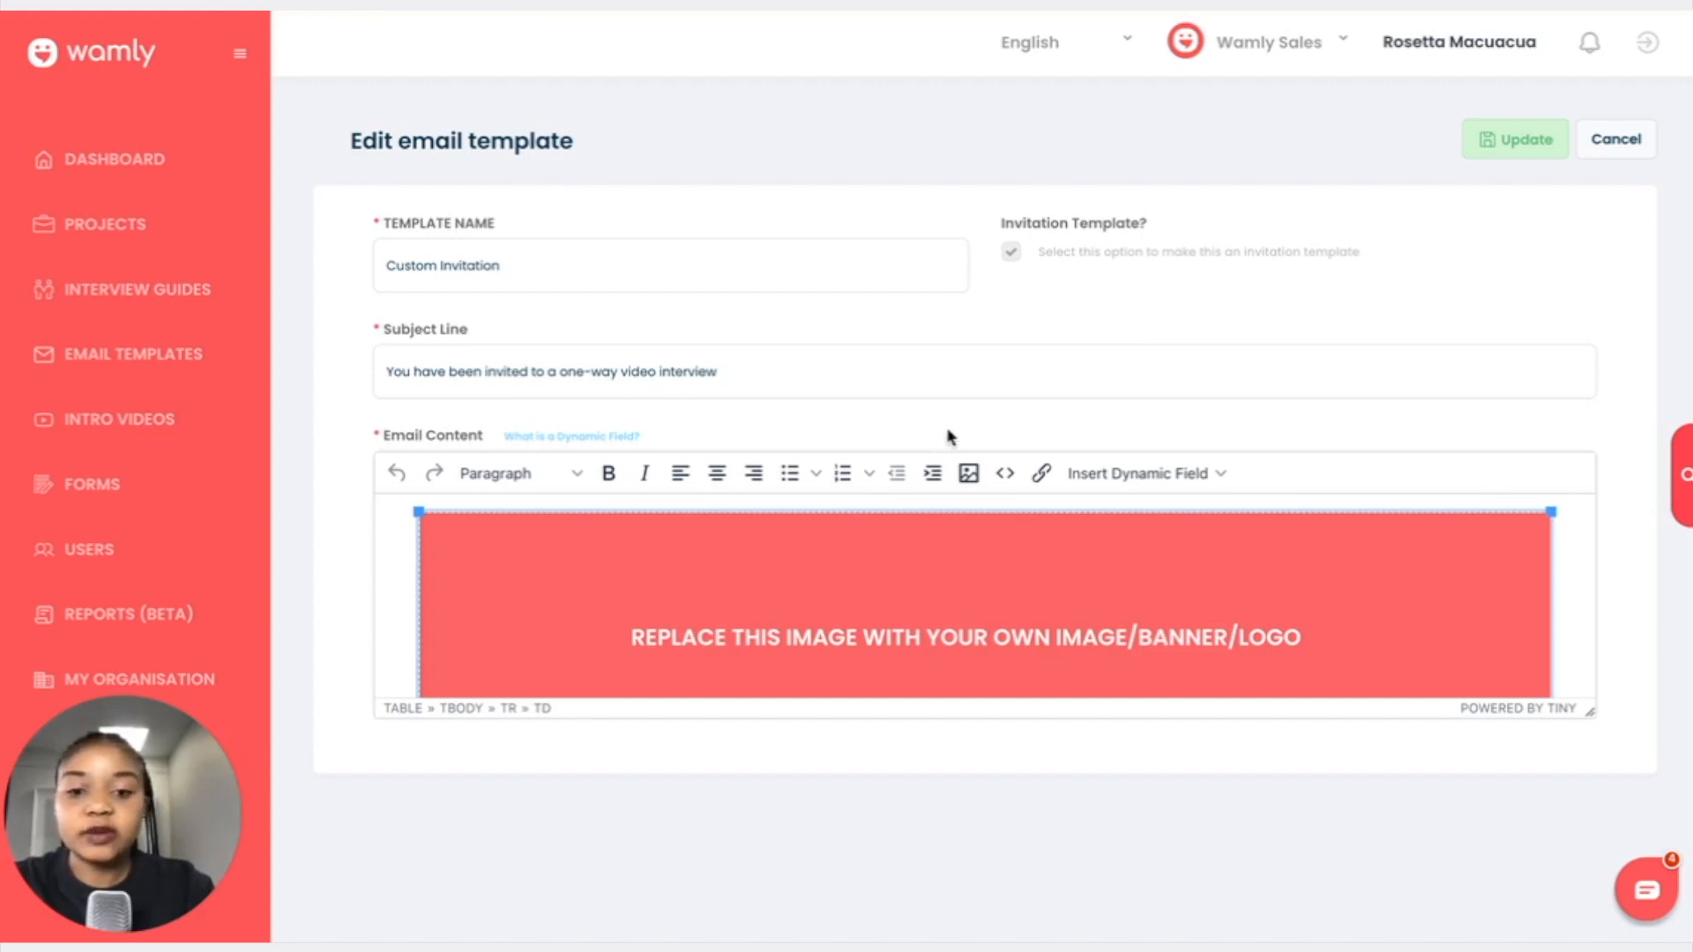
{"action": "scroll", "coordinate": [900, 609], "scroll_direction": "down", "scroll_amount": 1}
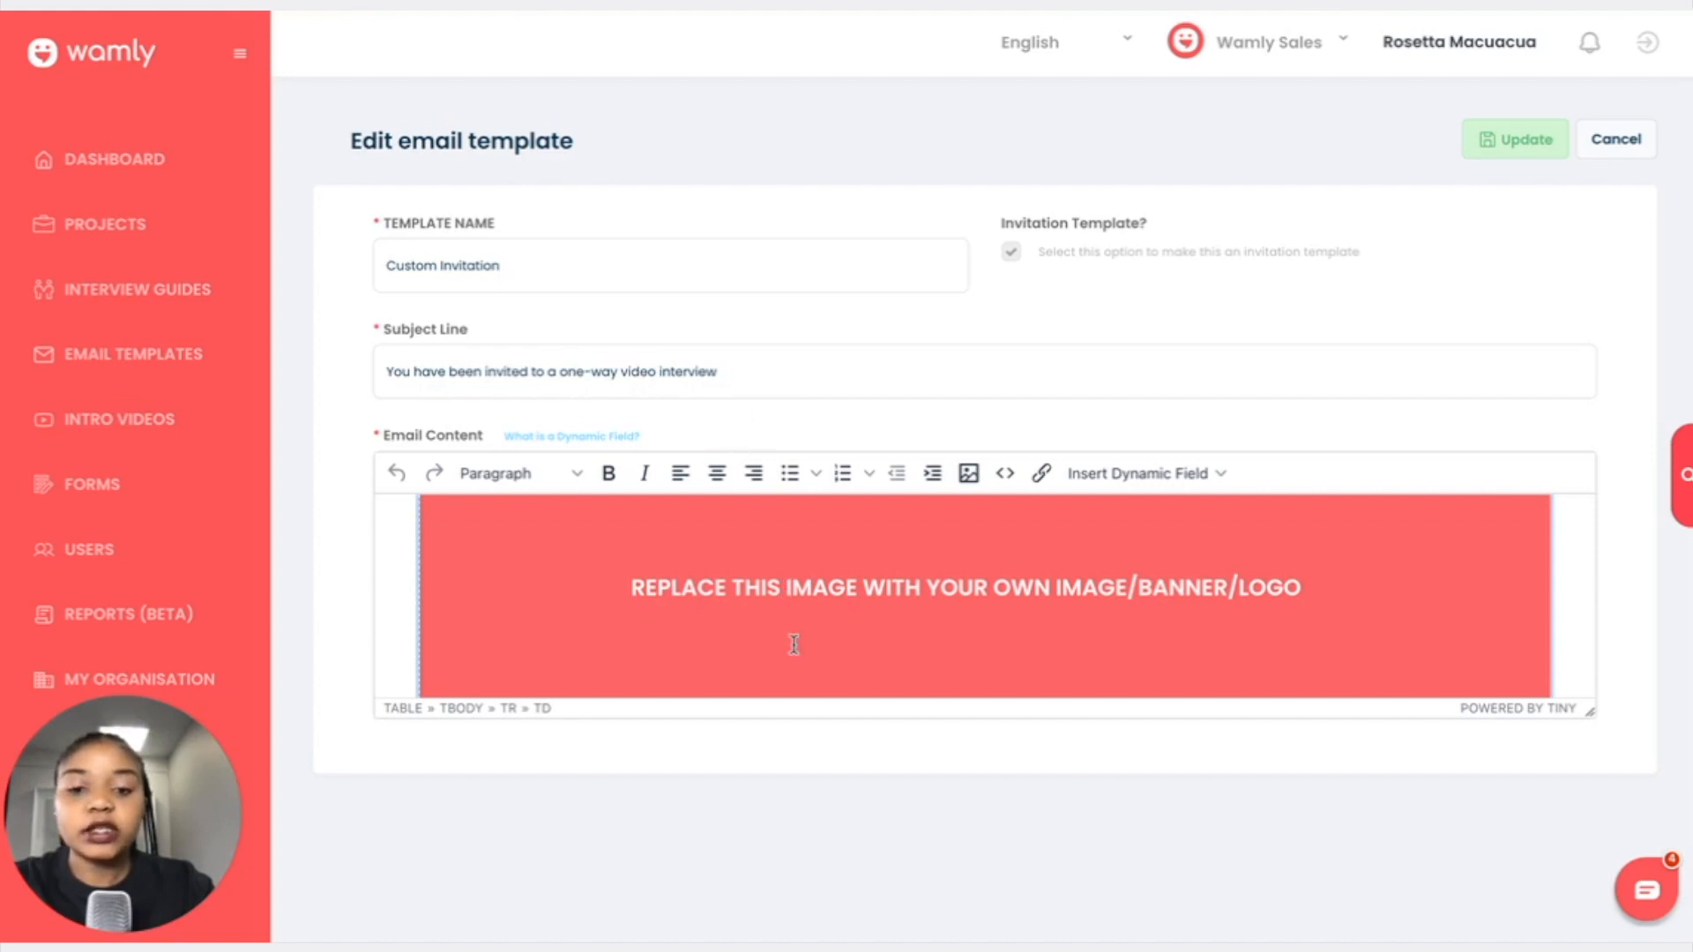
{"action": "scroll", "coordinate": [794, 652], "scroll_direction": "down", "scroll_amount": 3}
{"action": "scroll", "coordinate": [794, 653], "scroll_direction": "down", "scroll_amount": 1}
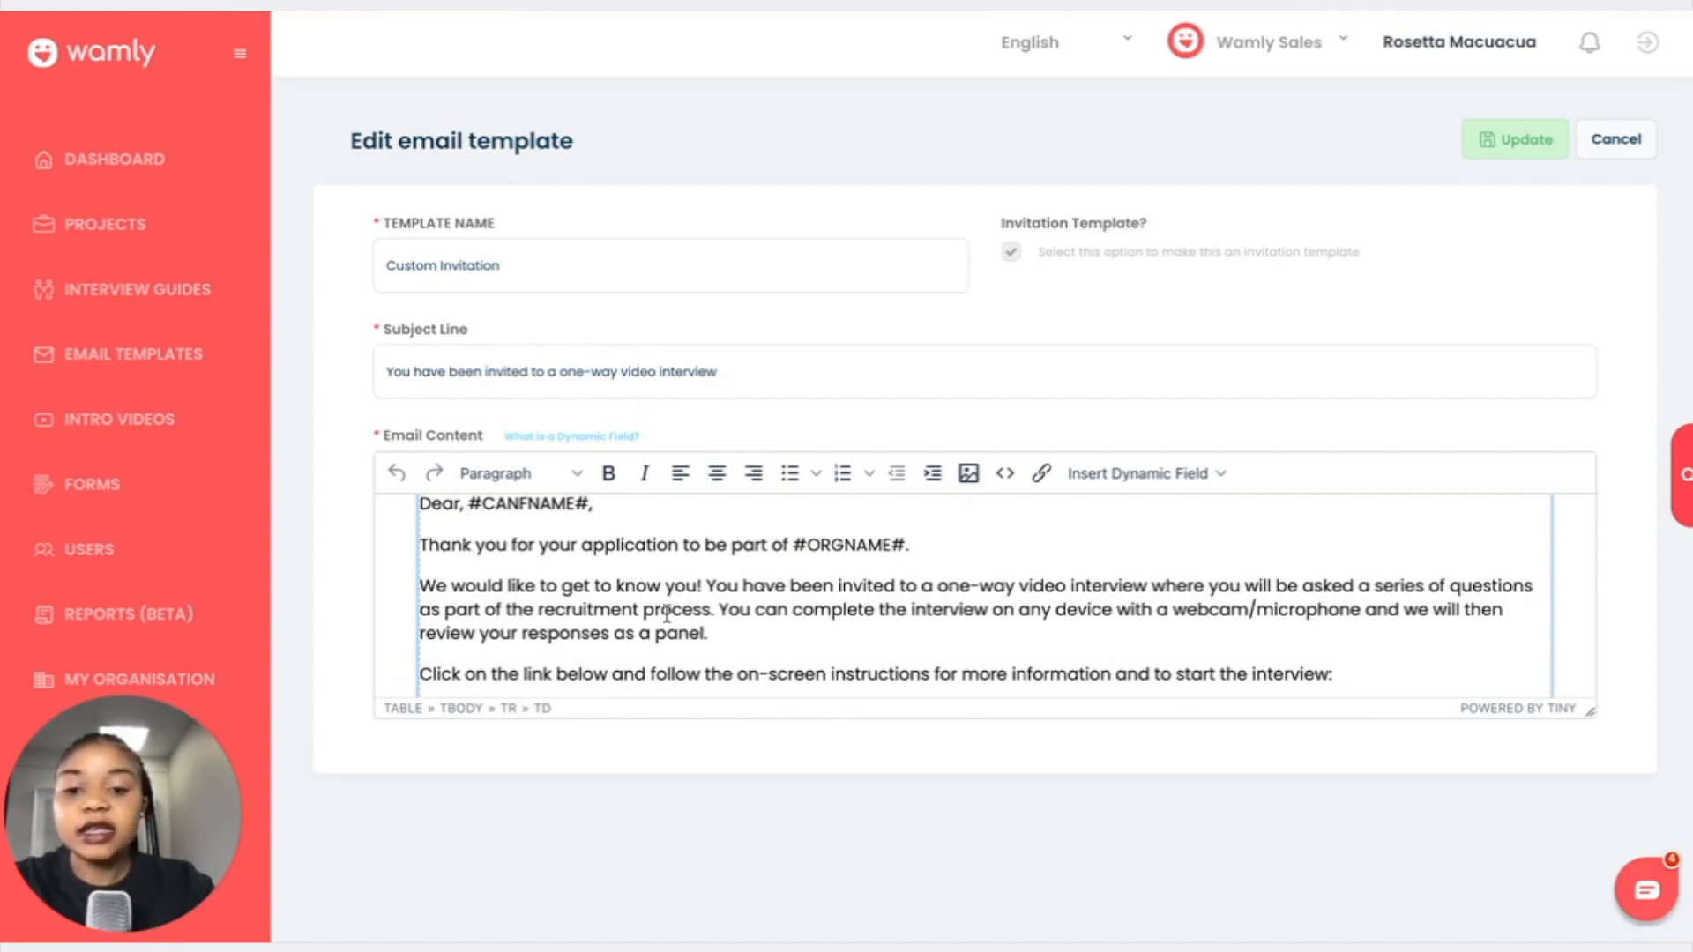
{"action": "scroll", "coordinate": [668, 612], "scroll_direction": "down", "scroll_amount": 3}
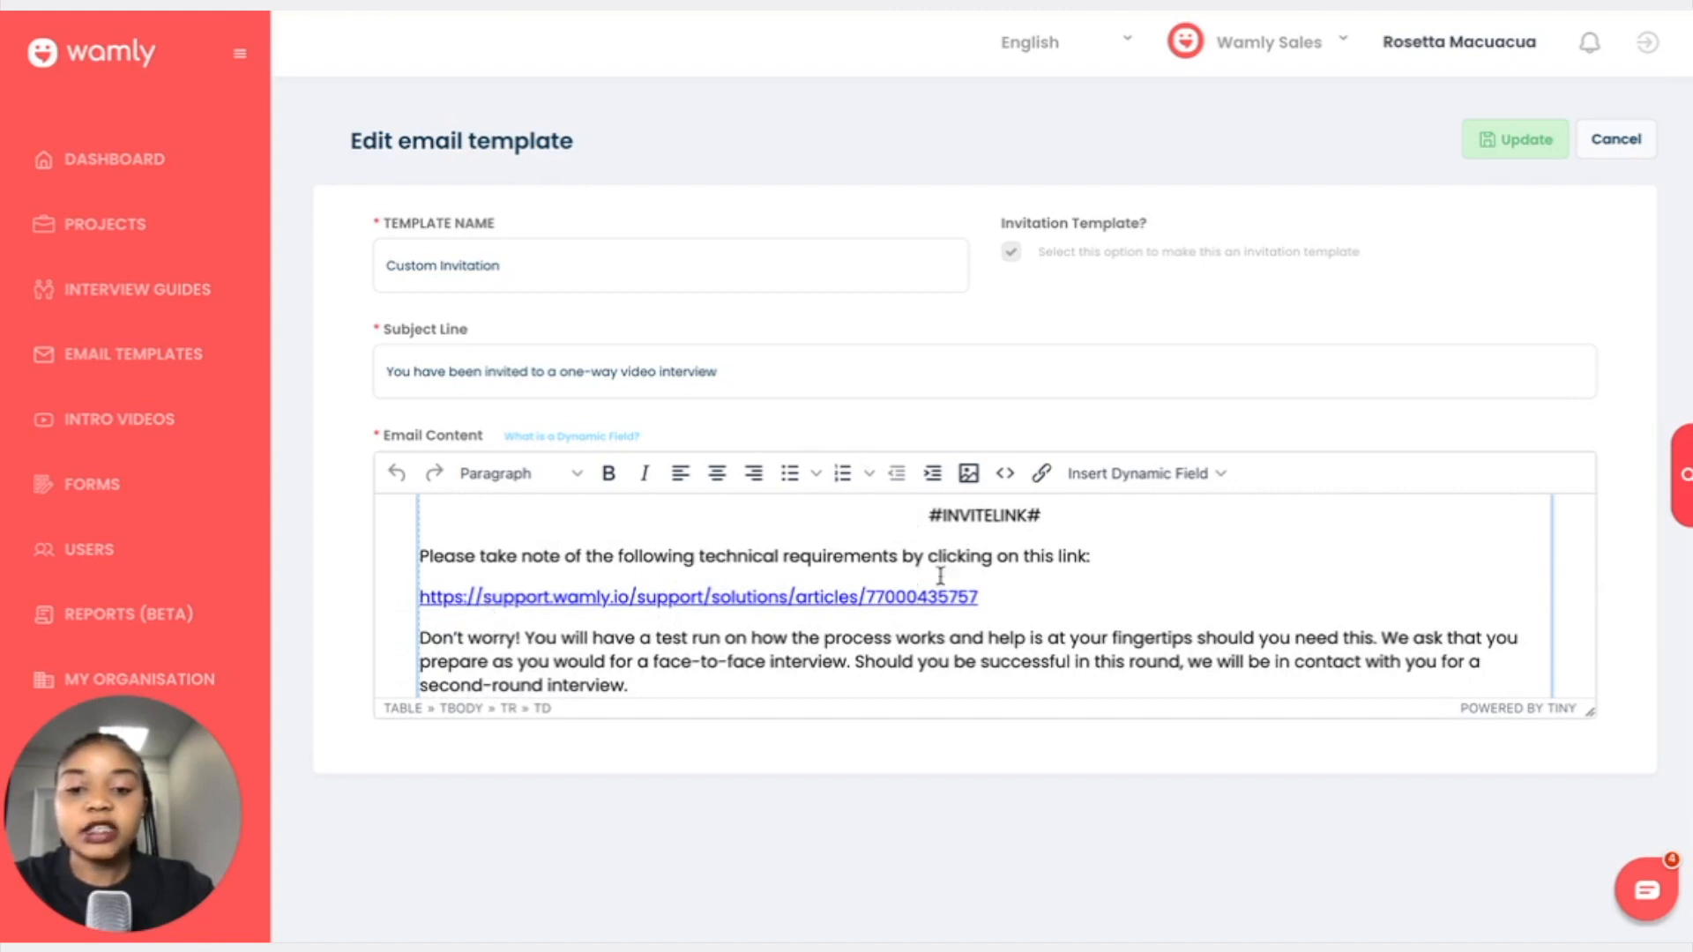
{"action": "left_click_drag", "start_coordinate": [927, 516], "coordinate": [1016, 518]}
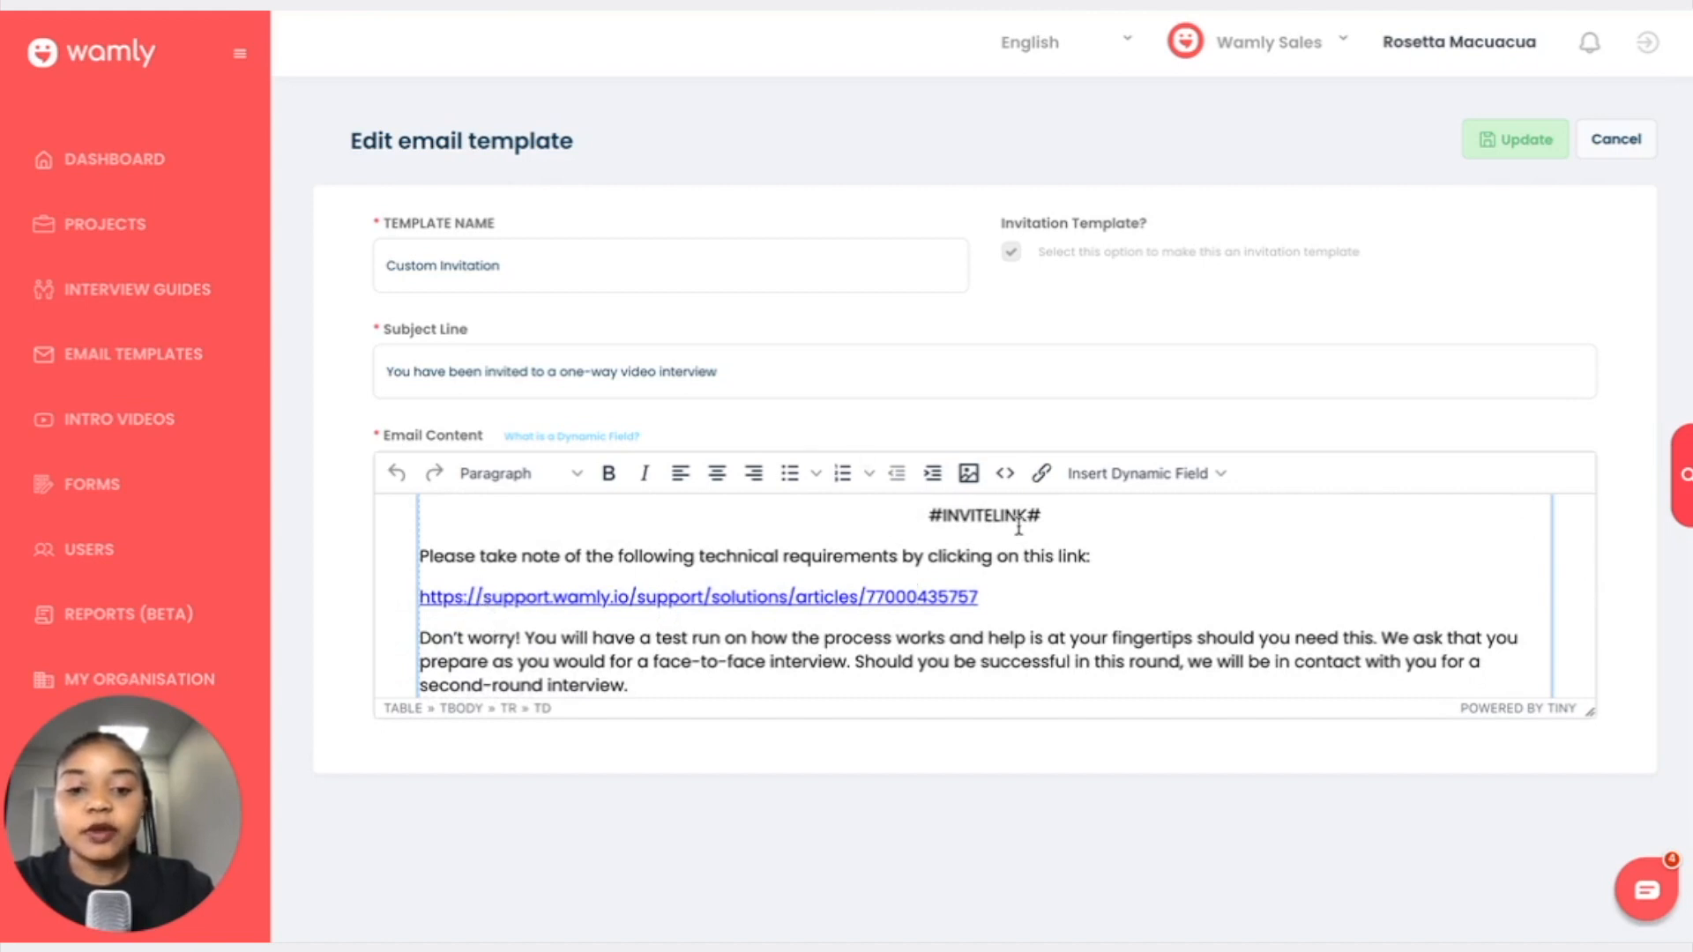
{"action": "triple_click", "coordinate": [991, 600]}
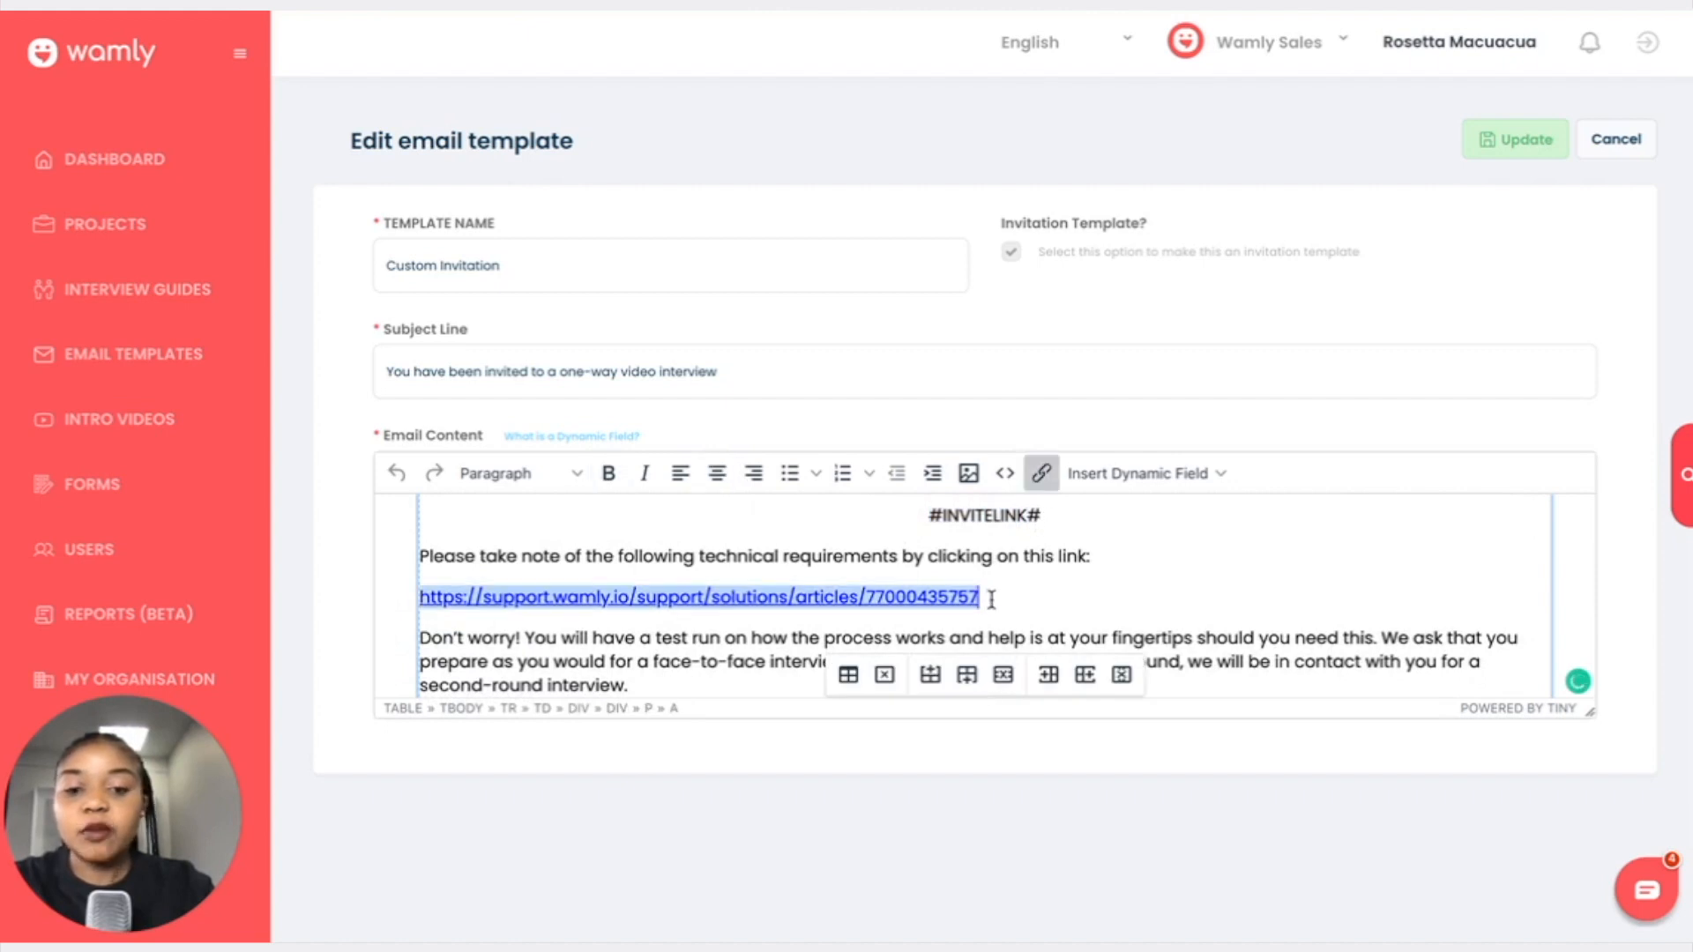
{"action": "scroll", "coordinate": [1044, 575], "scroll_direction": "down", "scroll_amount": 10}
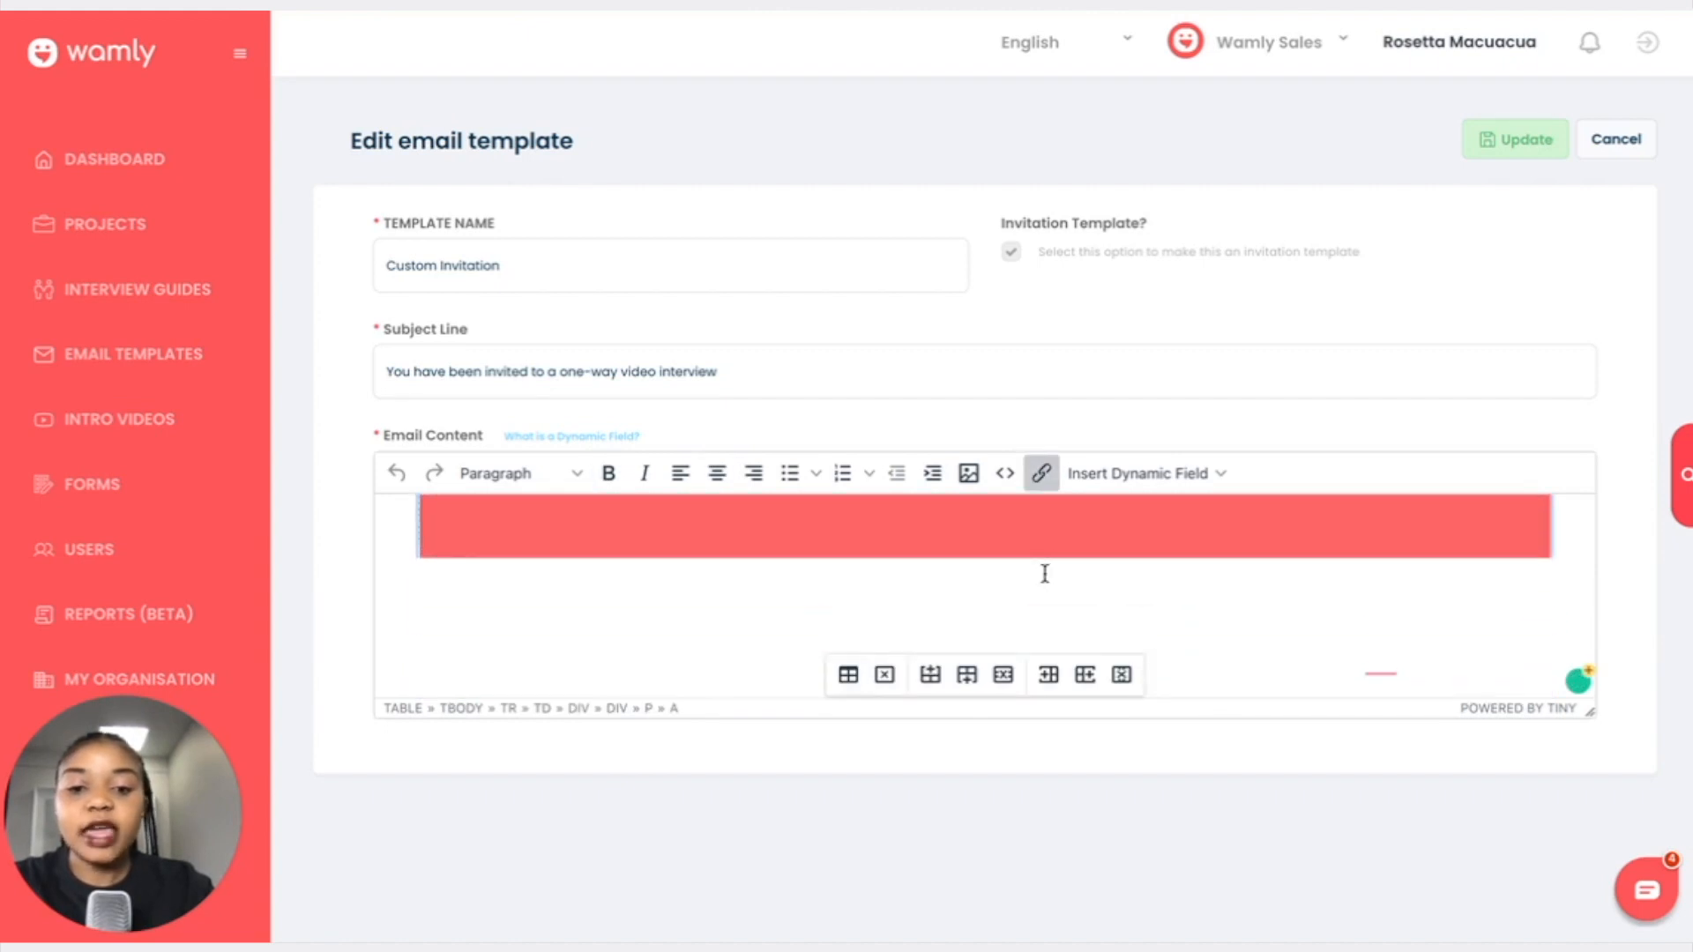
{"action": "scroll", "coordinate": [1045, 573], "scroll_direction": "down", "scroll_amount": 3}
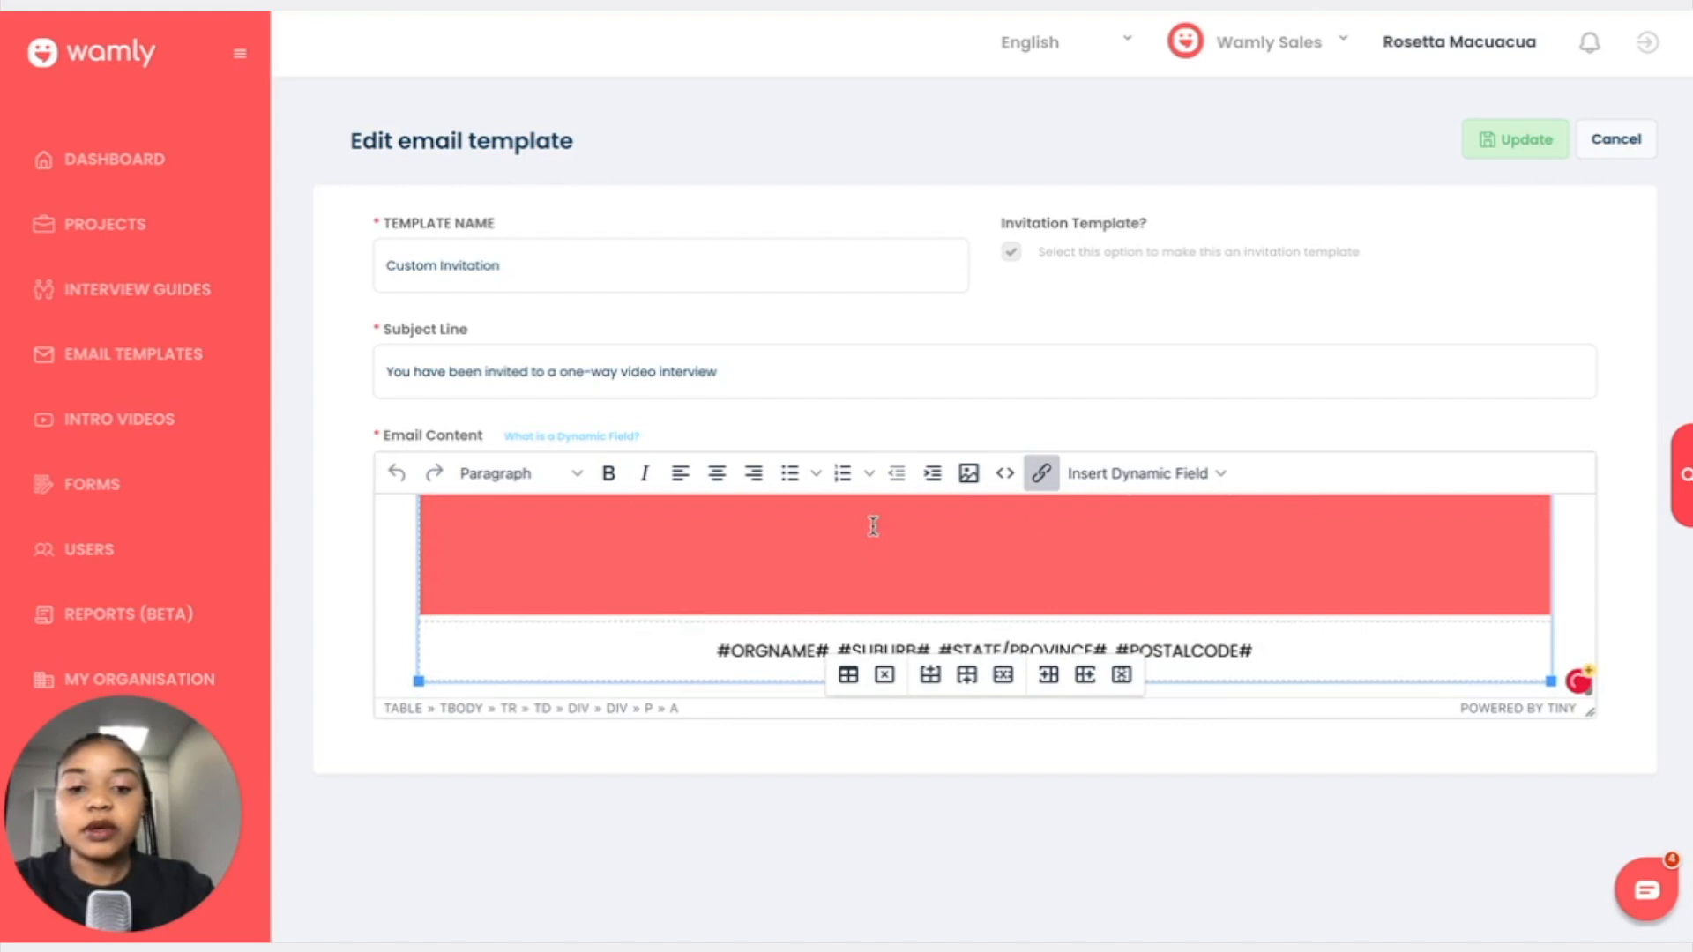
{"action": "scroll", "coordinate": [1065, 575], "scroll_direction": "up", "scroll_amount": 3}
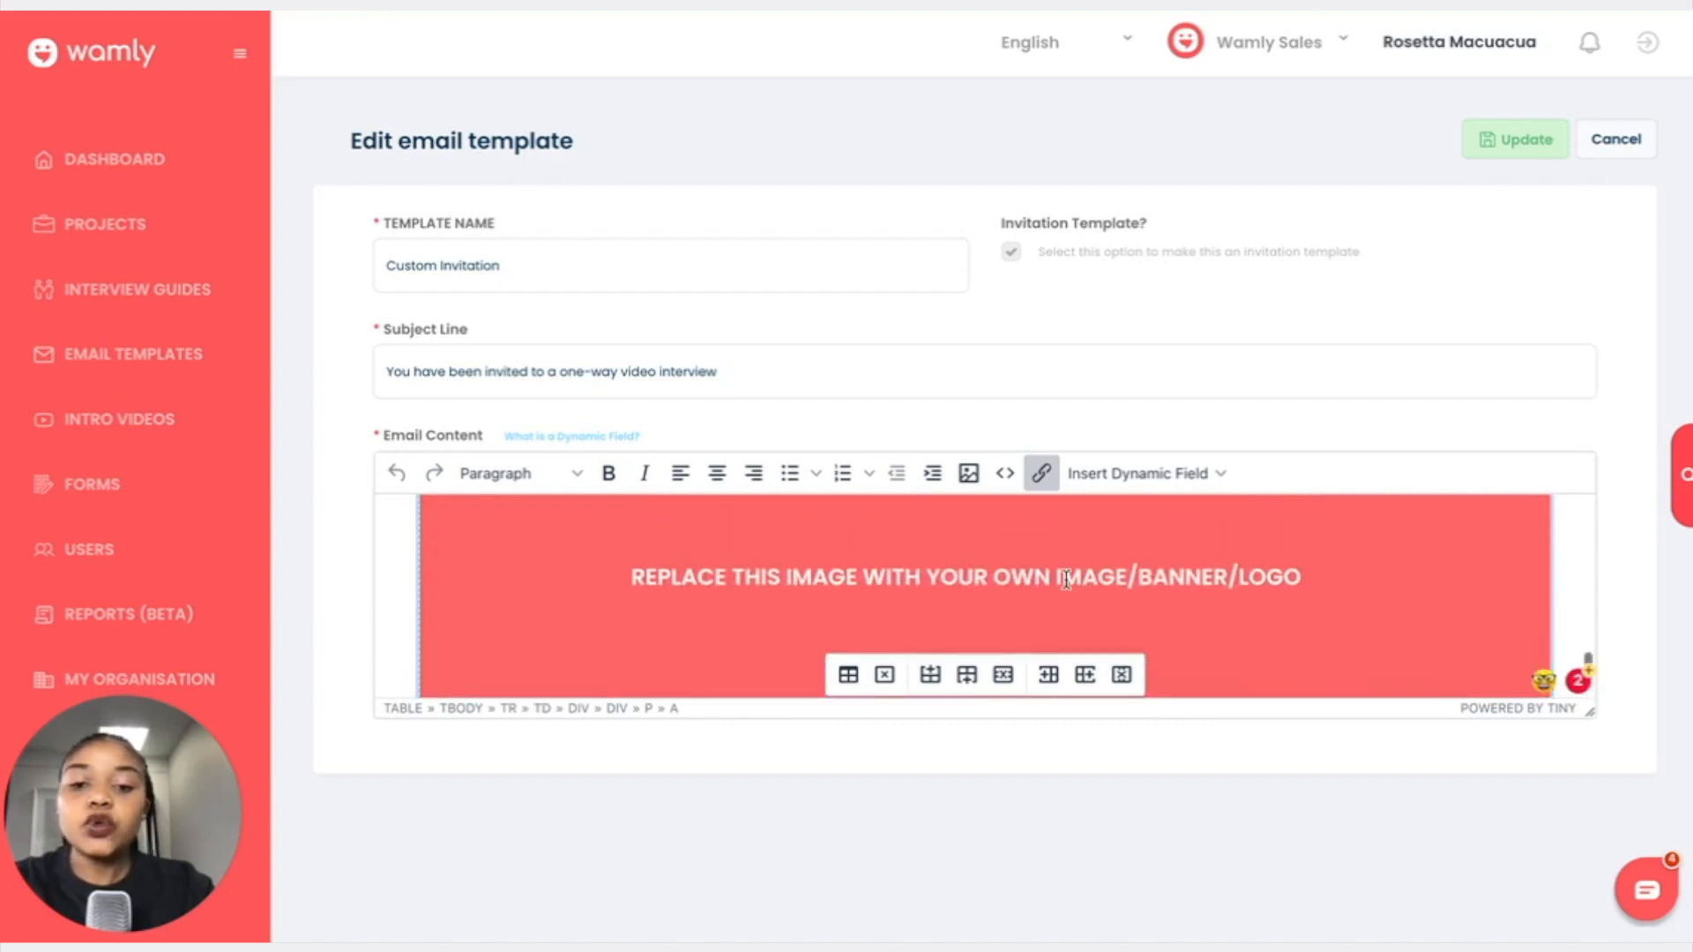
{"action": "scroll", "coordinate": [1066, 582], "scroll_direction": "up", "scroll_amount": 4}
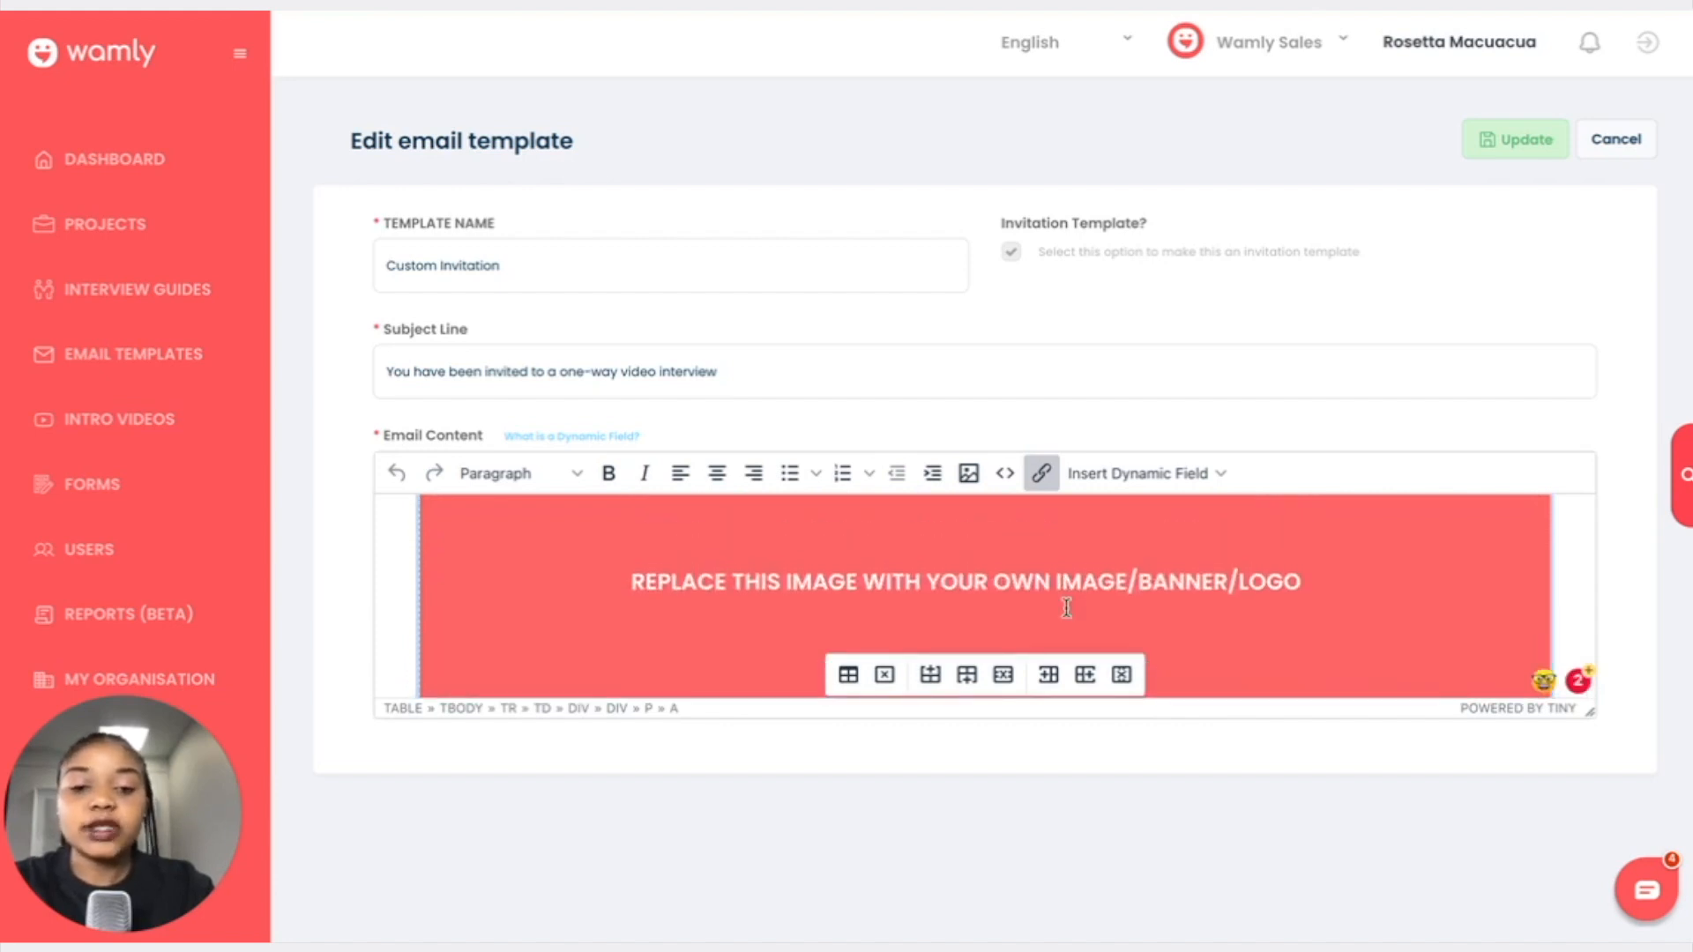
{"action": "scroll", "coordinate": [1066, 609], "scroll_direction": "up", "scroll_amount": 5}
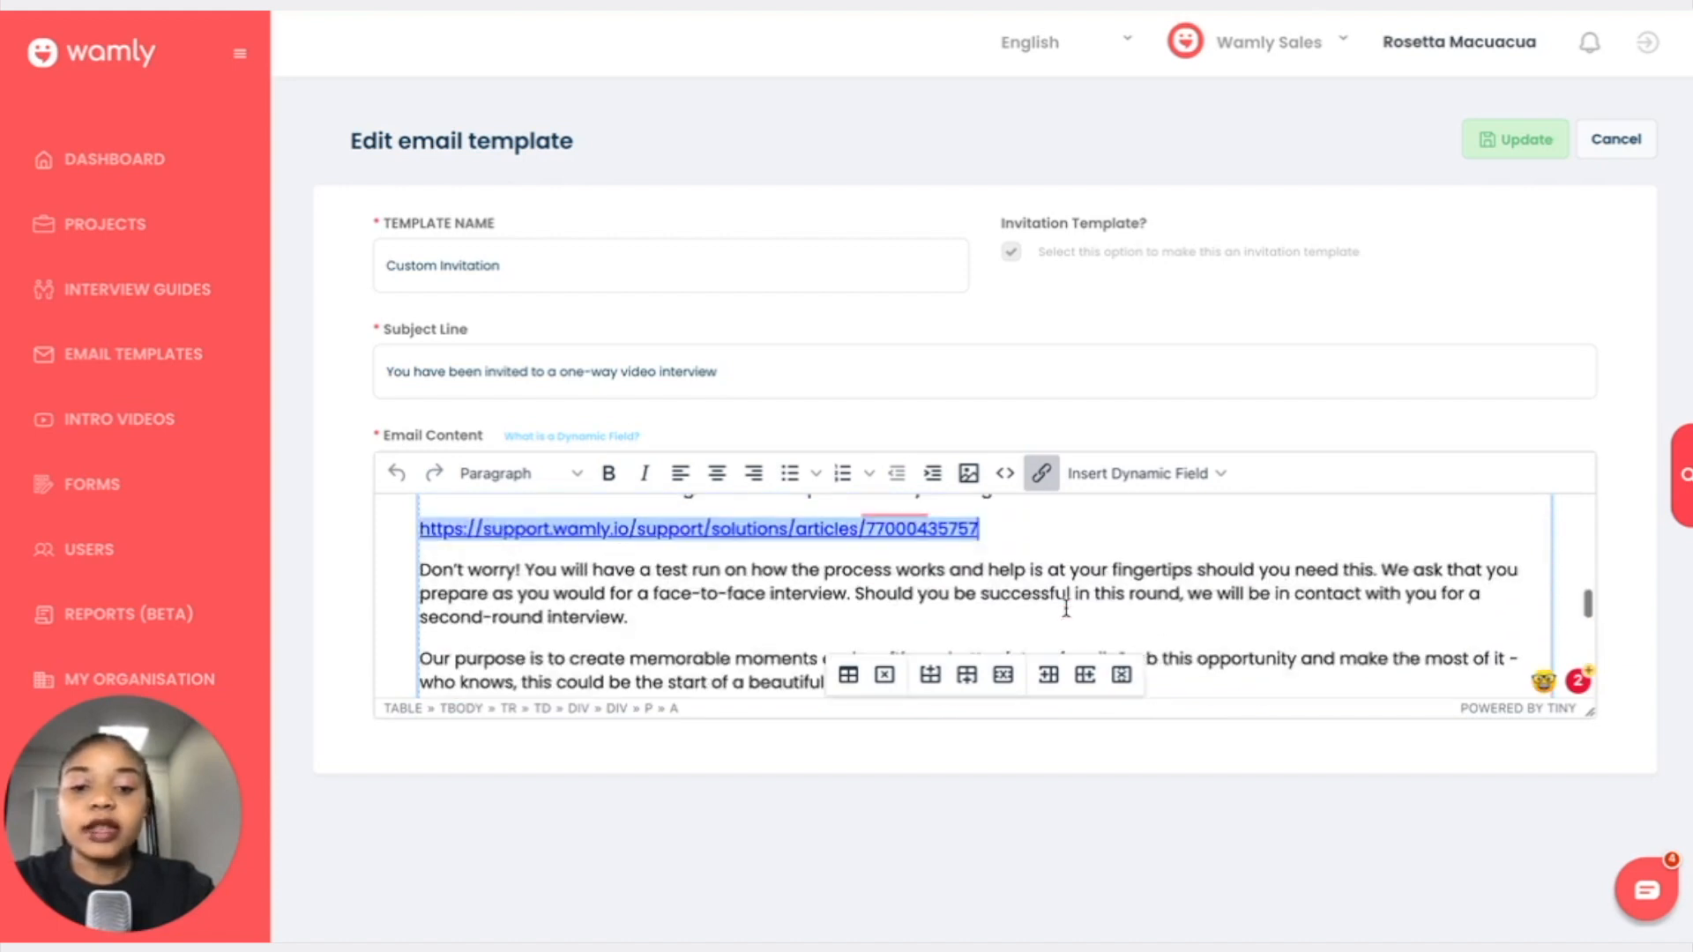
{"action": "left_click", "coordinate": [1163, 569]}
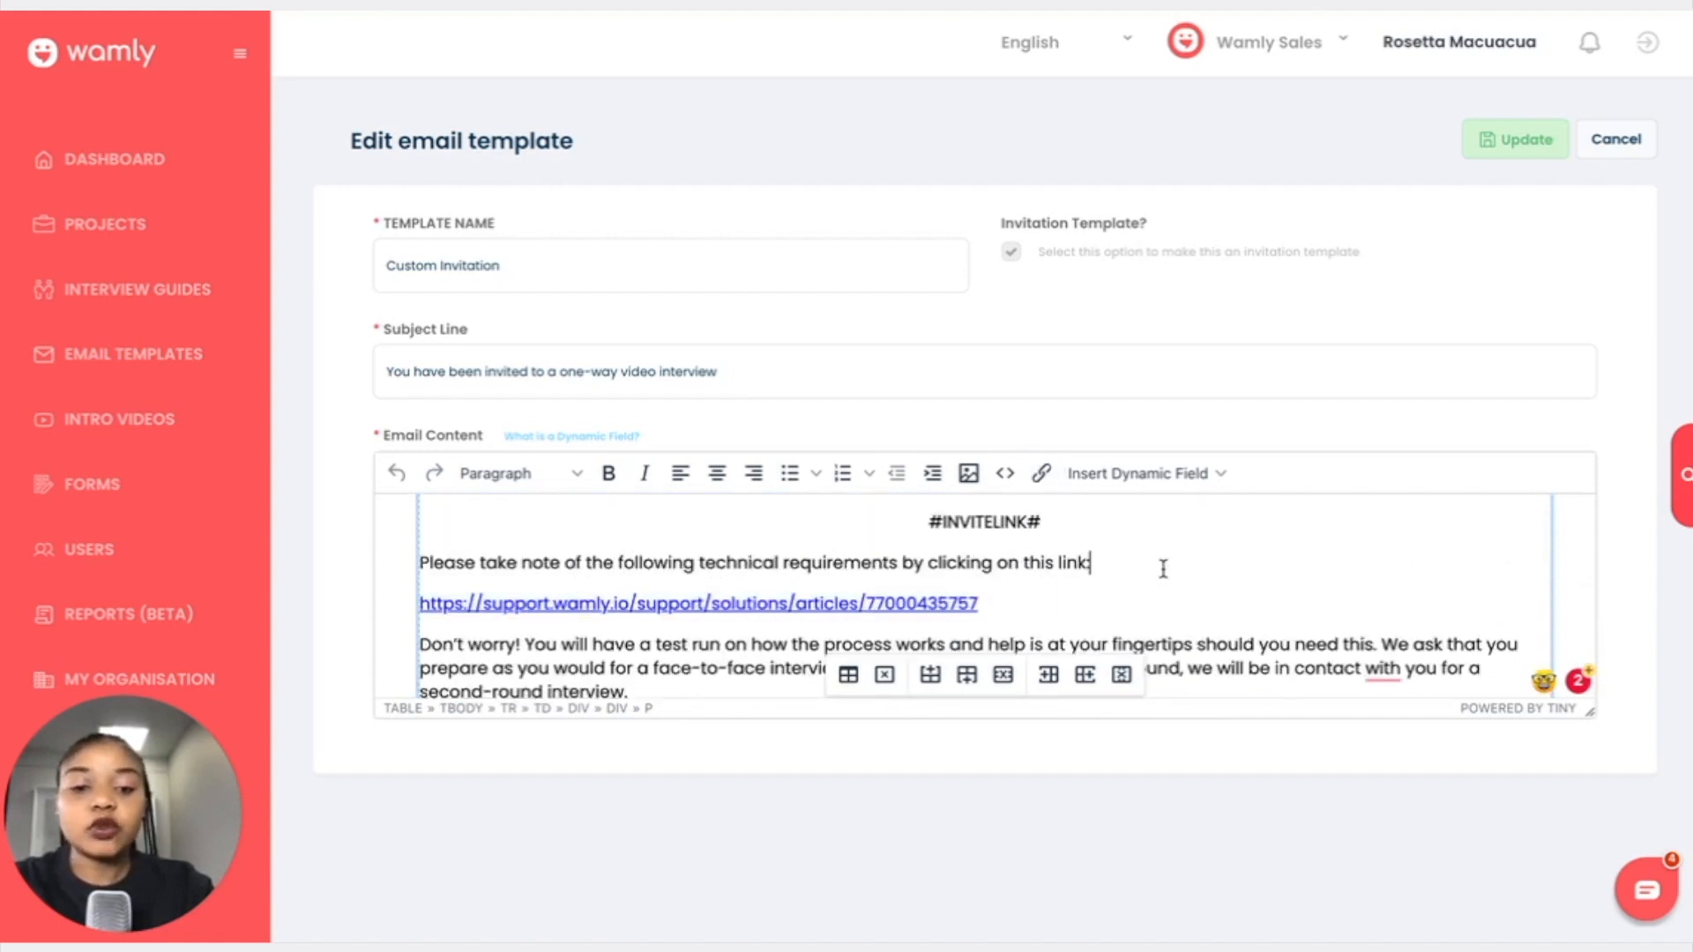
{"action": "scroll", "coordinate": [1141, 552], "scroll_direction": "up", "scroll_amount": 4}
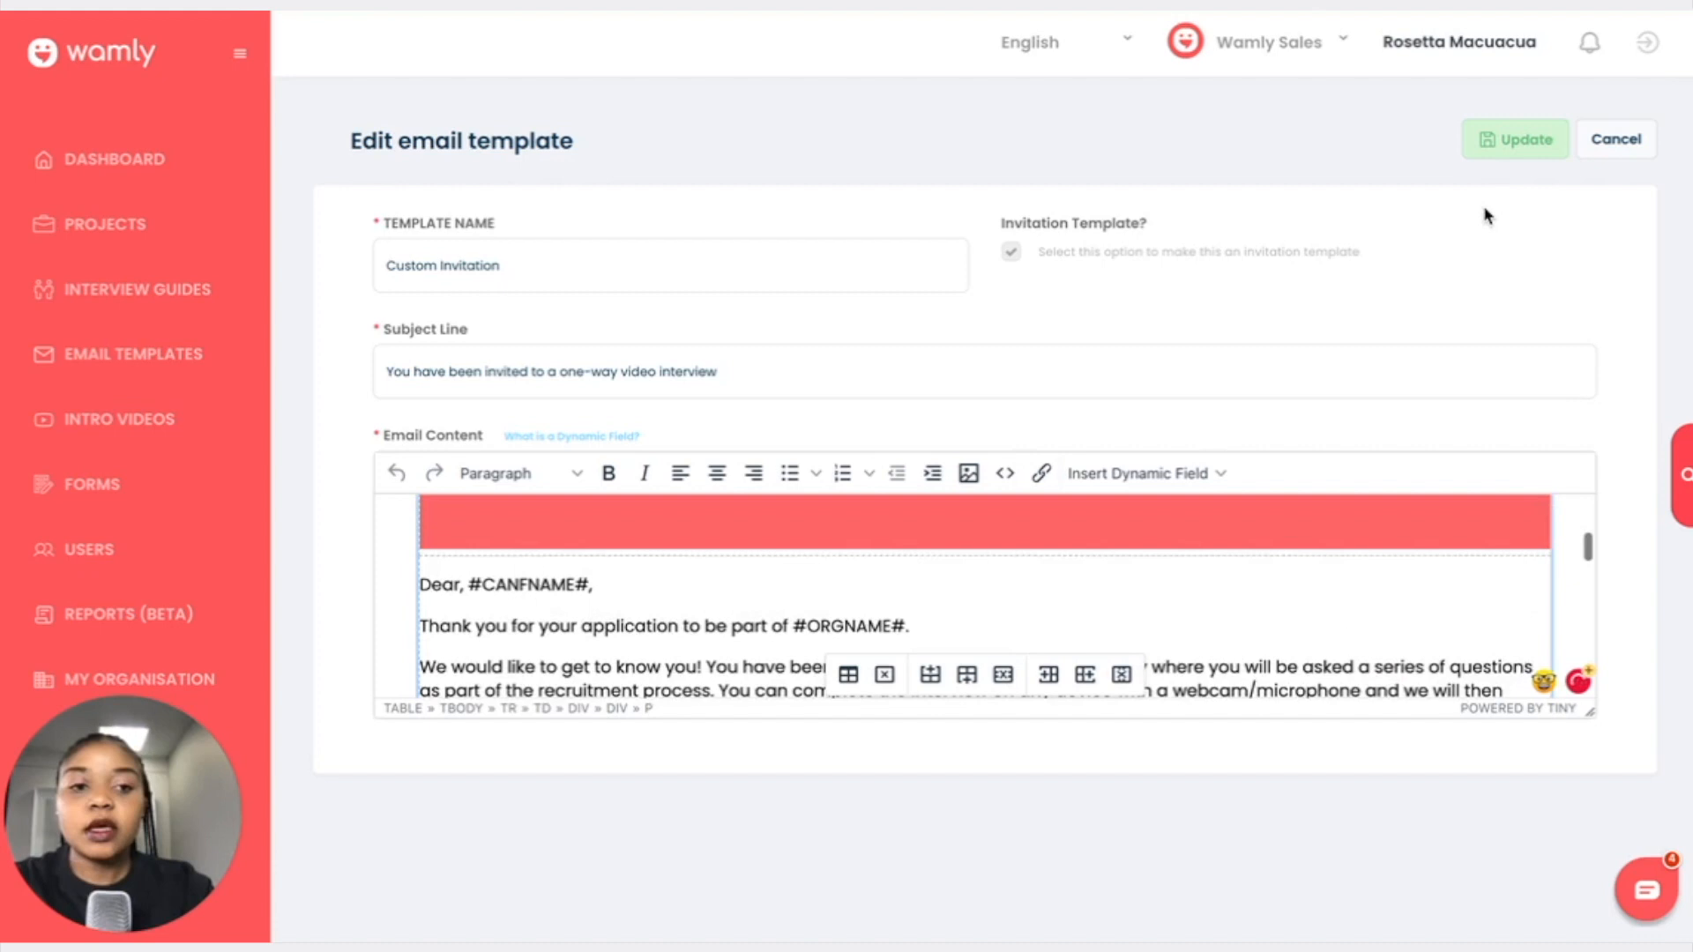
{"action": "left_click", "coordinate": [1615, 141]}
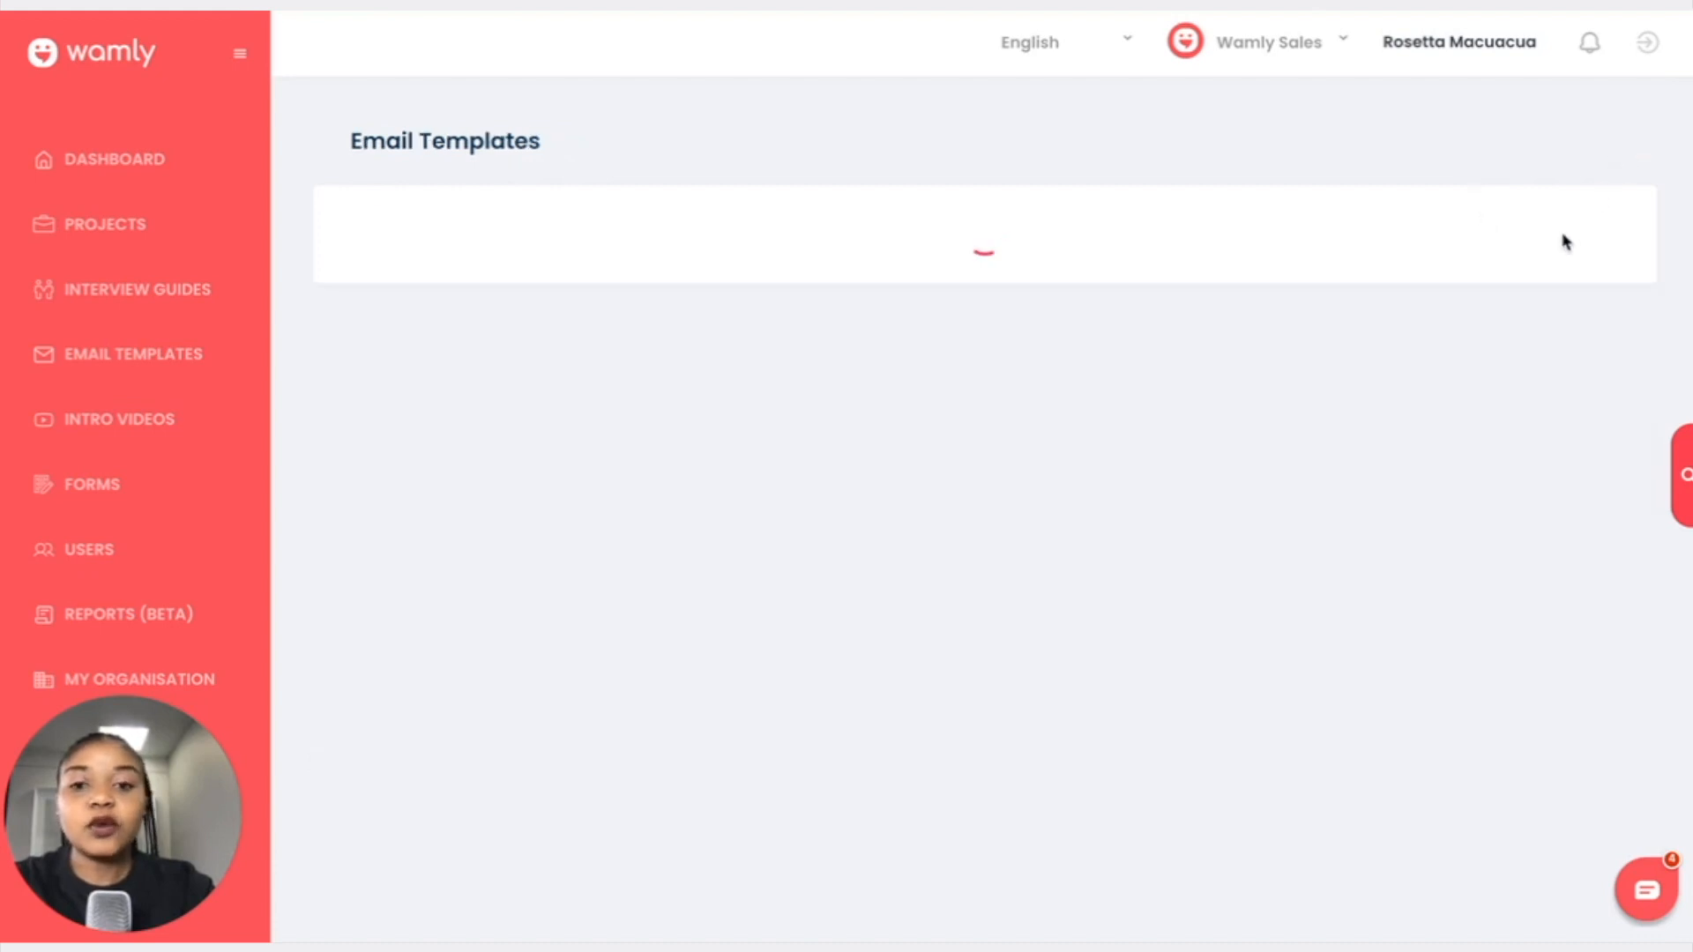
Start a new email template and name it "Third Round Interview invite".
{"action": "left_click", "coordinate": [1587, 147]}
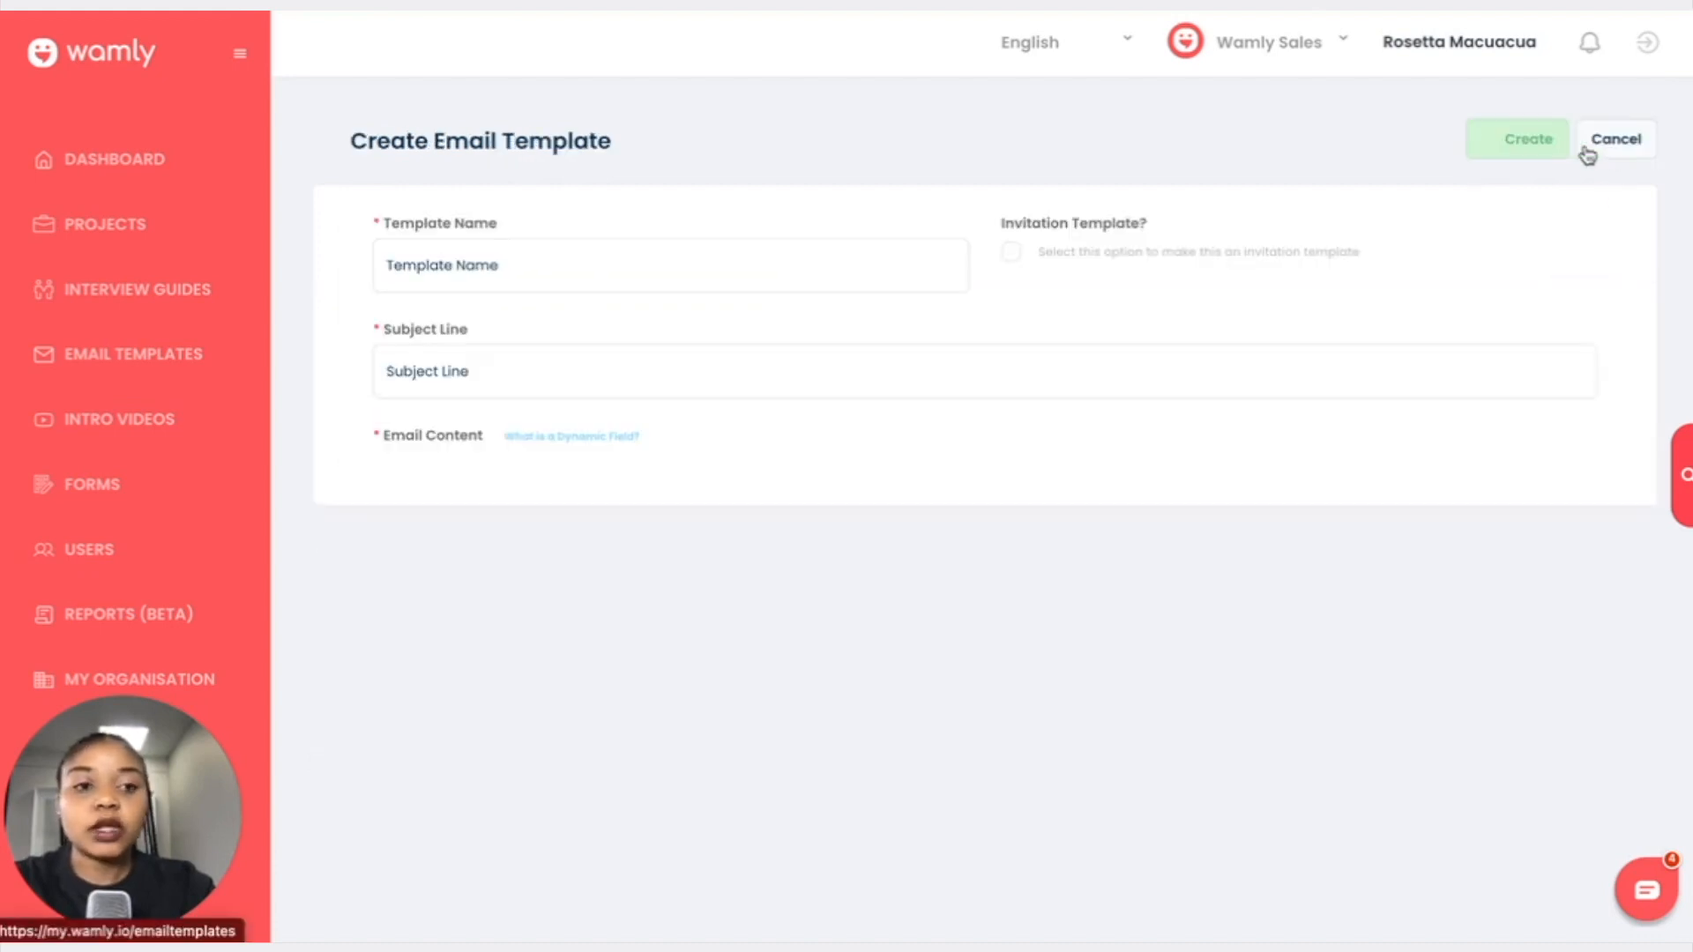
{"action": "left_click", "coordinate": [580, 261]}
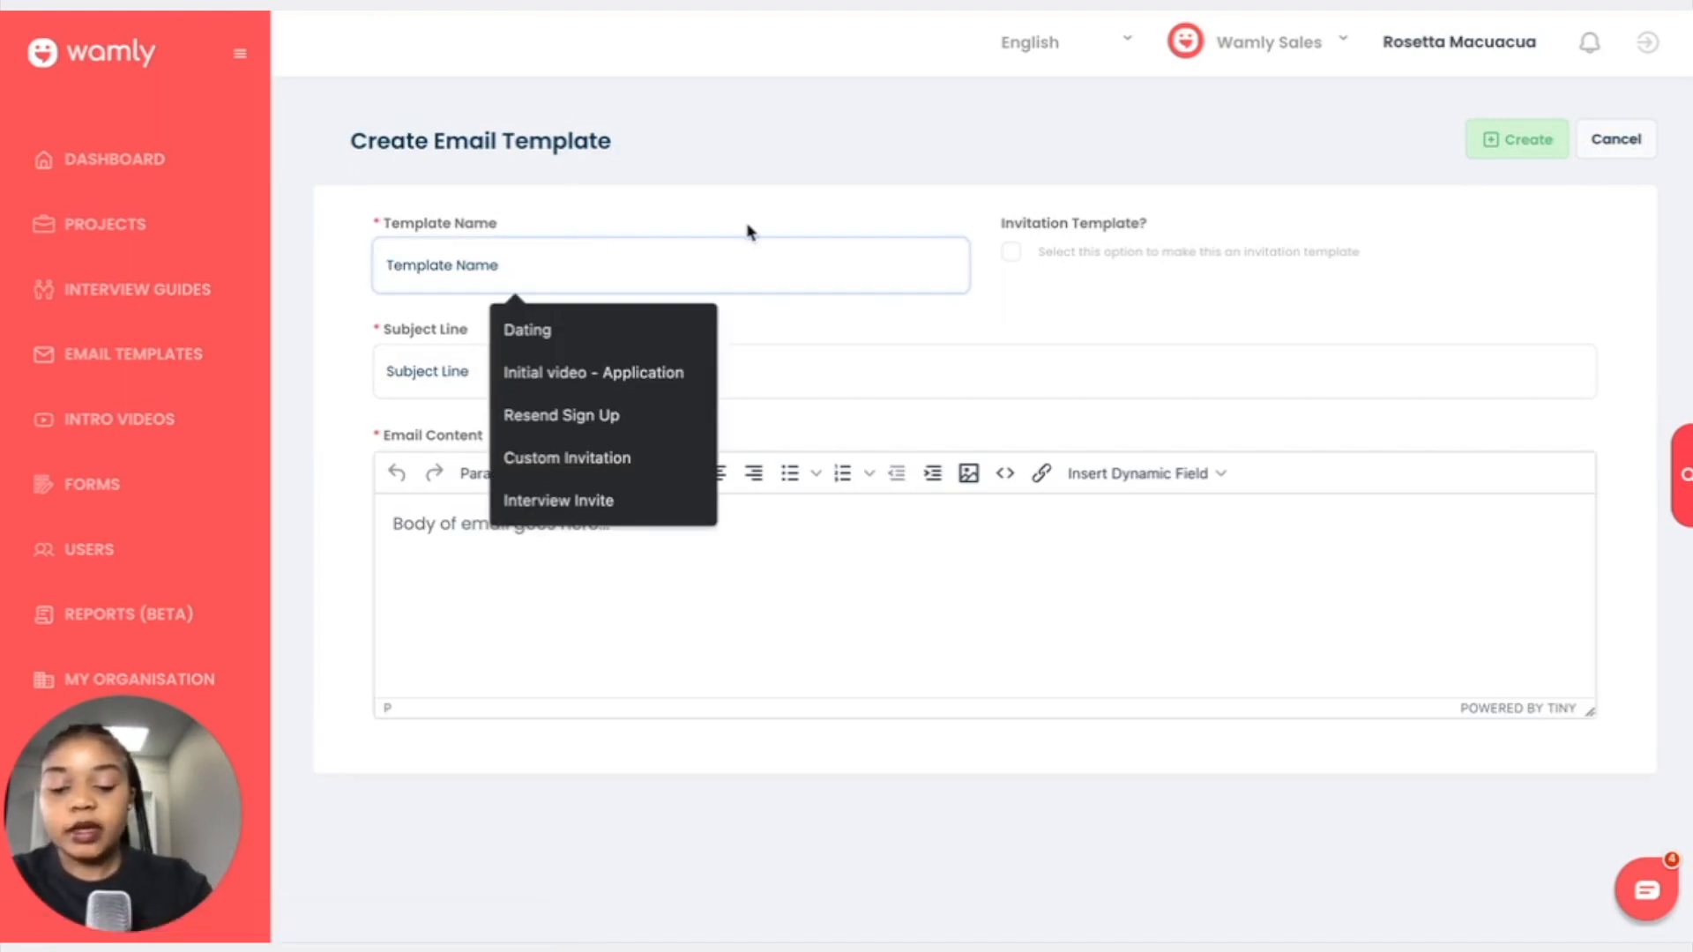
{"action": "type", "text": "Third Round Interview invite"}
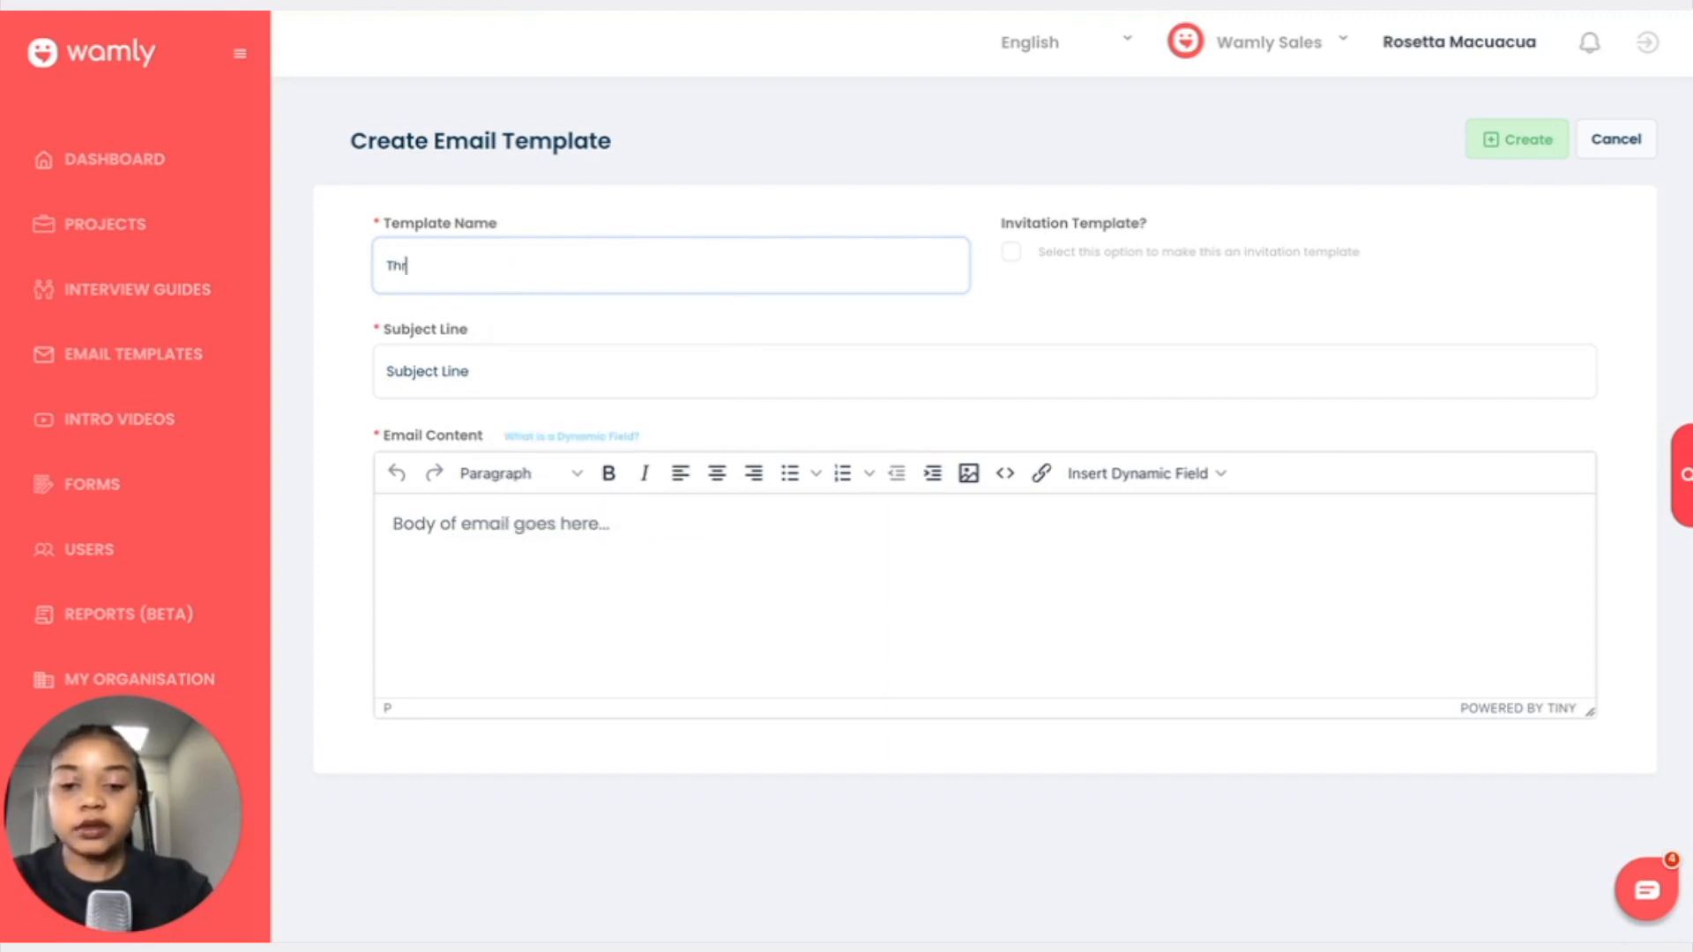
Set the new template's subject line to "You have been invited to a one-way video 3rd Round".
{"action": "left_click", "coordinate": [625, 386]}
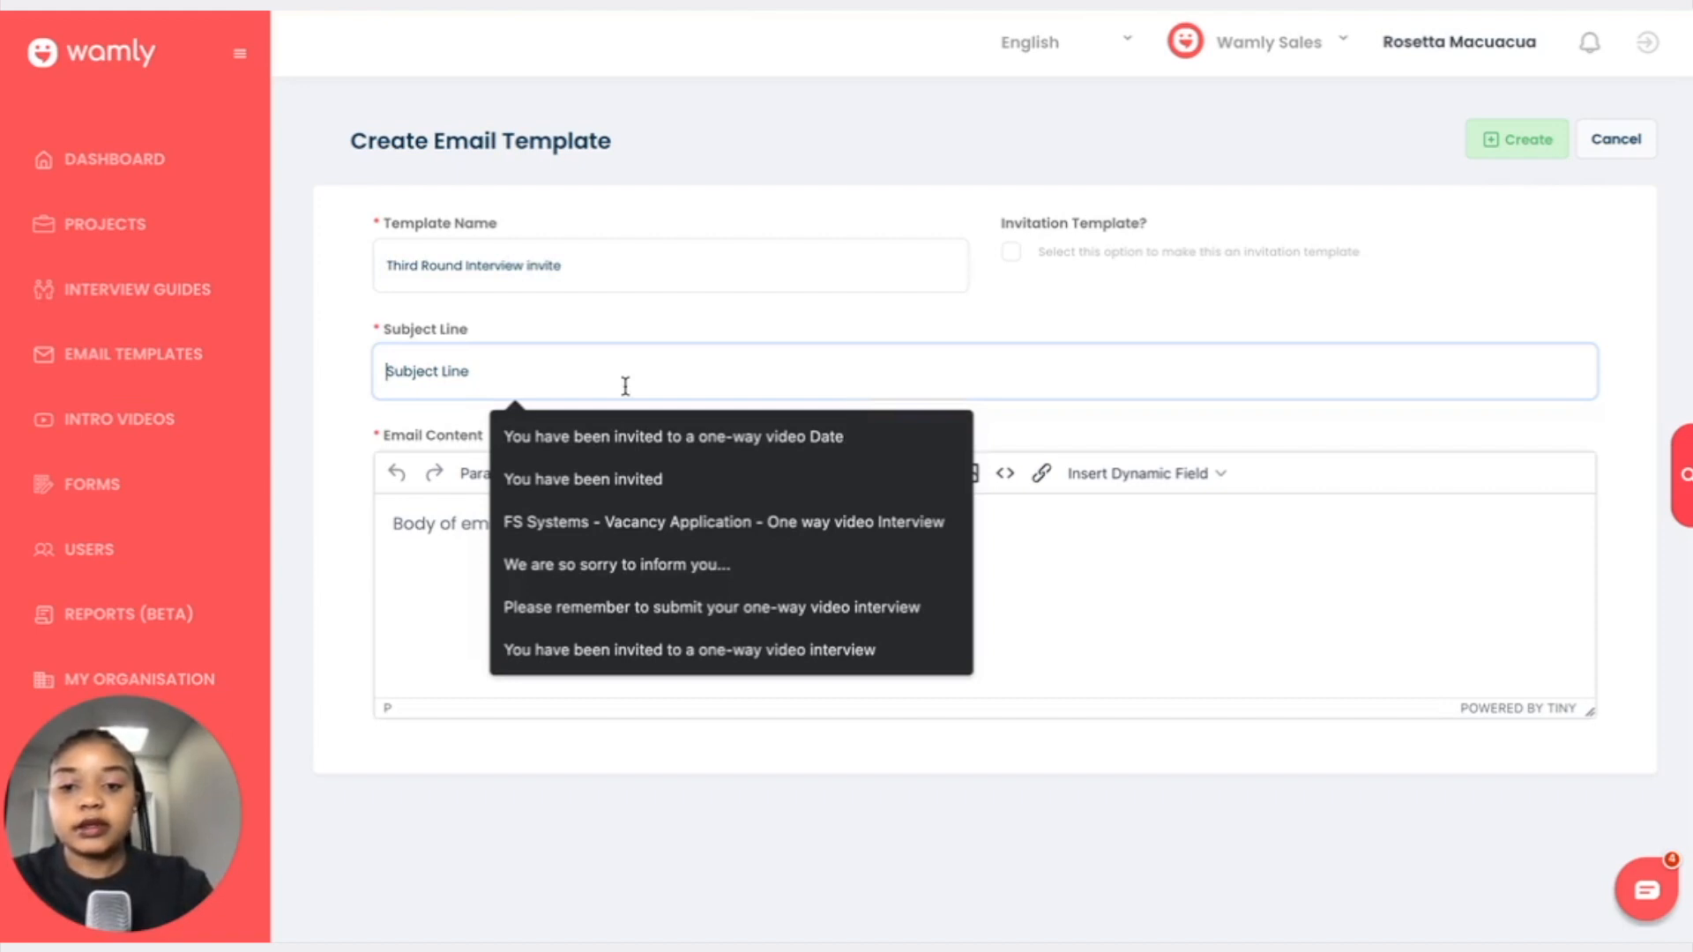
{"action": "left_click", "coordinate": [626, 436]}
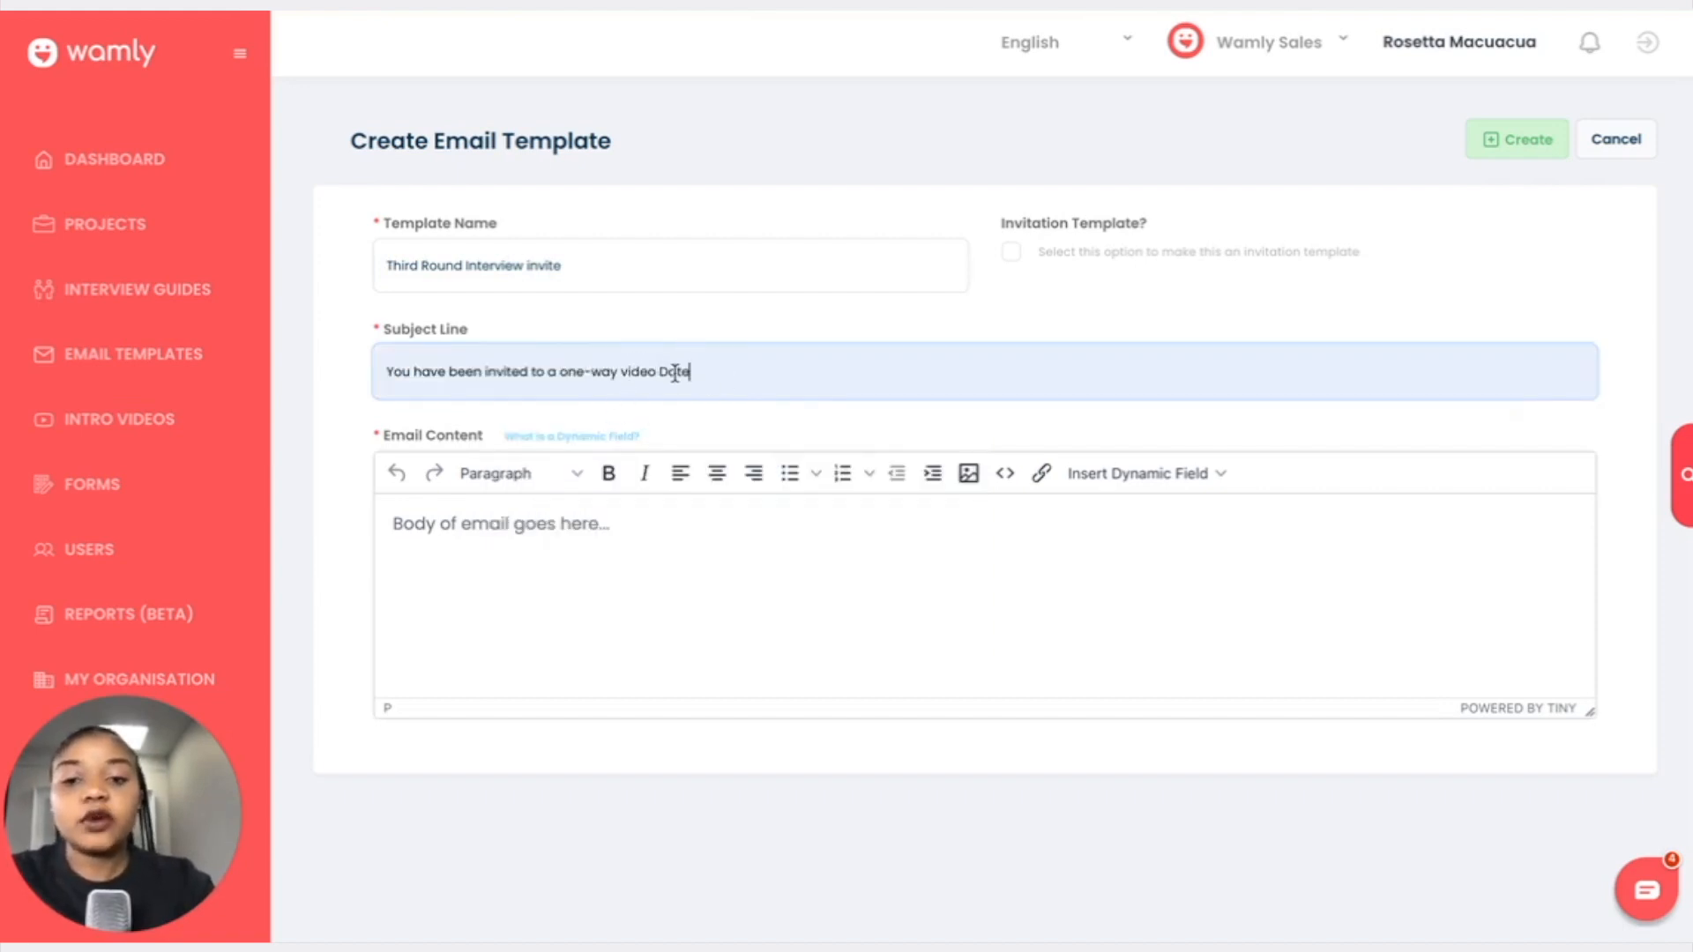
{"action": "left_click_drag", "start_coordinate": [660, 373], "coordinate": [776, 382]}
{"action": "key", "text": "BackSpace"}
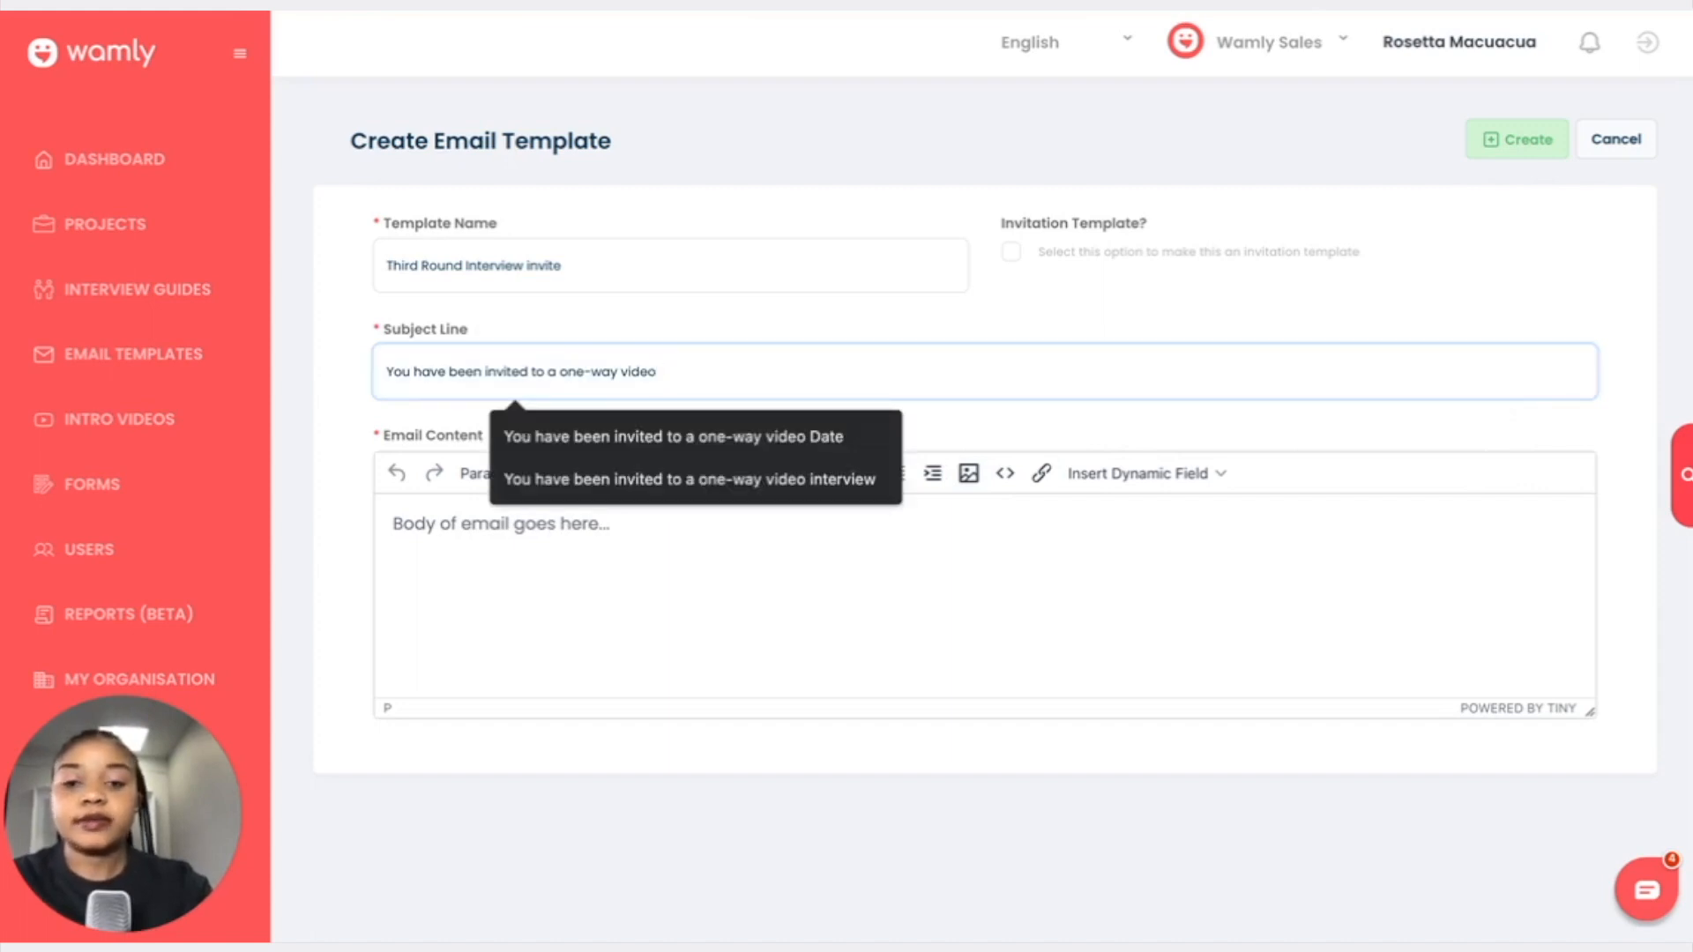
{"action": "type", "text": "#r"}
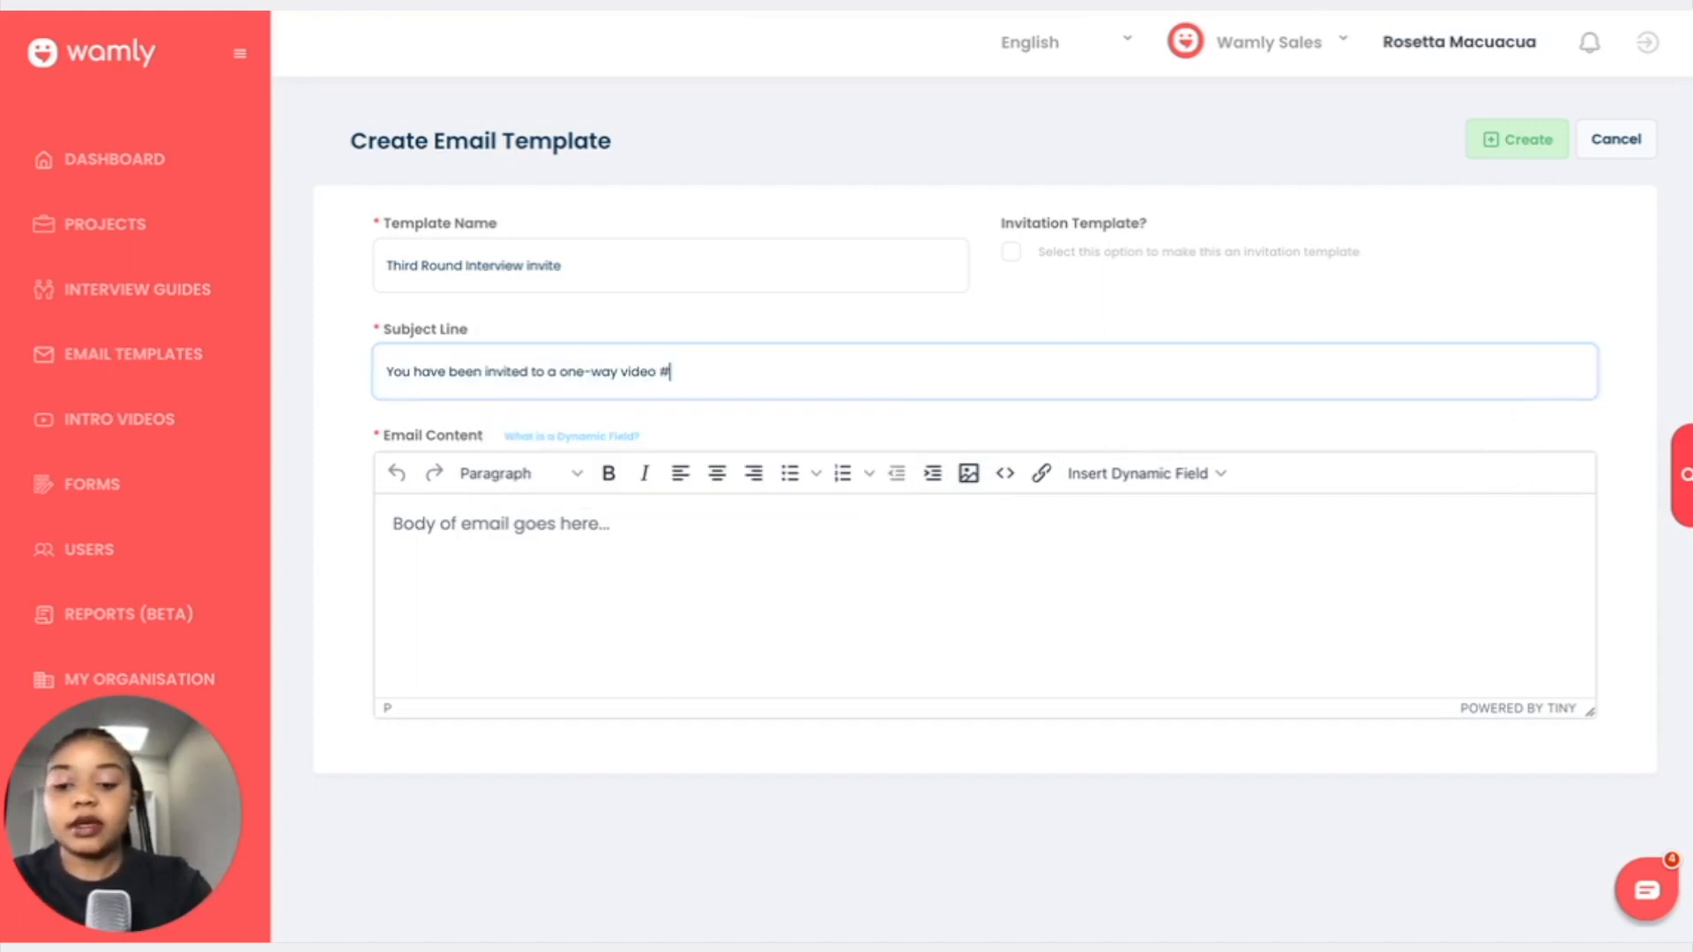
{"action": "key", "text": "BackSpace"}
{"action": "key", "text": "BackSpace"}
{"action": "type", "text": "3"}
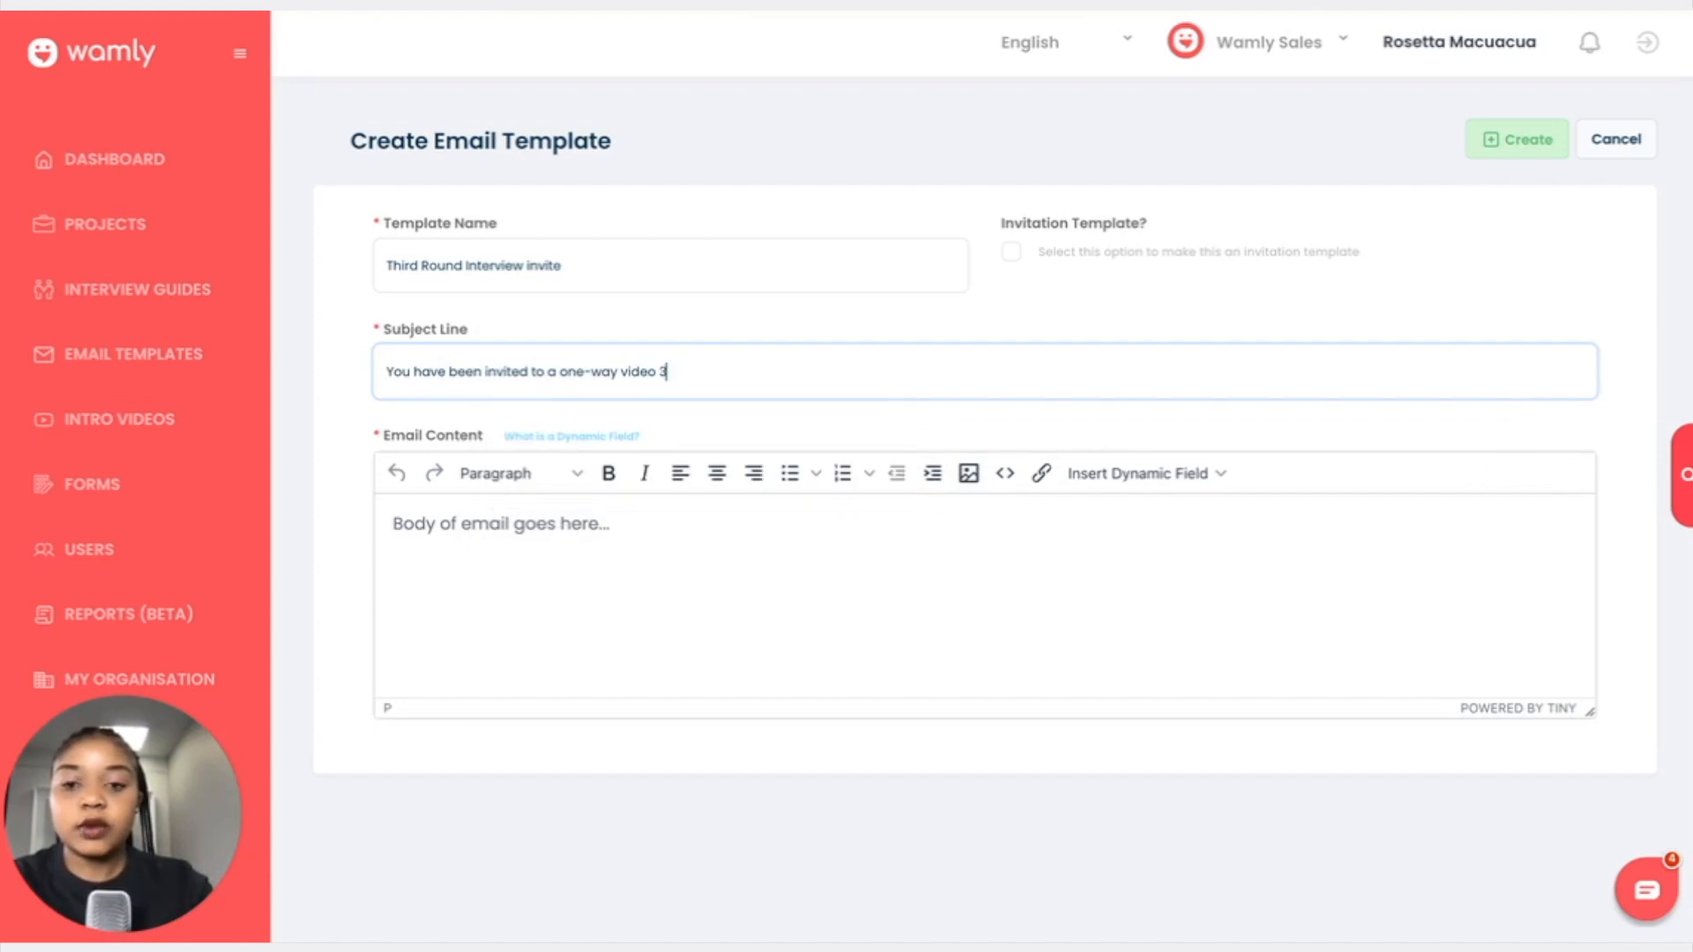
{"action": "type", "text": "rd R"}
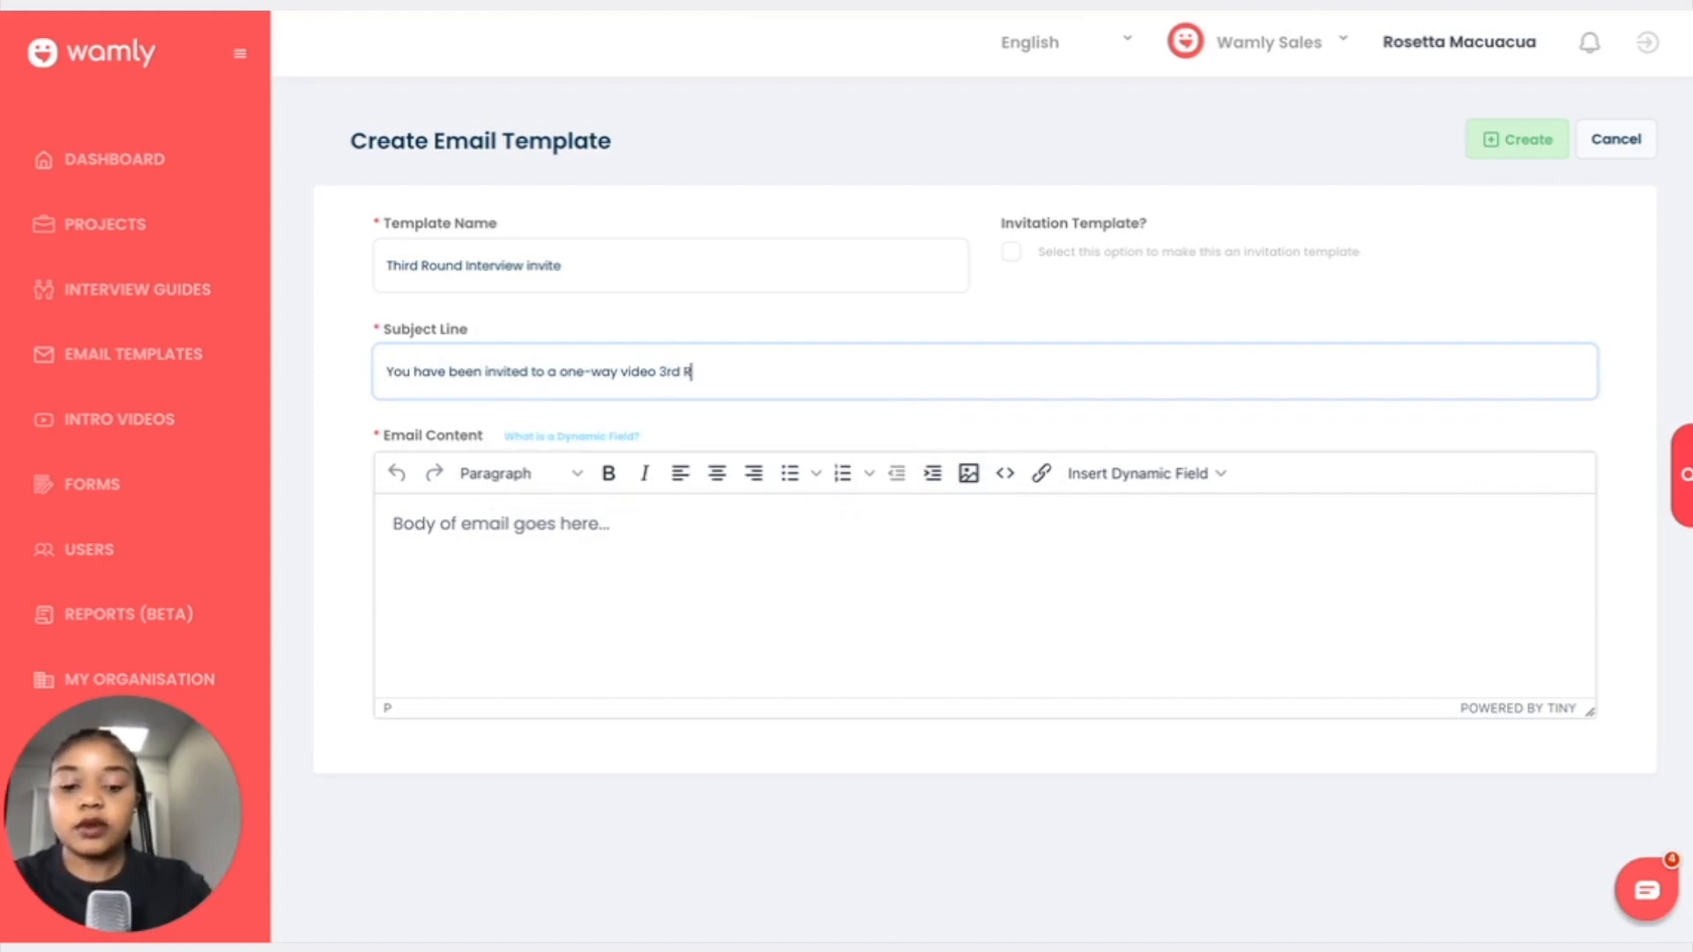
{"action": "type", "text": "ound"}
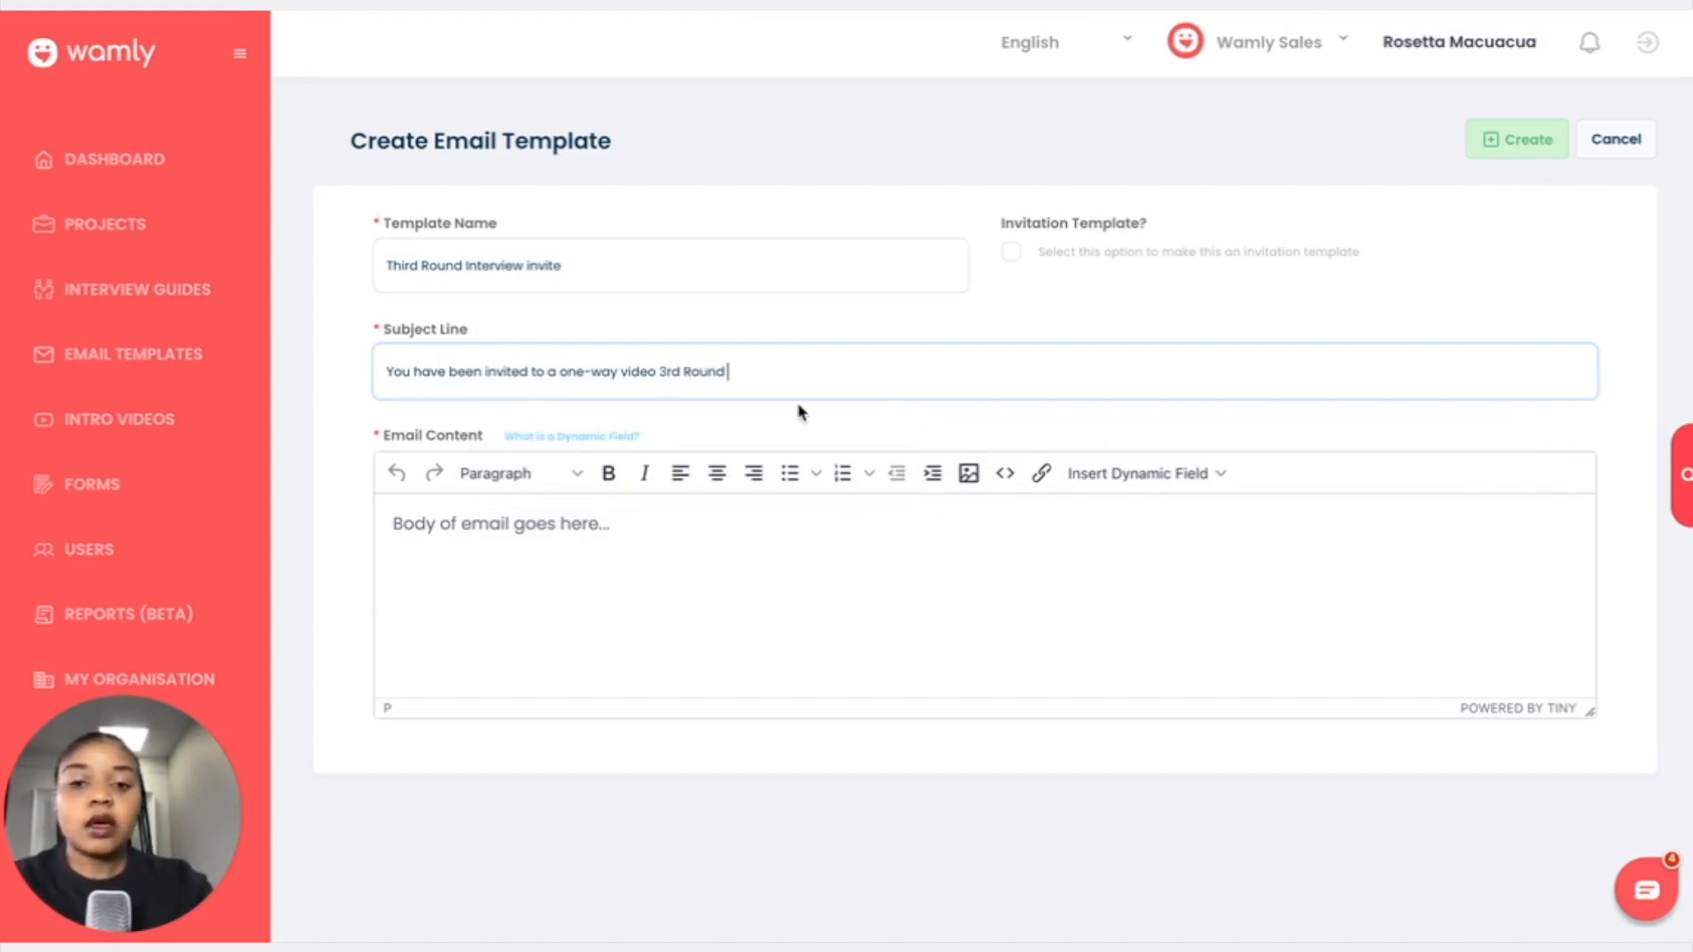
Begin the email body with the greeting "Hi".
{"action": "left_click", "coordinate": [543, 527]}
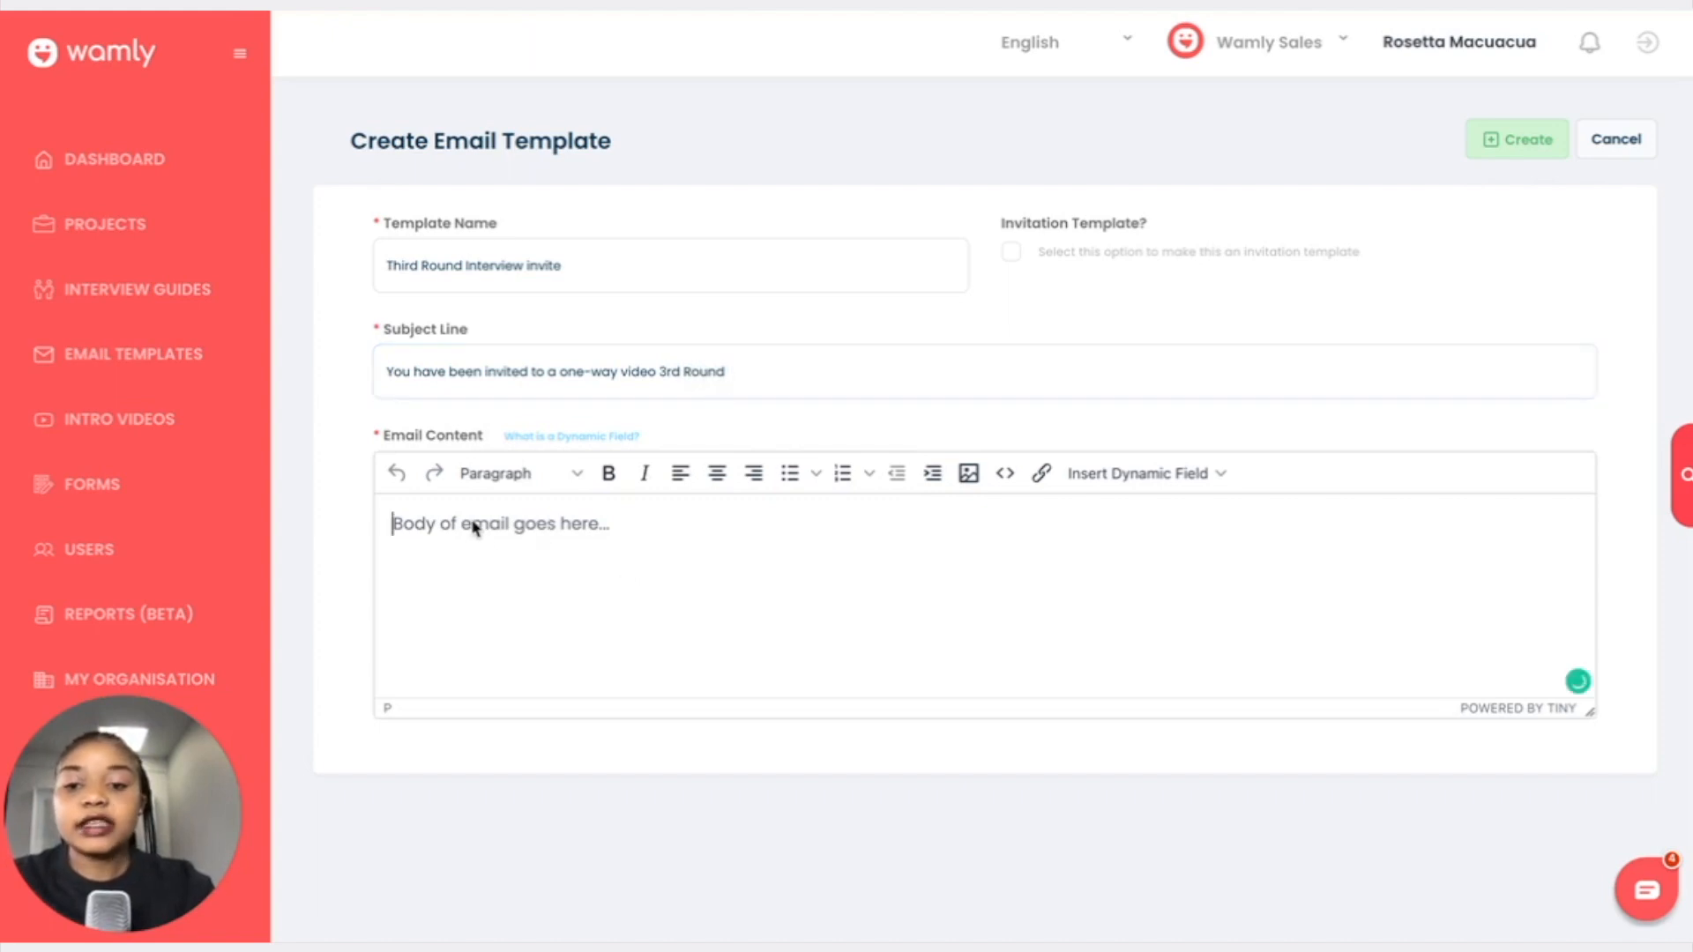
{"action": "type", "text": "Hi"}
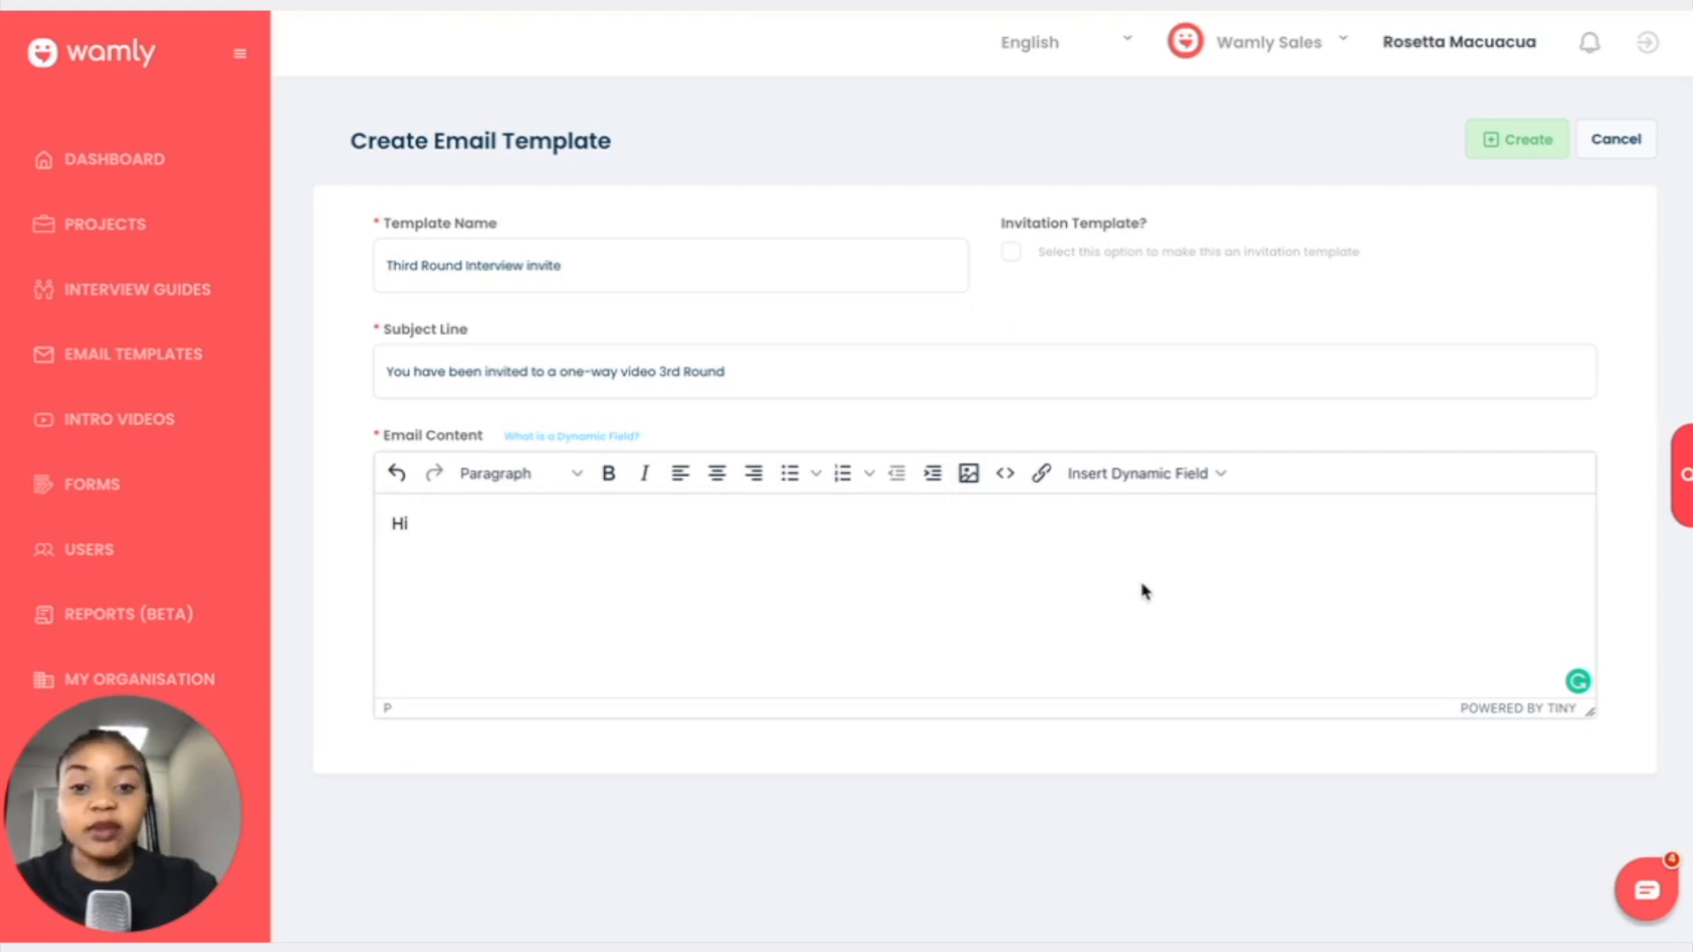
Examine the dynamic fields offered under Profile Info, Organisation Info, Project Info and Candidate Info.
{"action": "left_click", "coordinate": [1214, 477]}
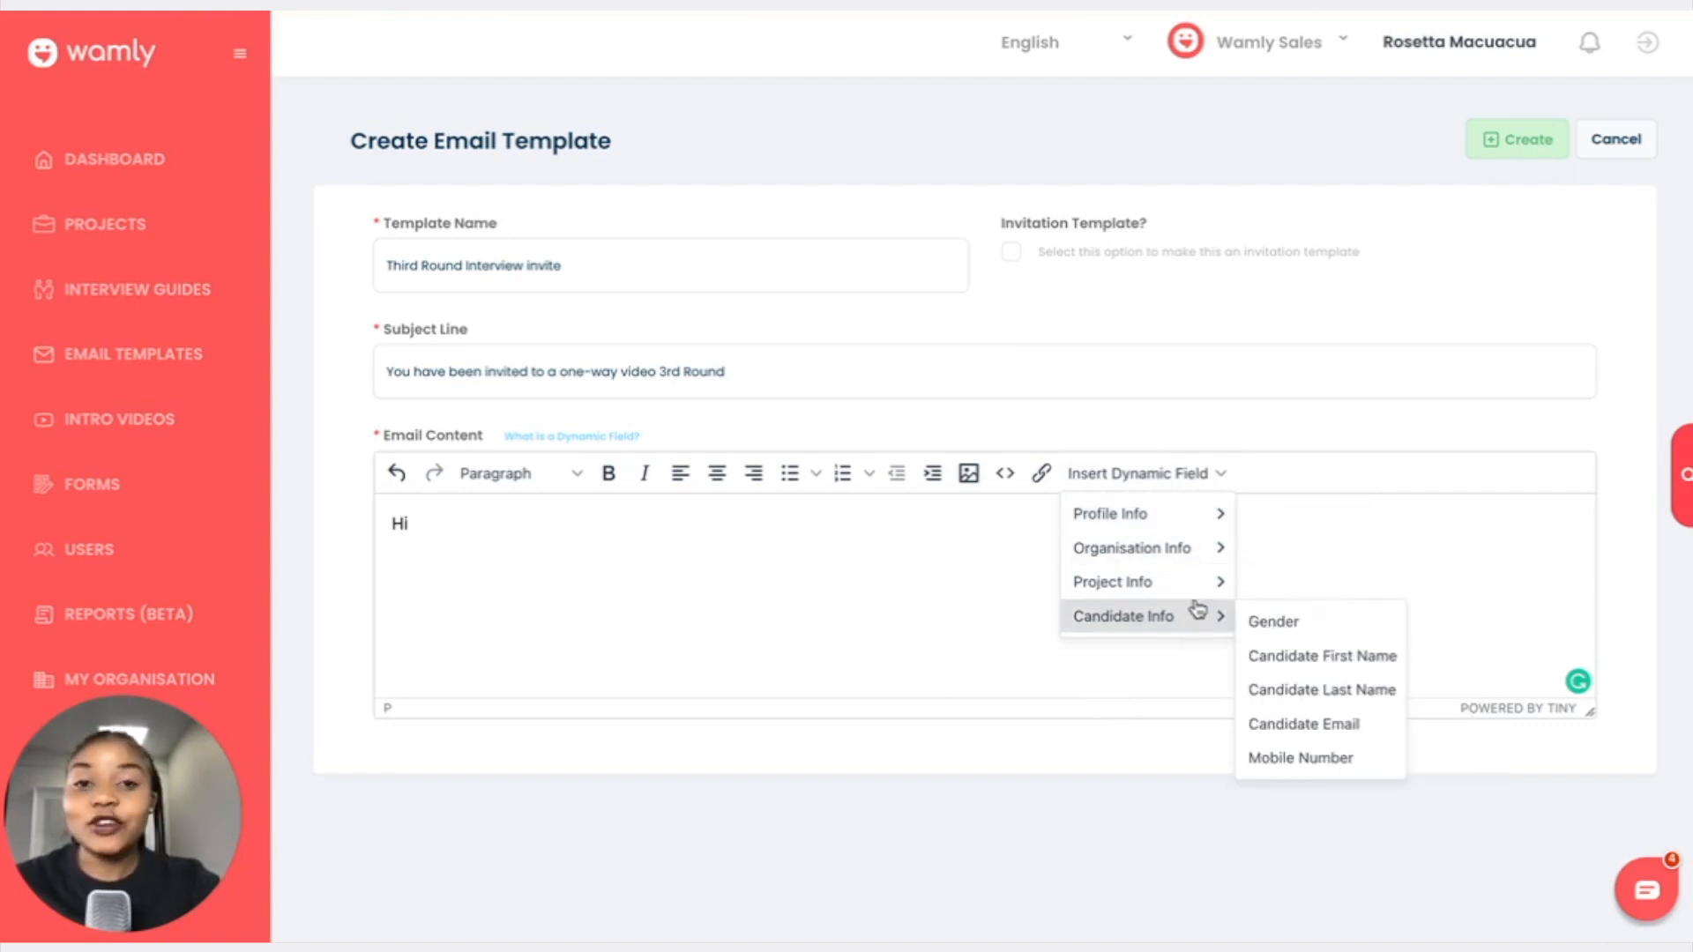
{"action": "mouse_move", "coordinate": [1144, 544]}
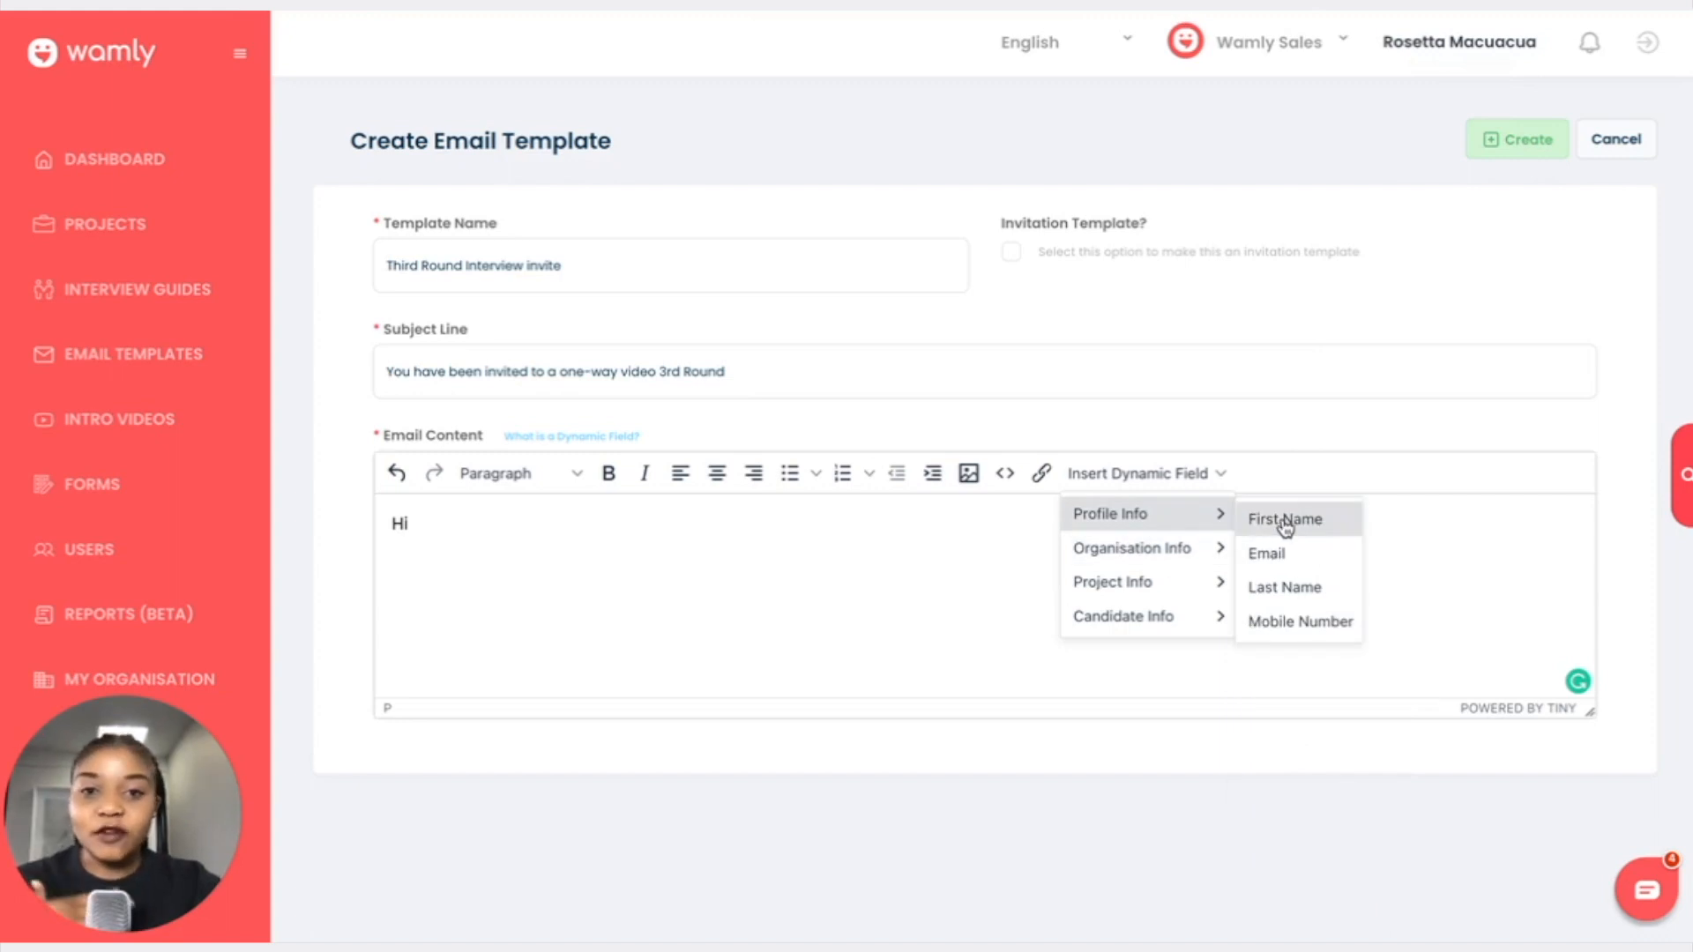
{"action": "mouse_move", "coordinate": [1212, 548]}
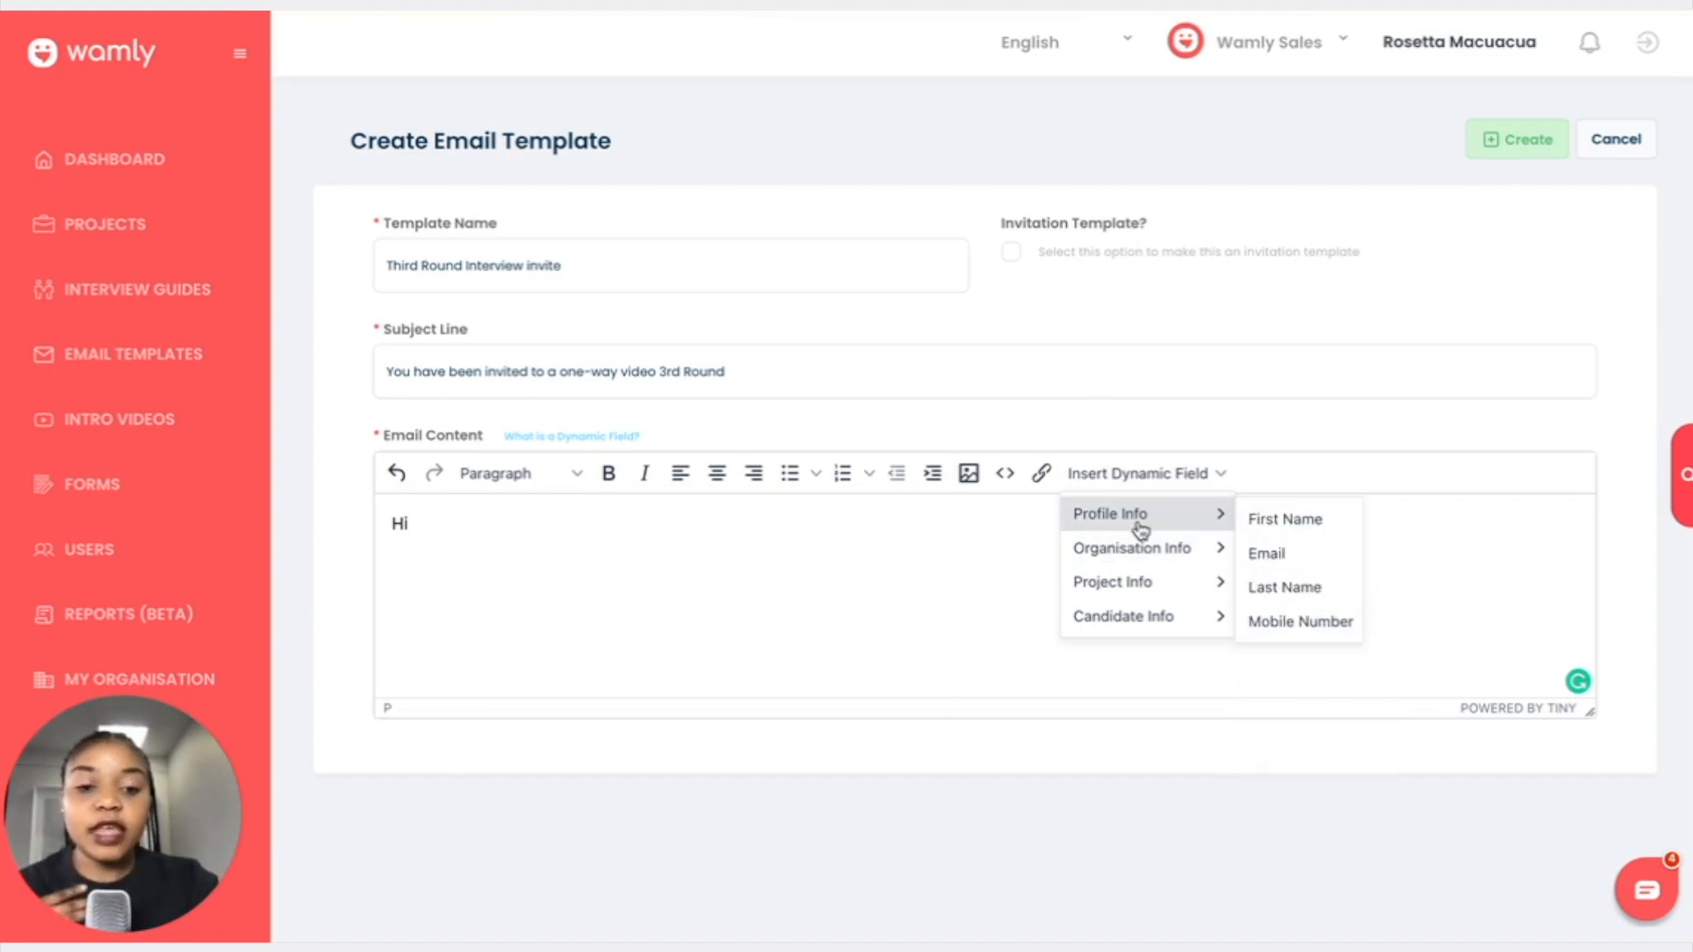
{"action": "mouse_move", "coordinate": [1171, 547]}
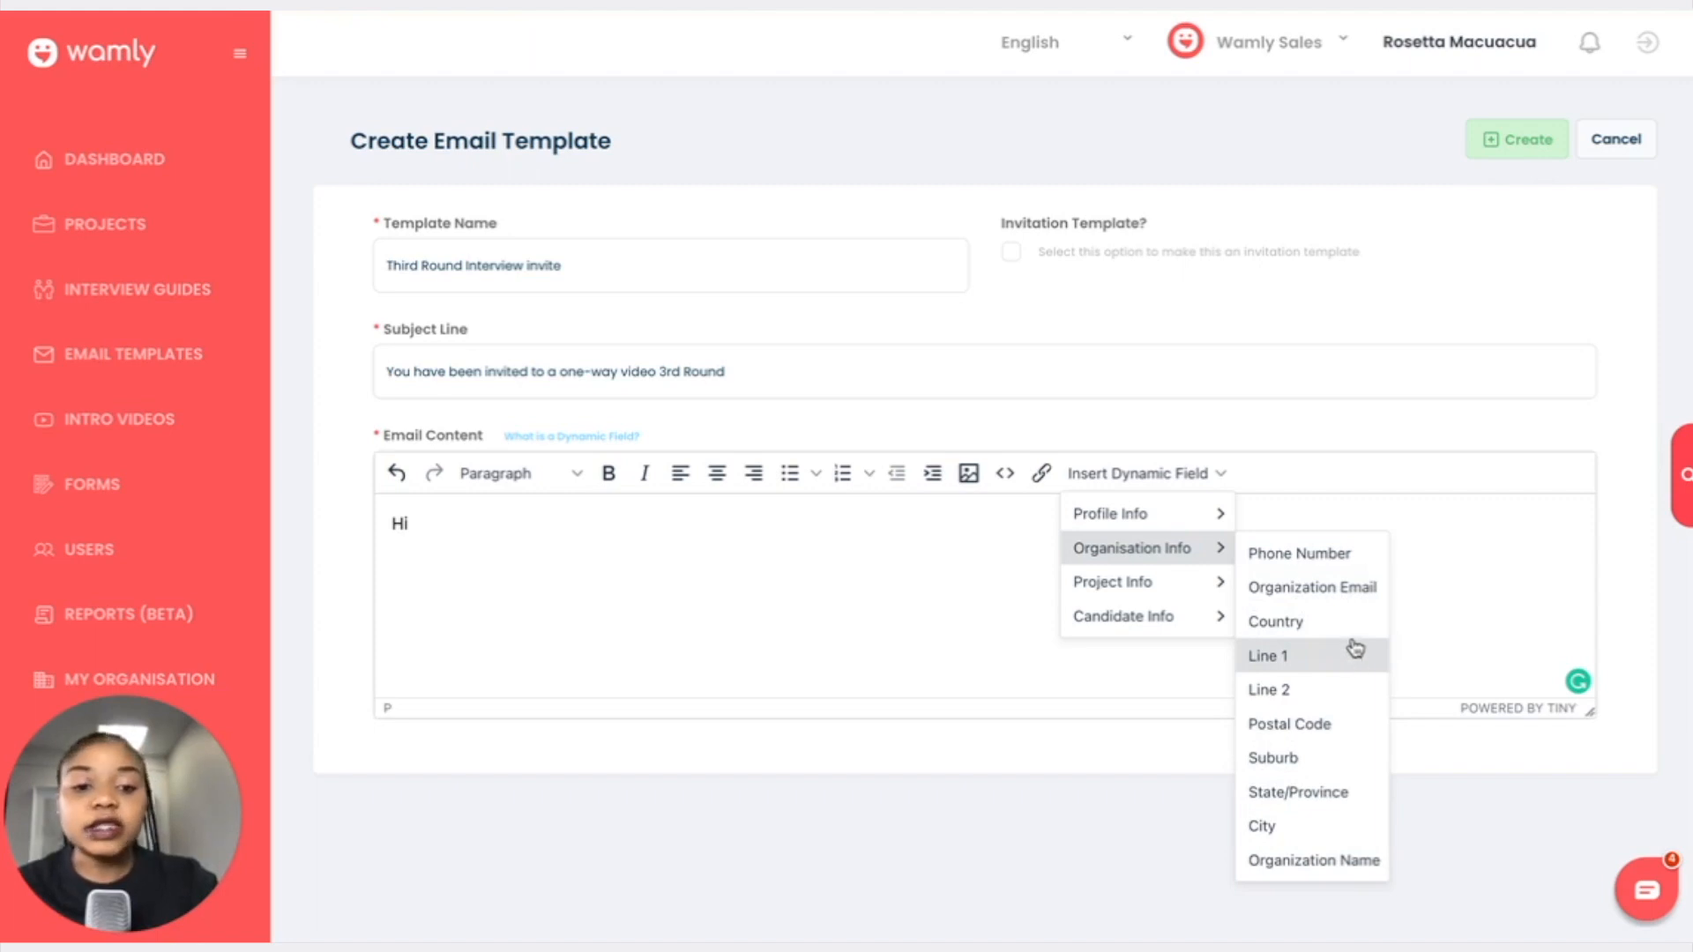
{"action": "mouse_move", "coordinate": [1168, 593]}
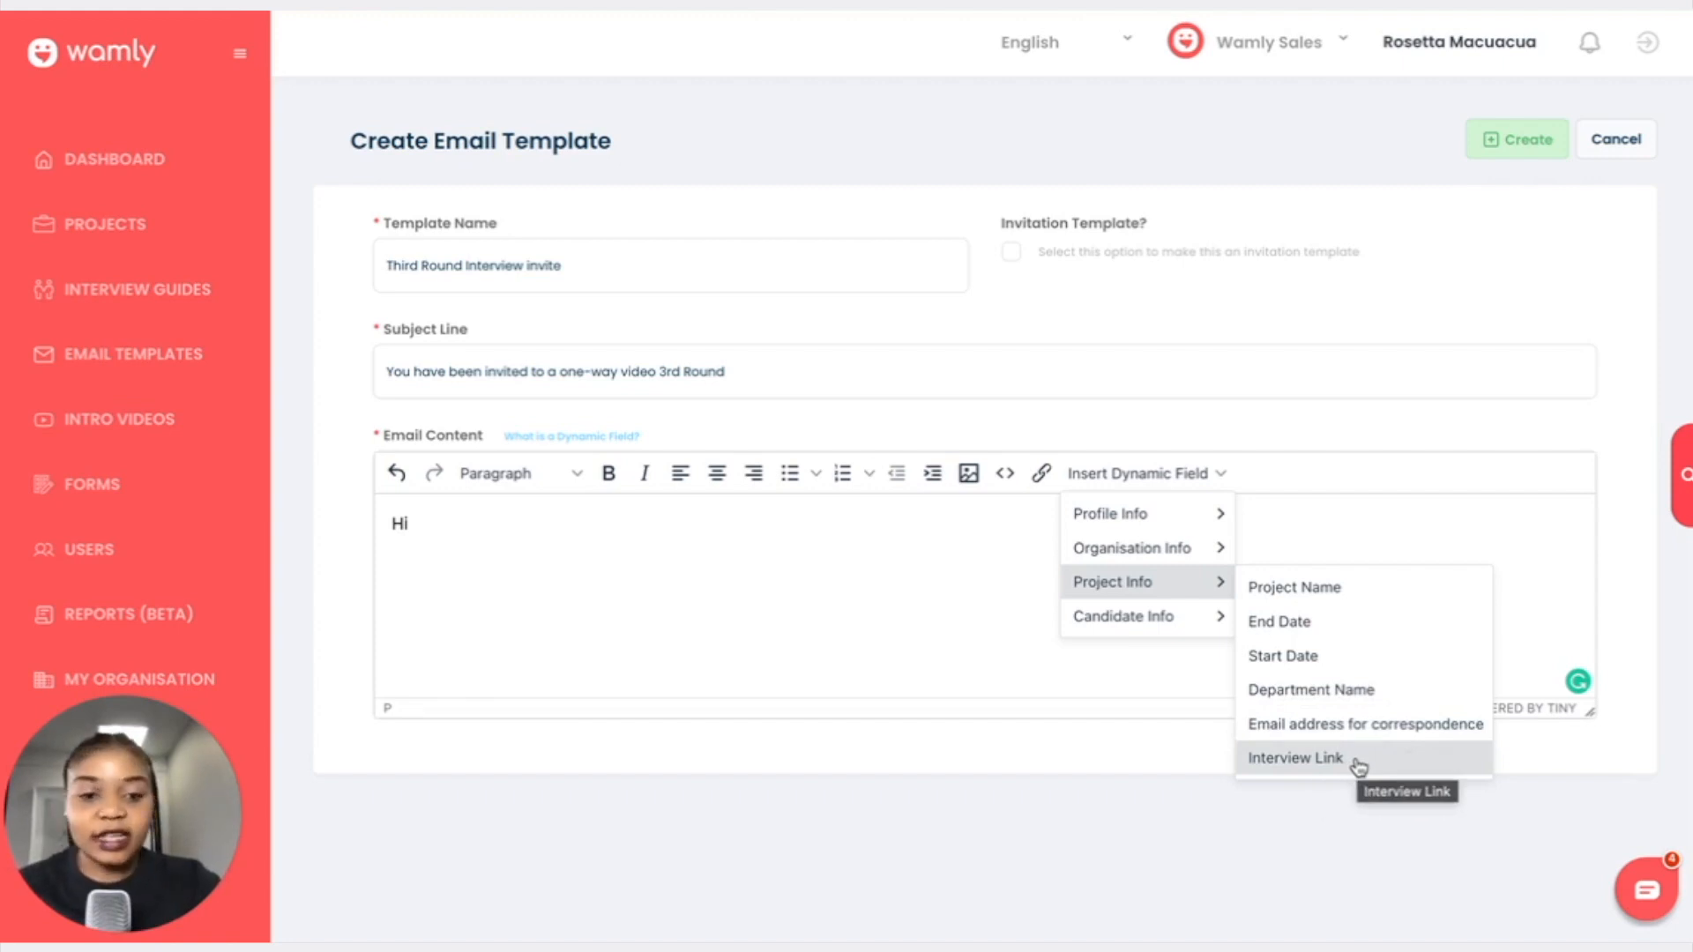
{"action": "mouse_move", "coordinate": [1138, 616]}
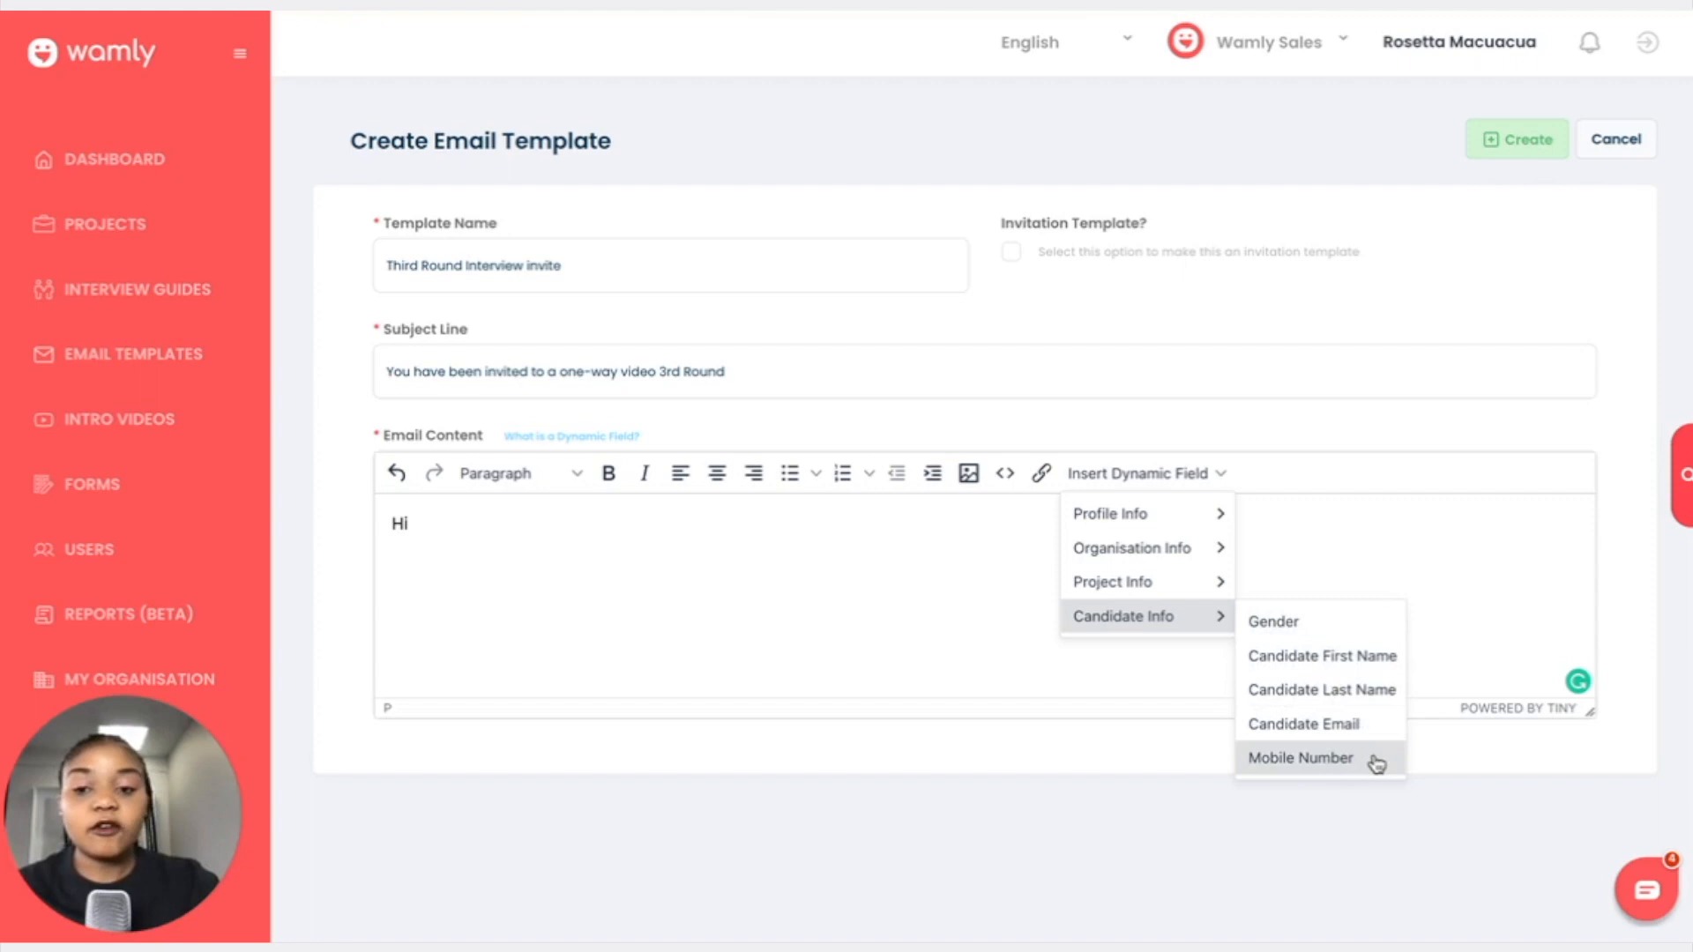
Insert the Candidate First Name and Candidate Last Name dynamic fields after "Hi" in the email body.
{"action": "left_click", "coordinate": [656, 582]}
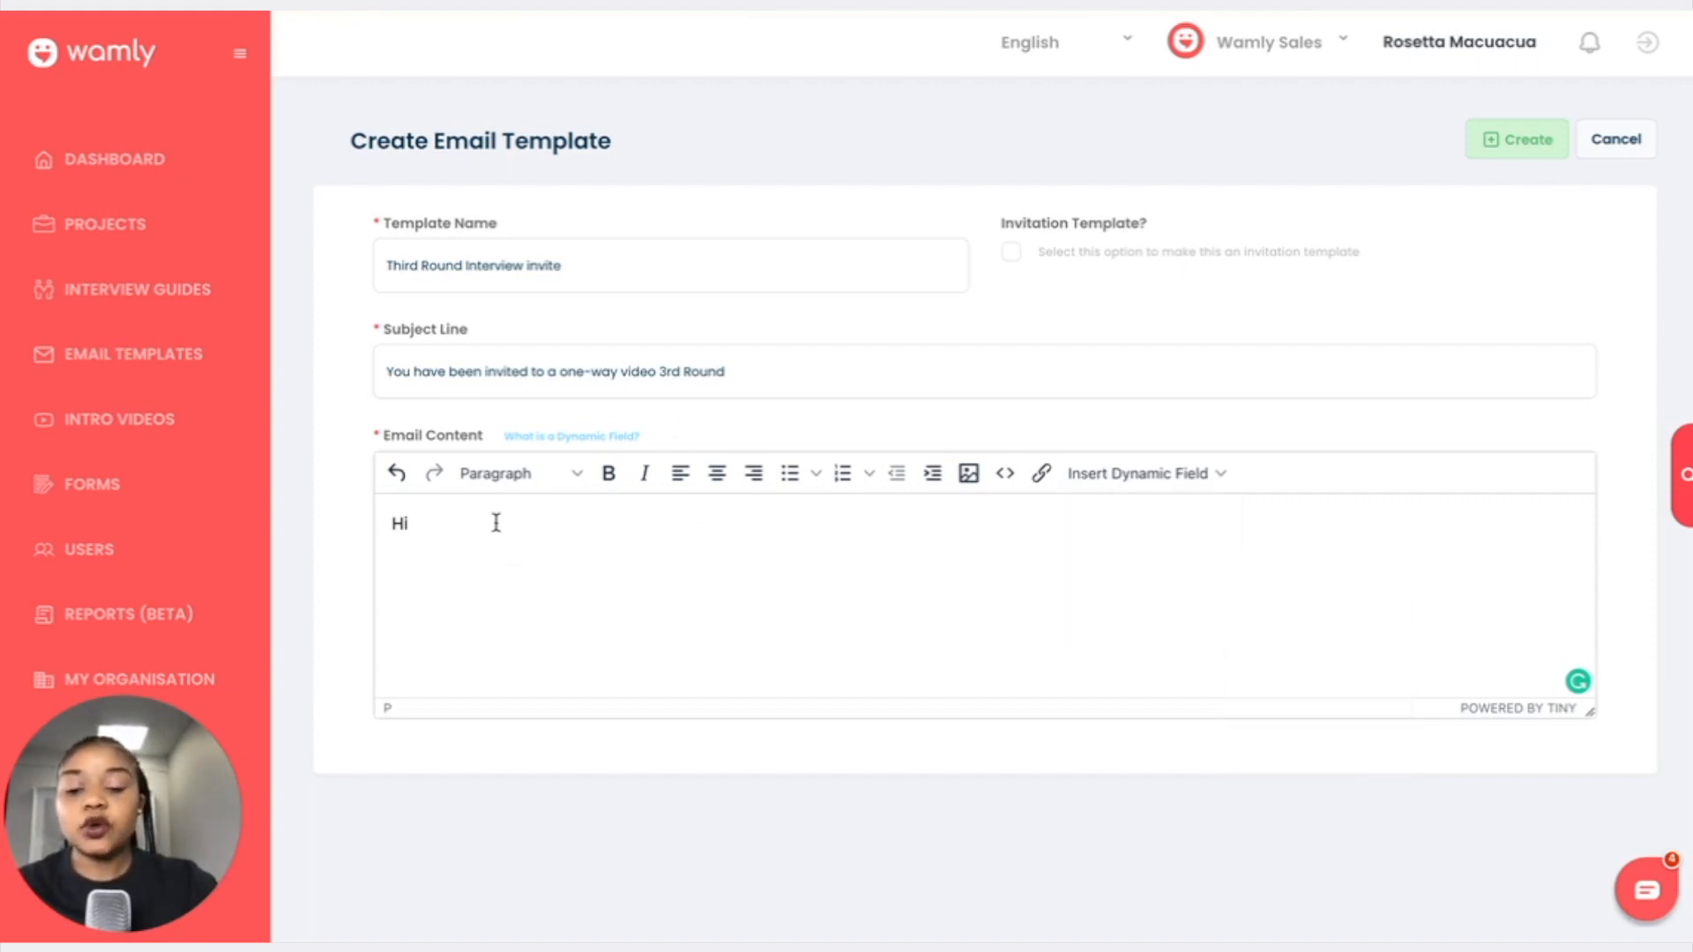
{"action": "left_click", "coordinate": [1151, 476]}
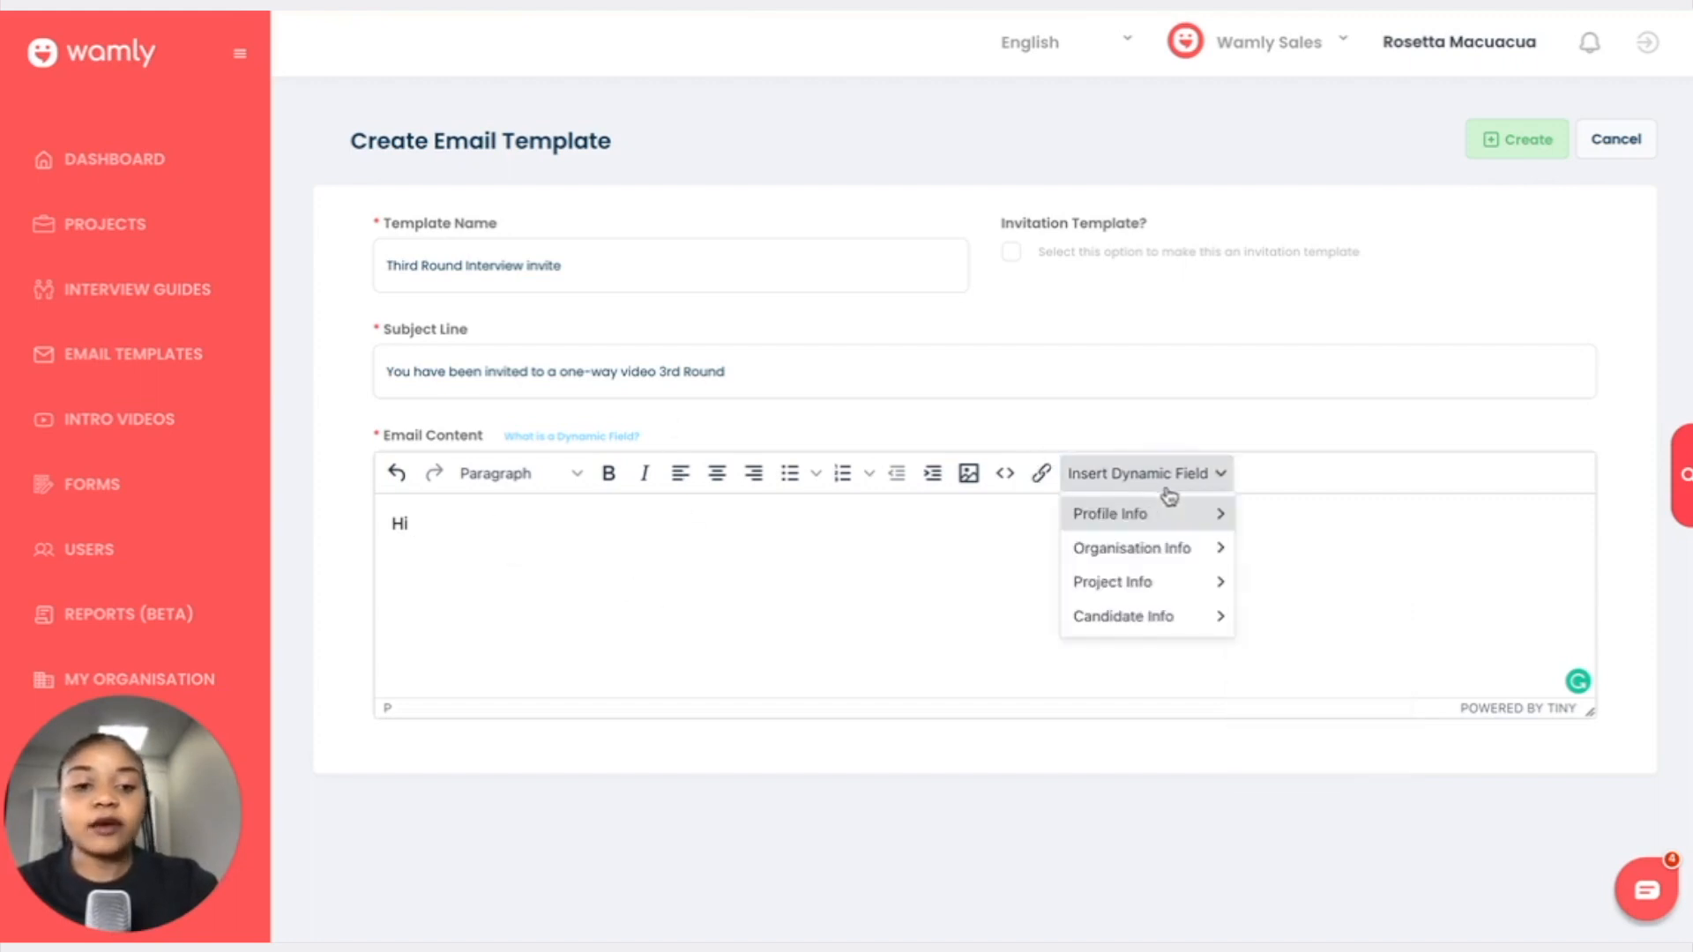
{"action": "mouse_move", "coordinate": [1206, 620]}
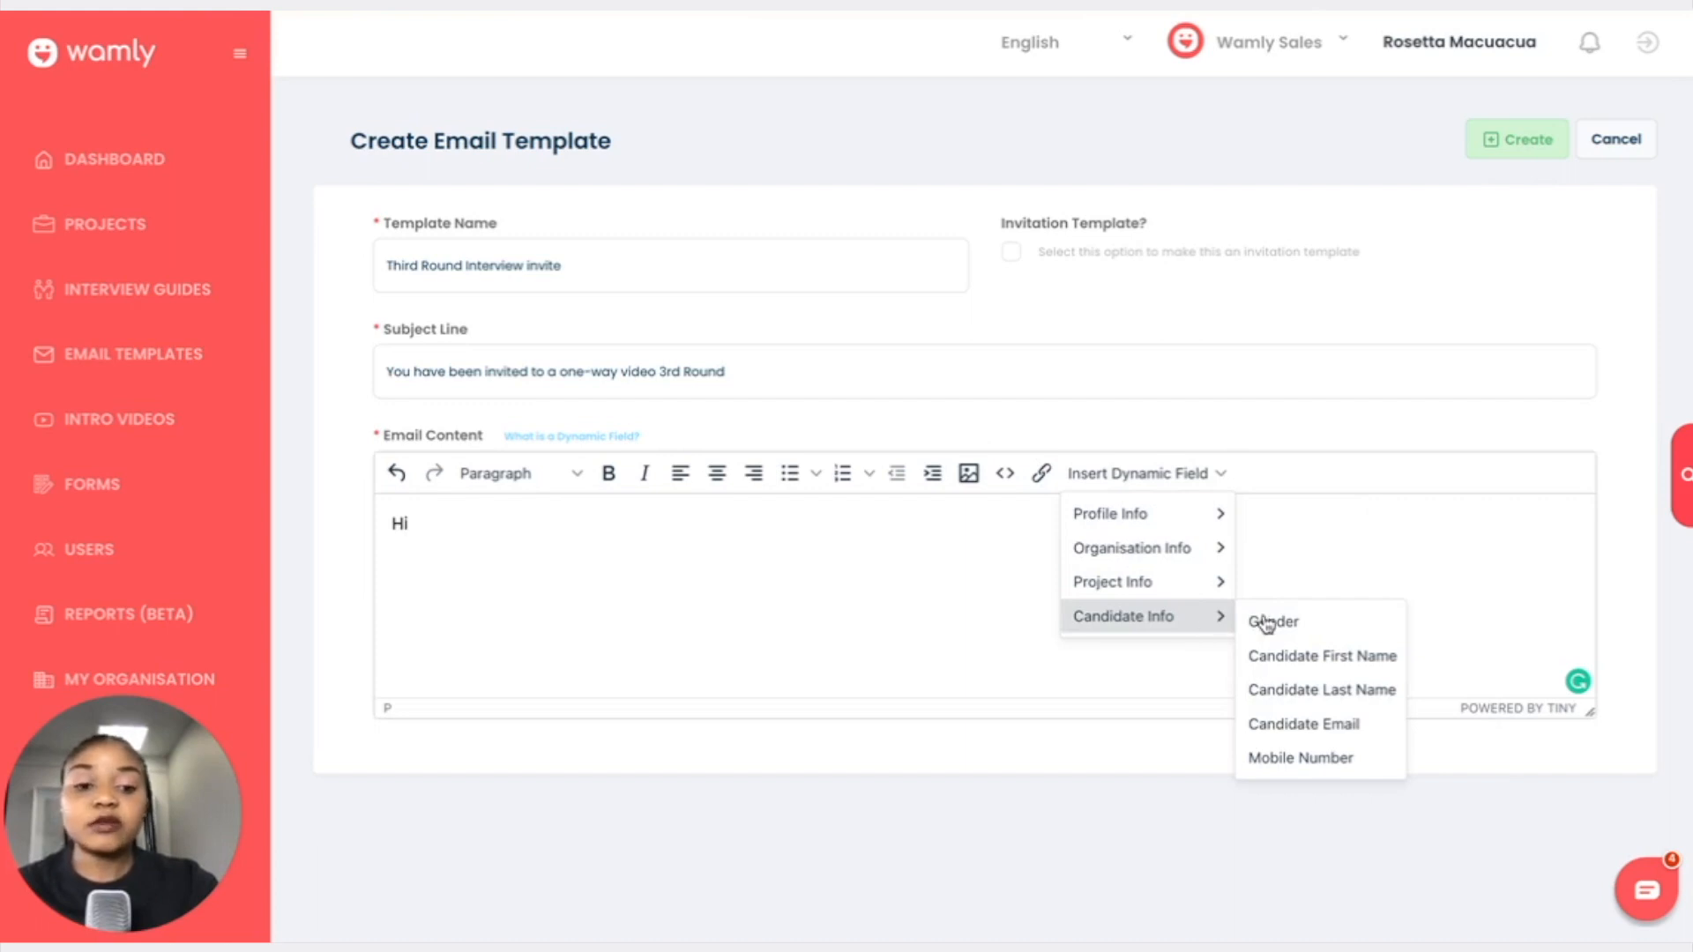
{"action": "left_click", "coordinate": [1356, 657]}
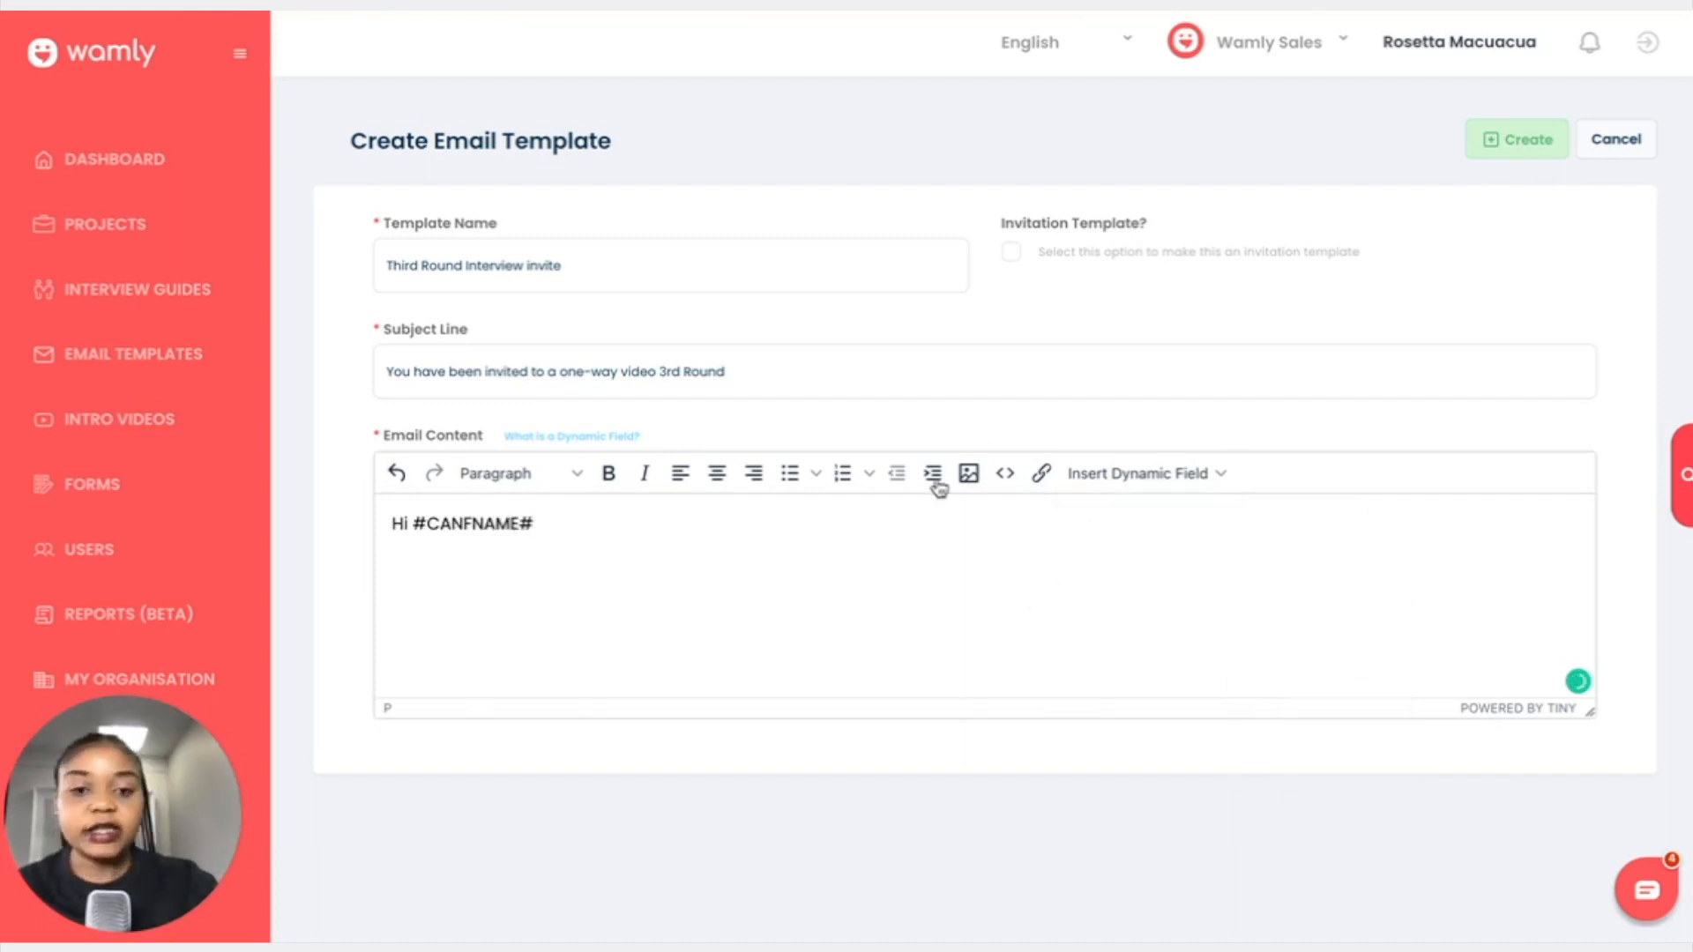
{"action": "left_click", "coordinate": [1147, 474]}
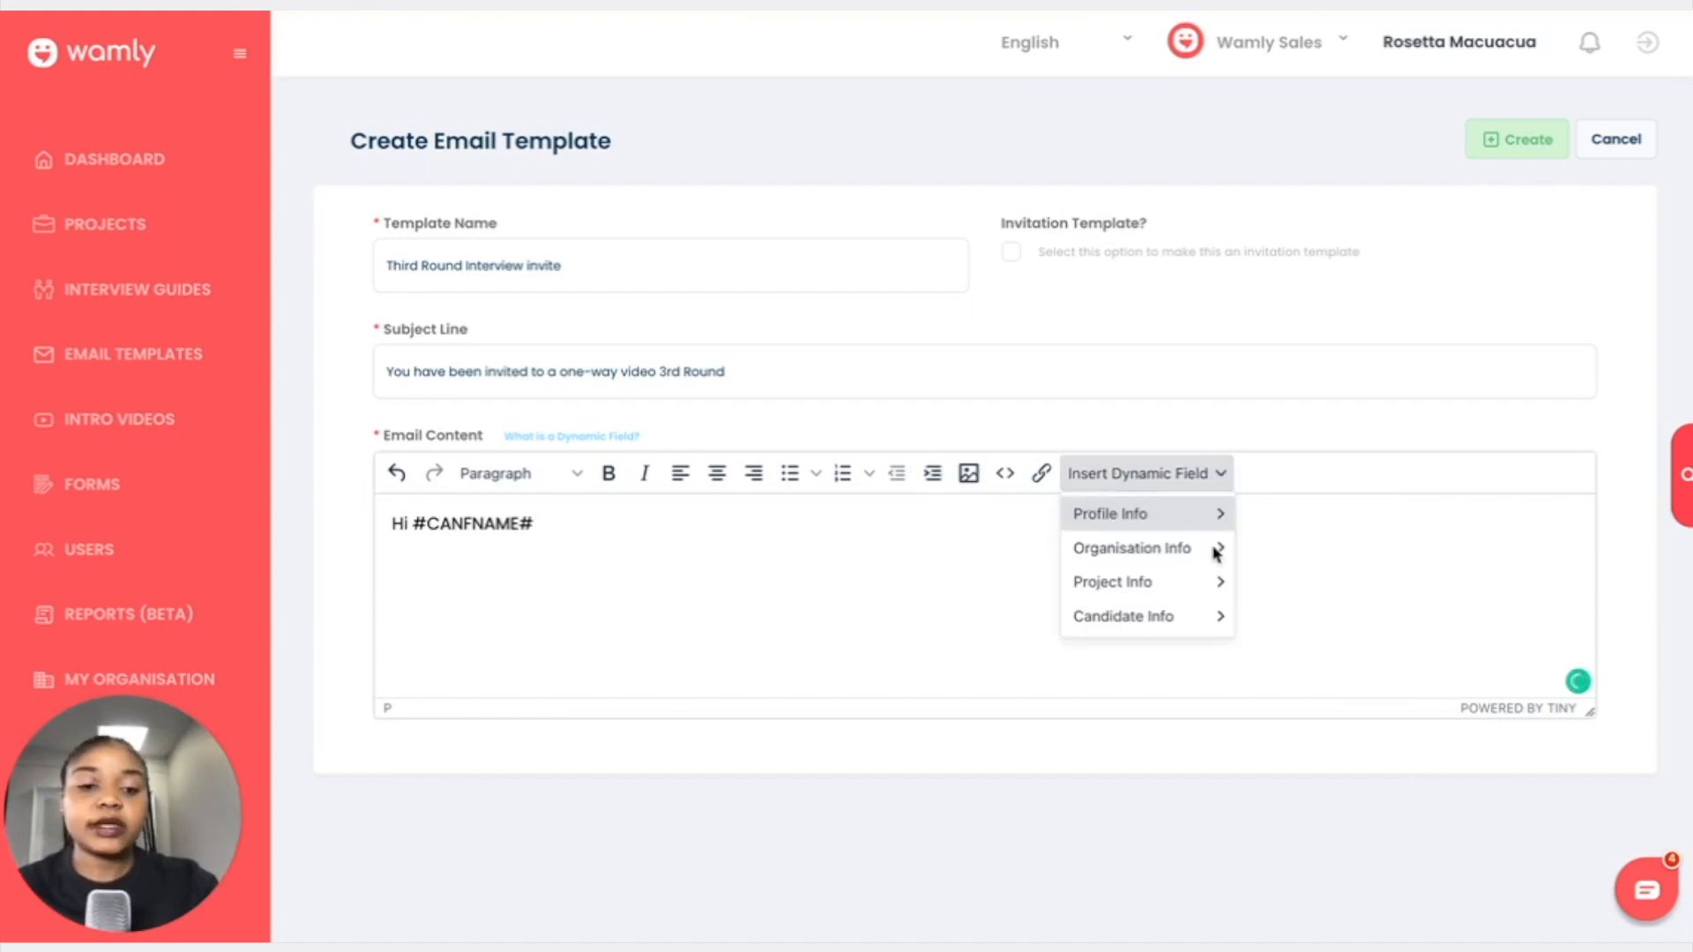
{"action": "mouse_move", "coordinate": [1197, 621]}
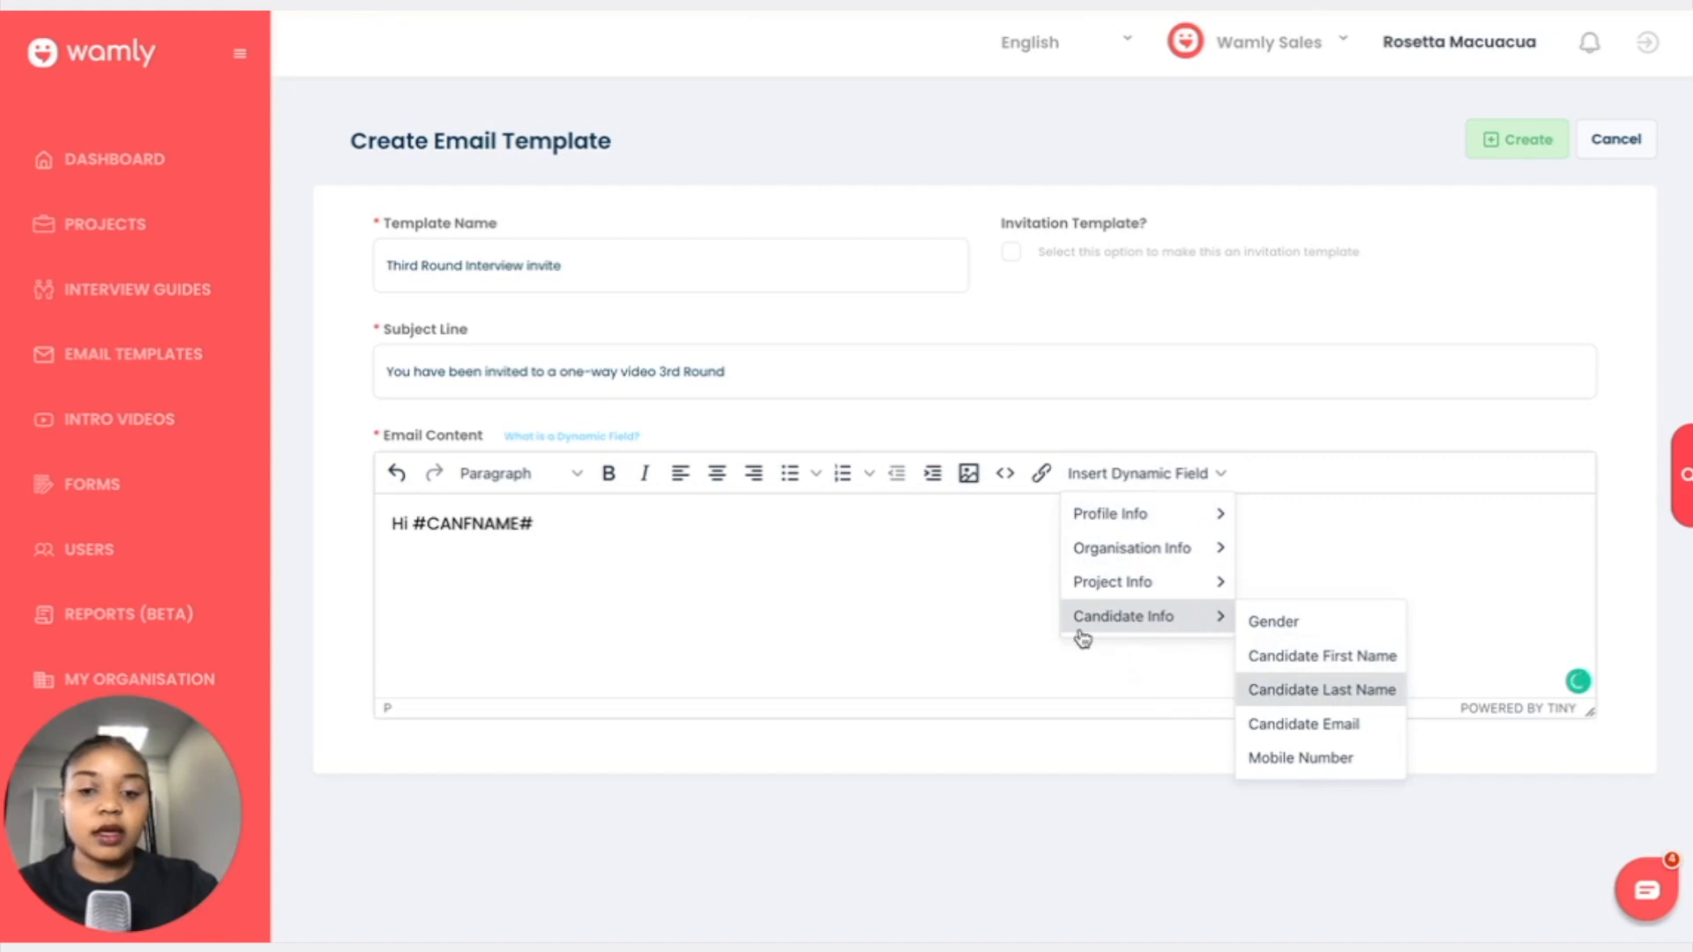
{"action": "left_click", "coordinate": [1321, 691]}
Add the line "You have been invited to the 3rd interview round" below the greeting, followed by blank lines.
{"action": "key", "text": "Return"}
{"action": "type", "text": "You have been invited "}
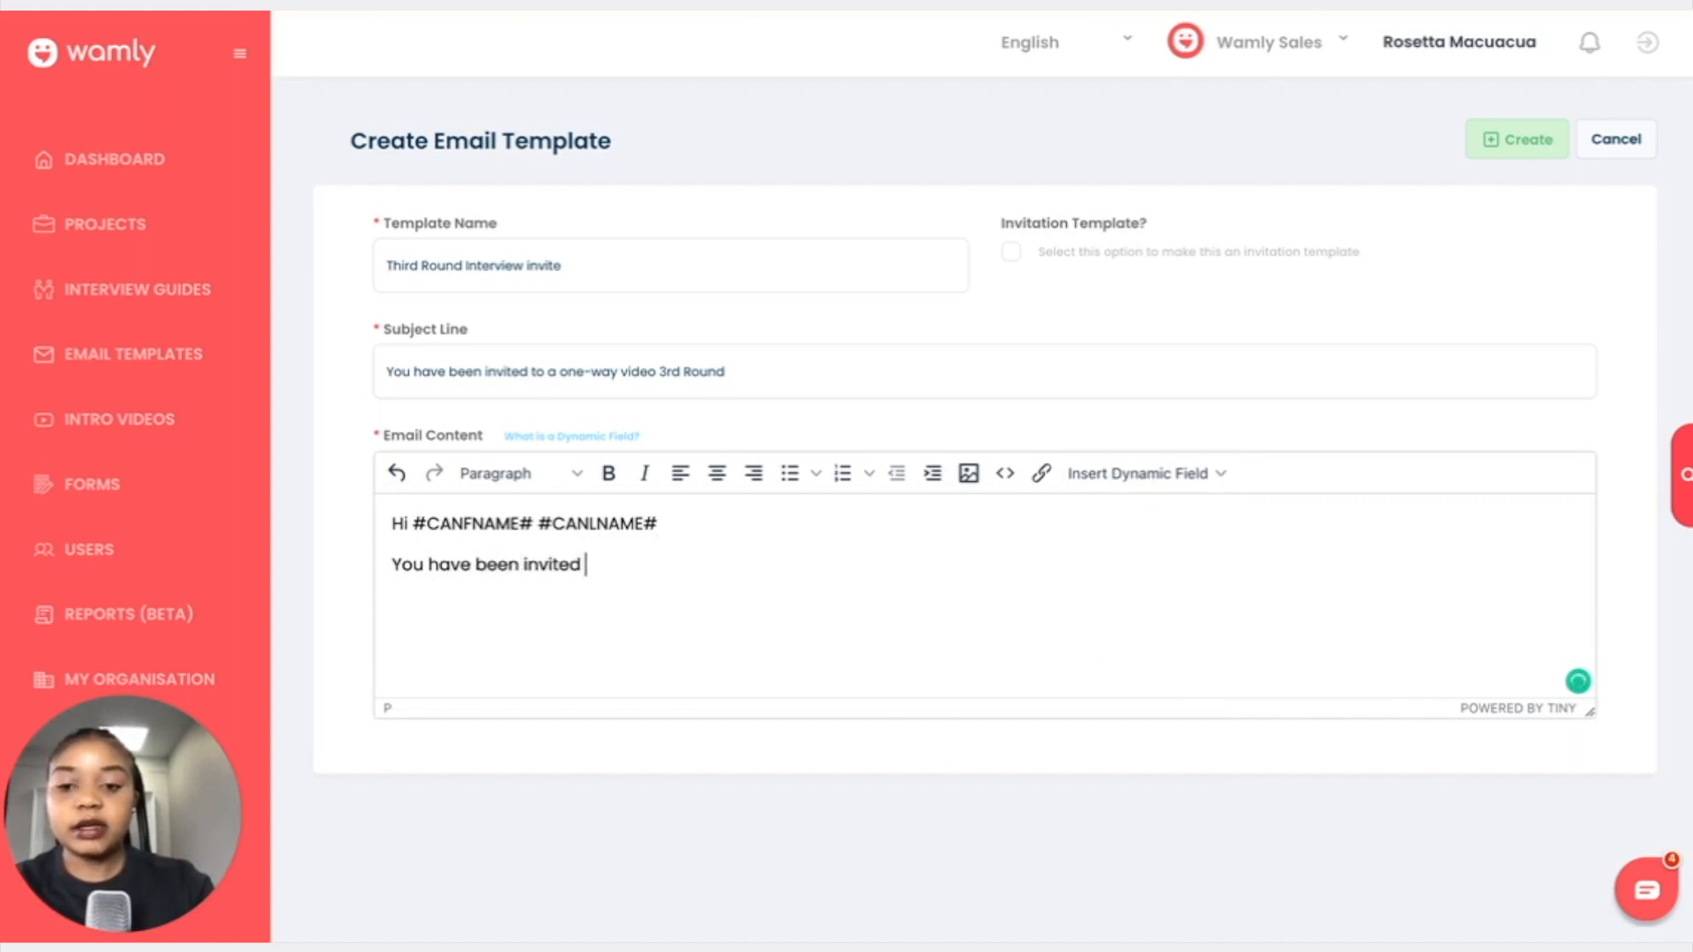
{"action": "type", "text": "tpo the 3rd intervi"}
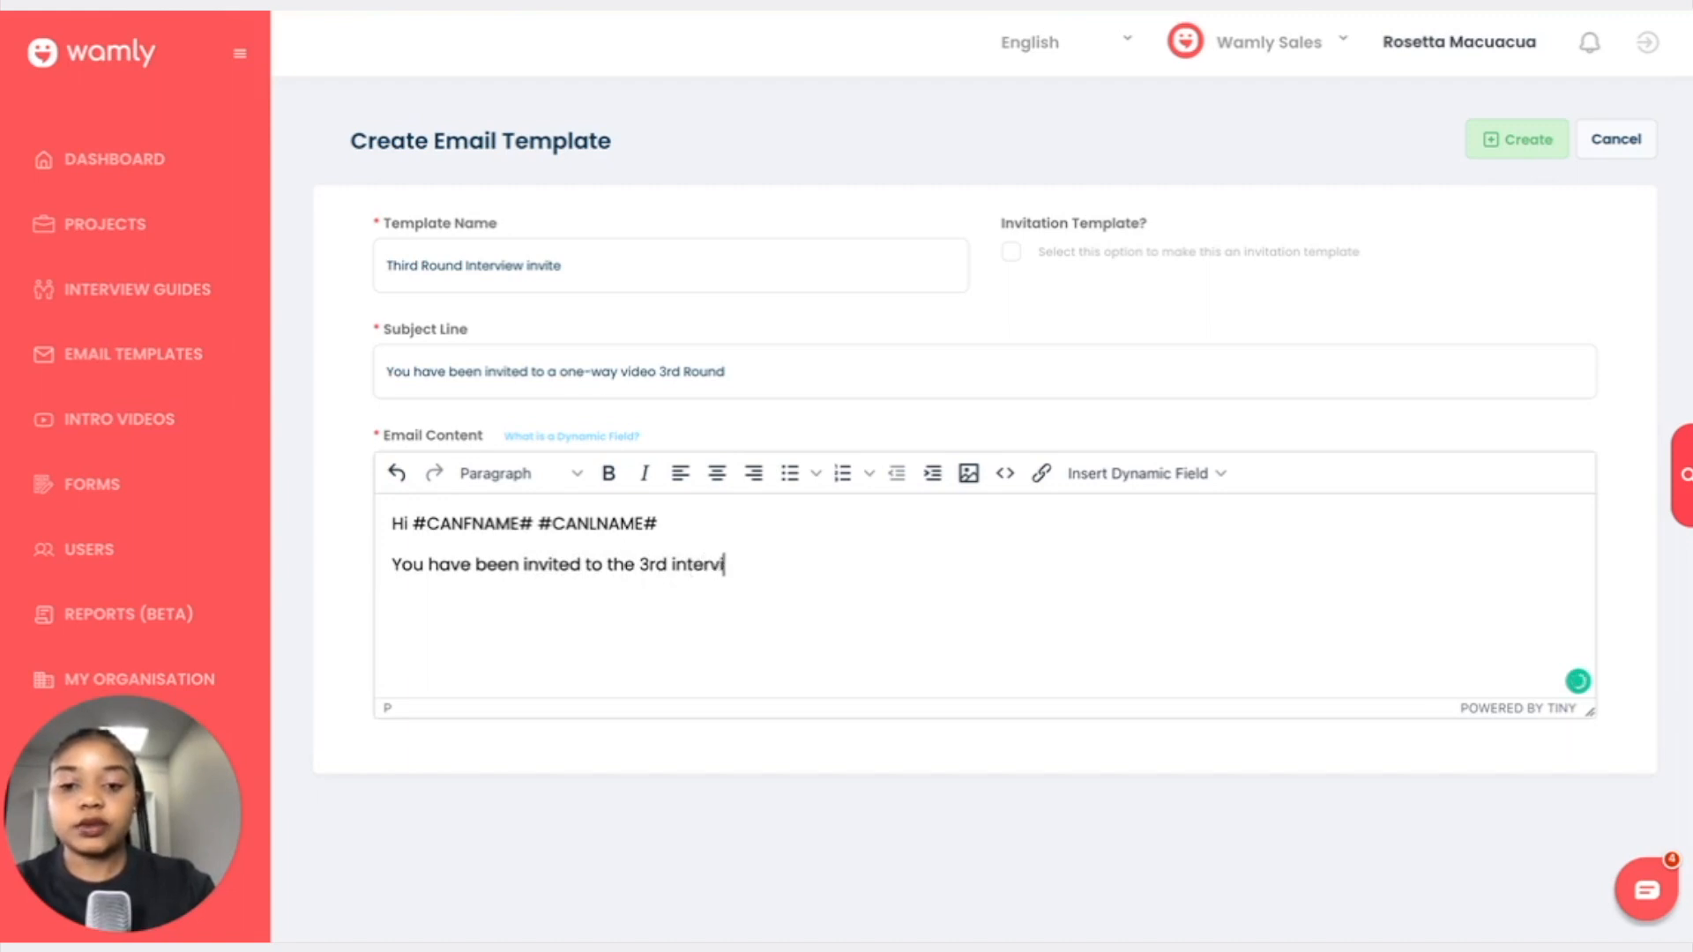
{"action": "type", "text": "ew round"}
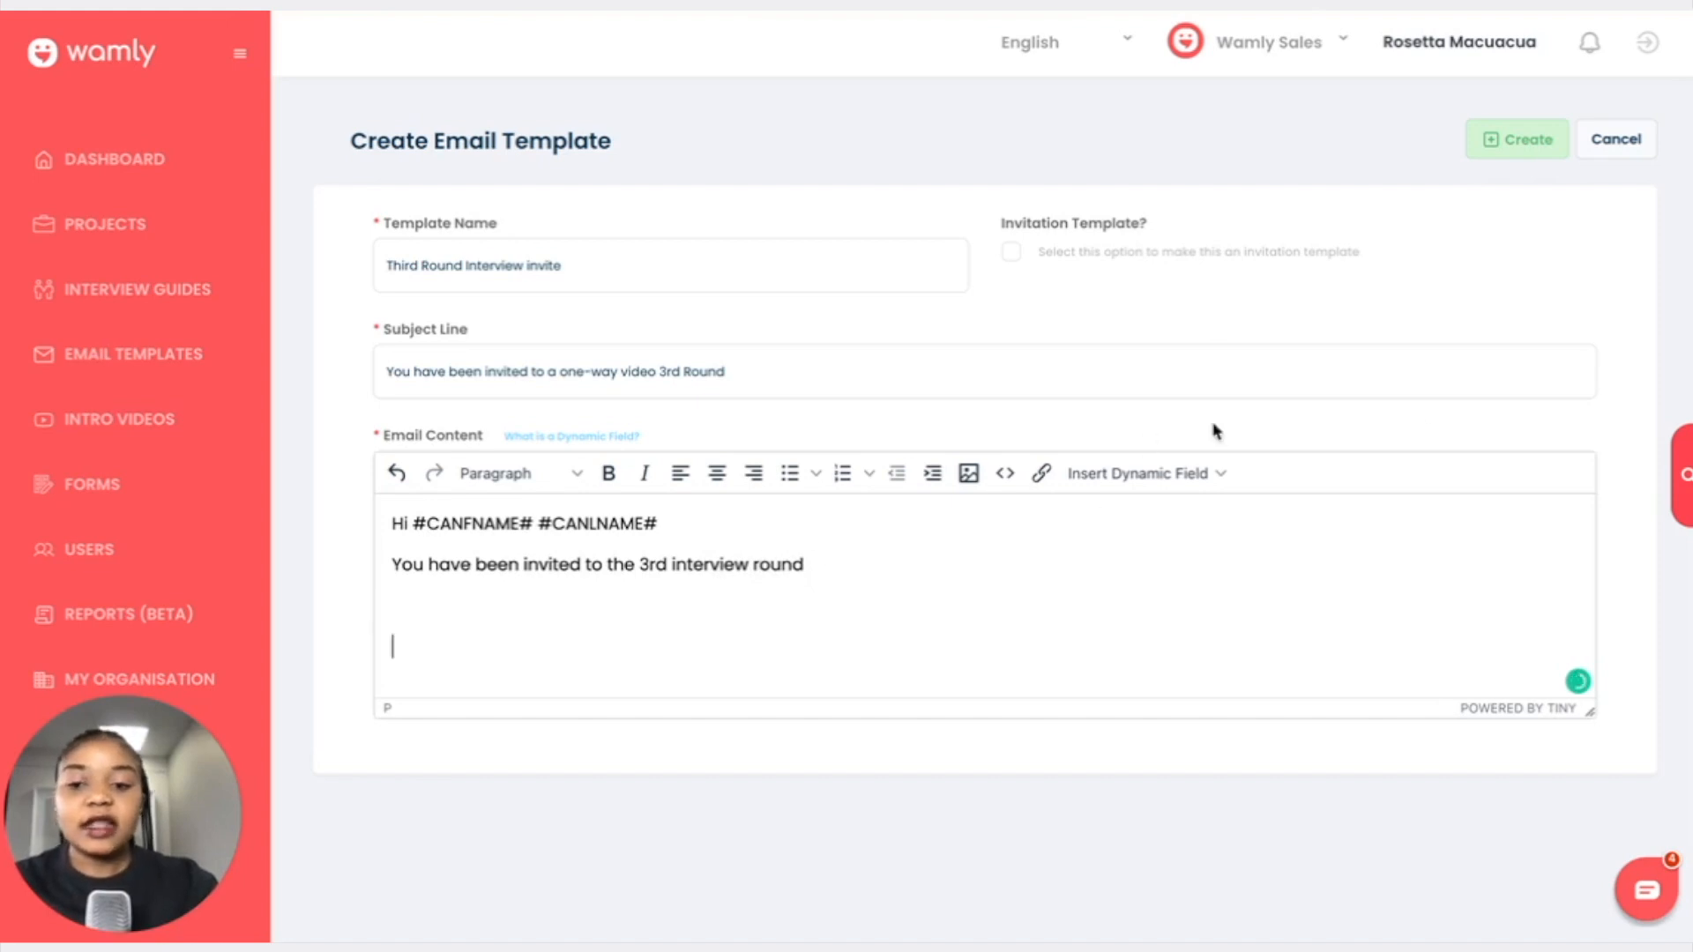
Insert the project's Interview Link dynamic field on its own line below the invitation sentence.
{"action": "left_click", "coordinate": [1181, 472]}
{"action": "mouse_move", "coordinate": [1209, 623]}
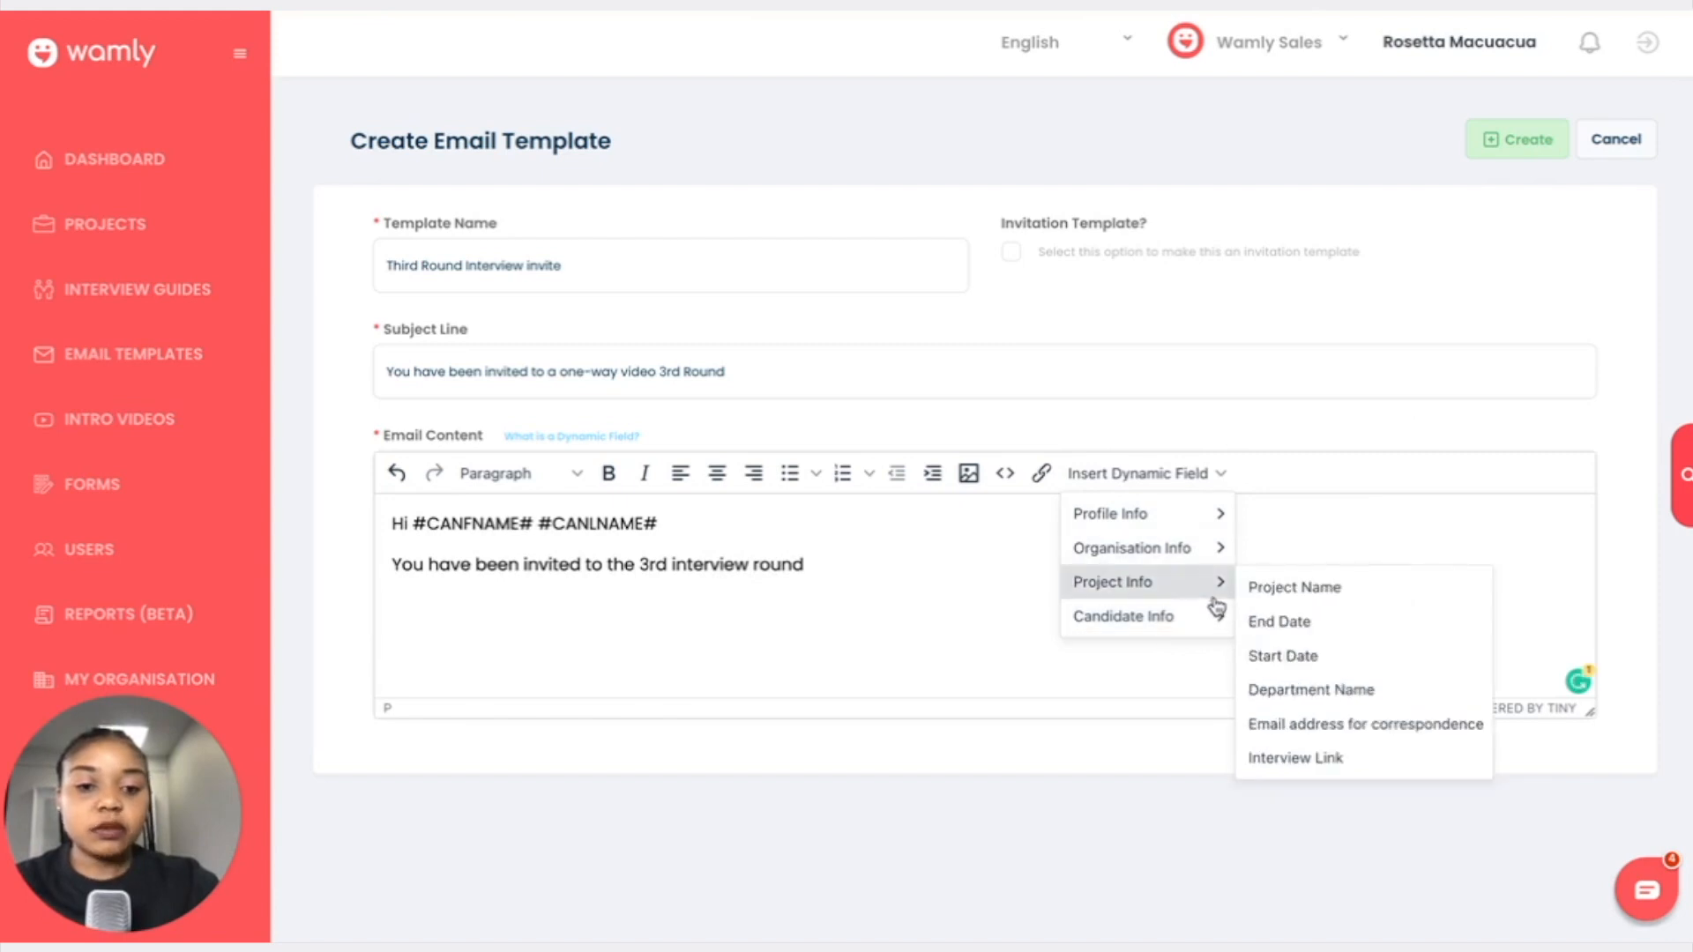
{"action": "left_click", "coordinate": [1296, 759]}
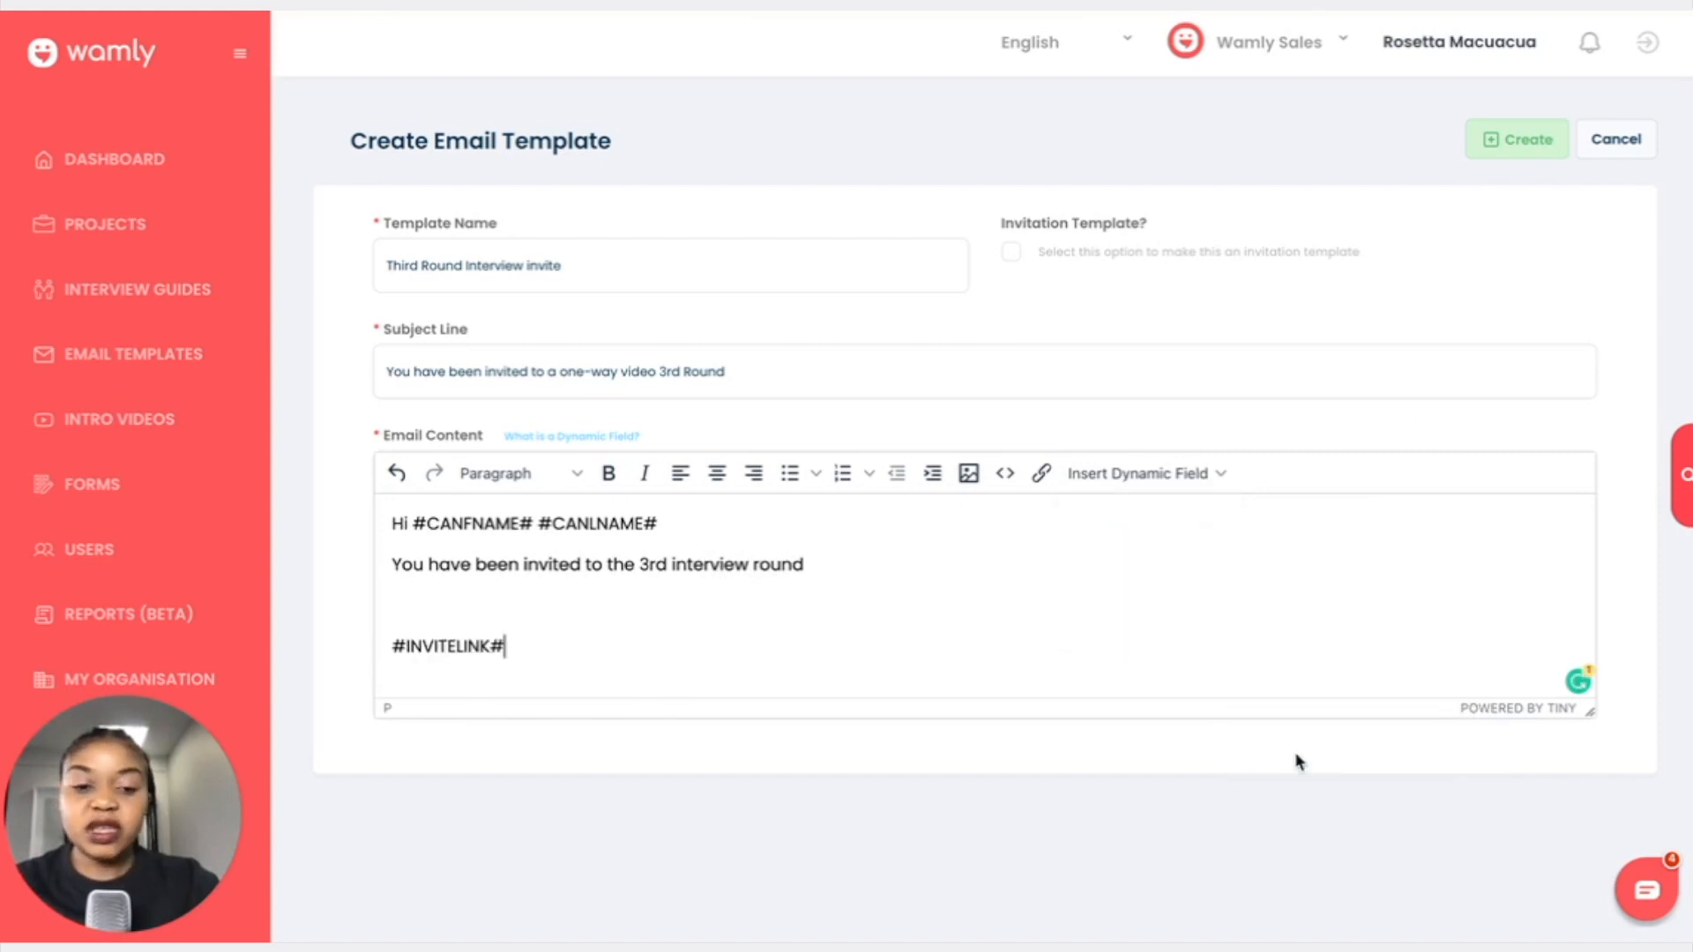
Extend the invitation sentence with "for", the Project Name dynamic field and "position.".
{"action": "left_click", "coordinate": [1157, 475]}
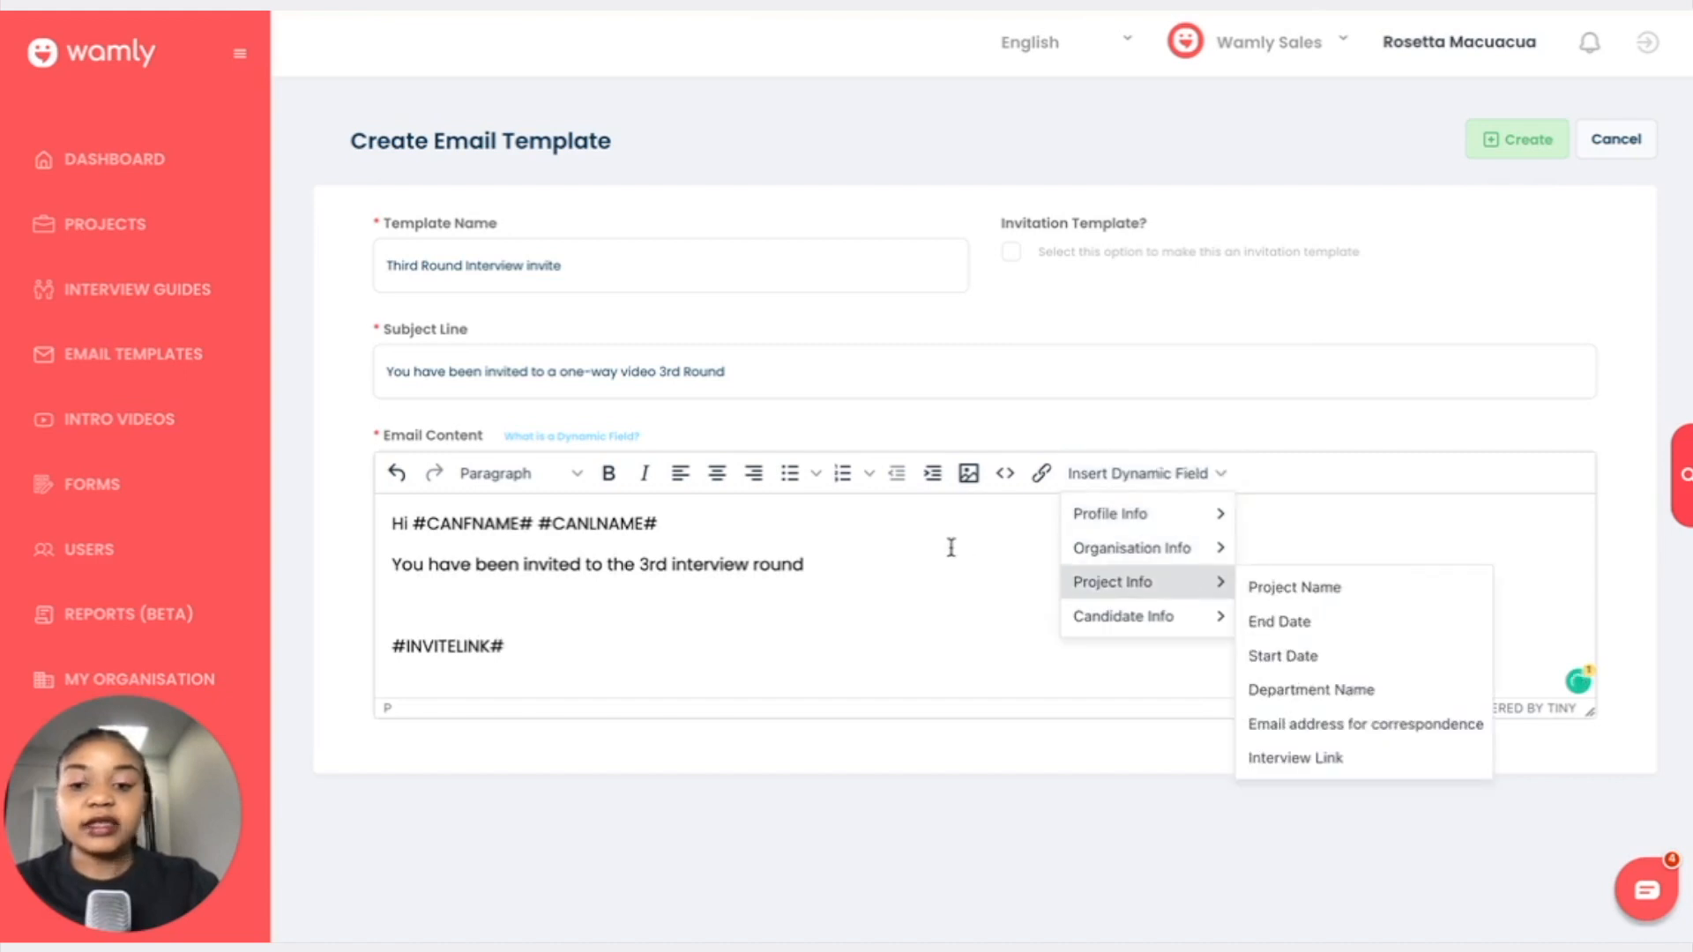
{"action": "left_click", "coordinate": [863, 553]}
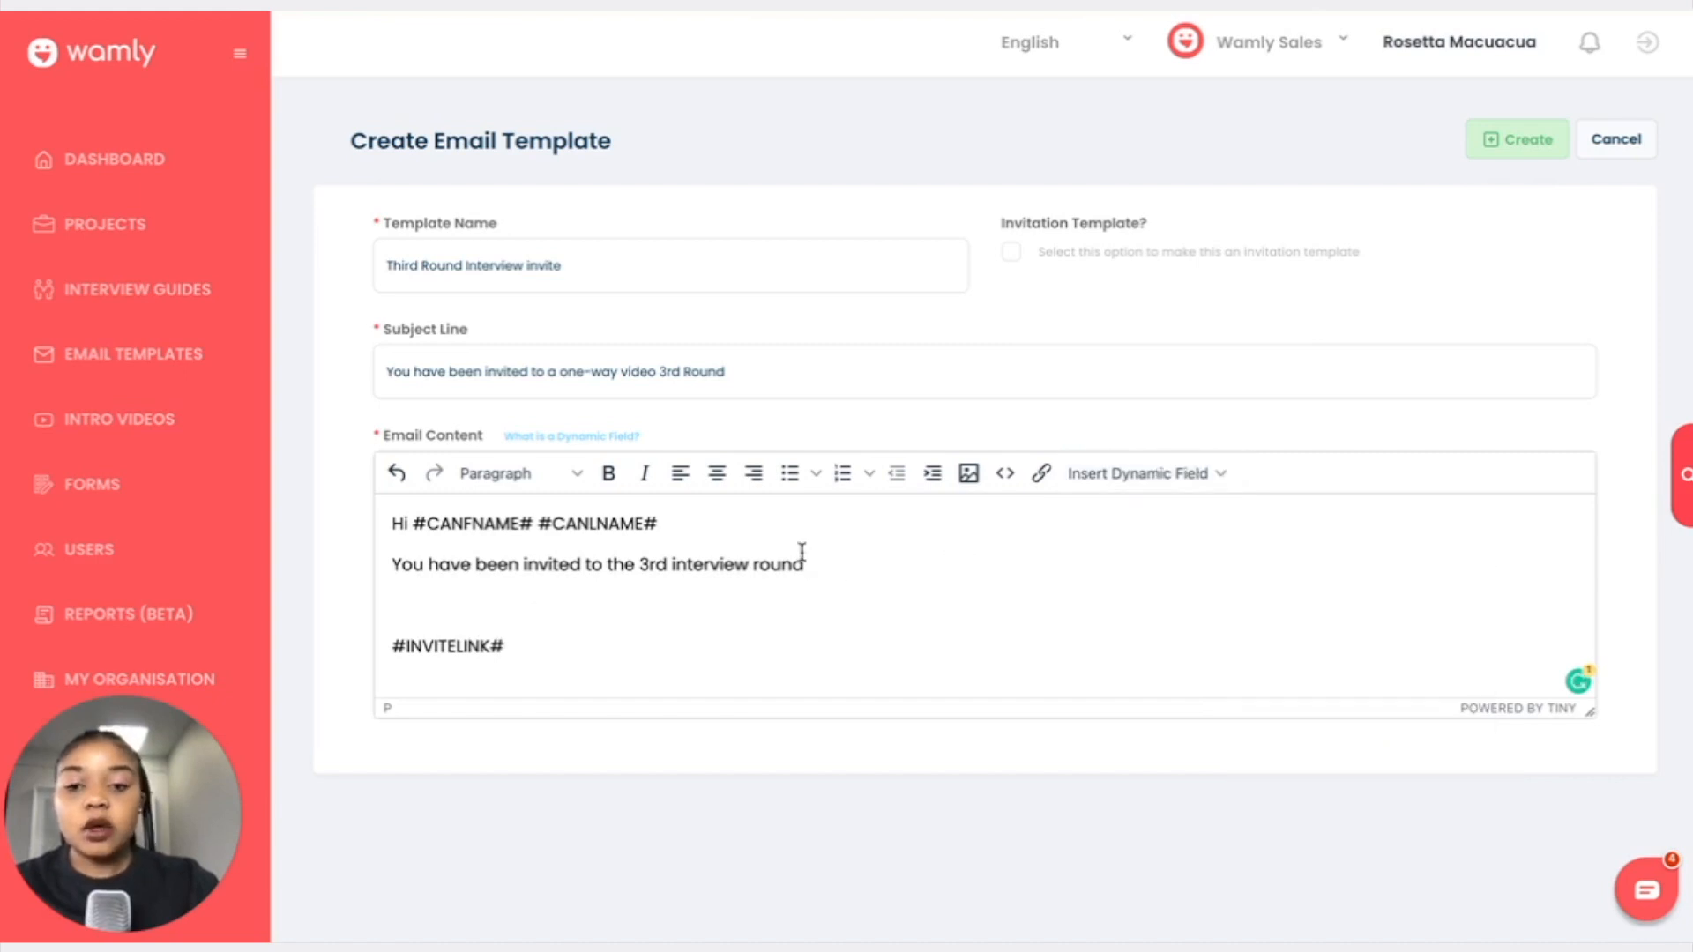
{"action": "type", "text": "for"}
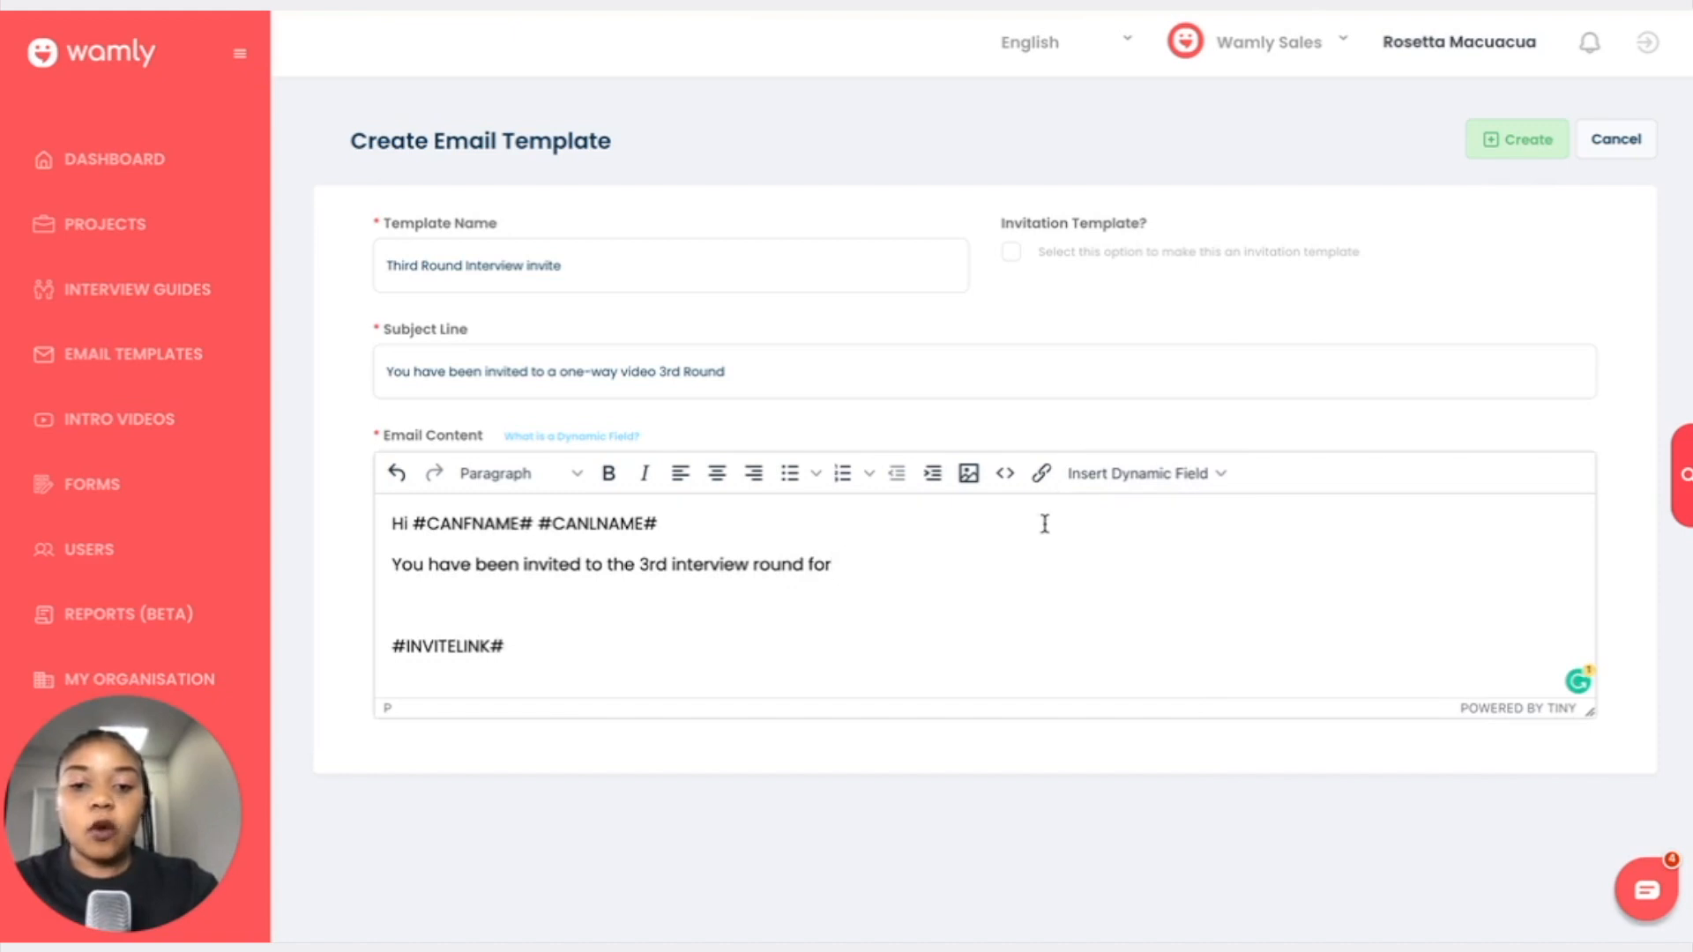
{"action": "left_click", "coordinate": [1171, 480]}
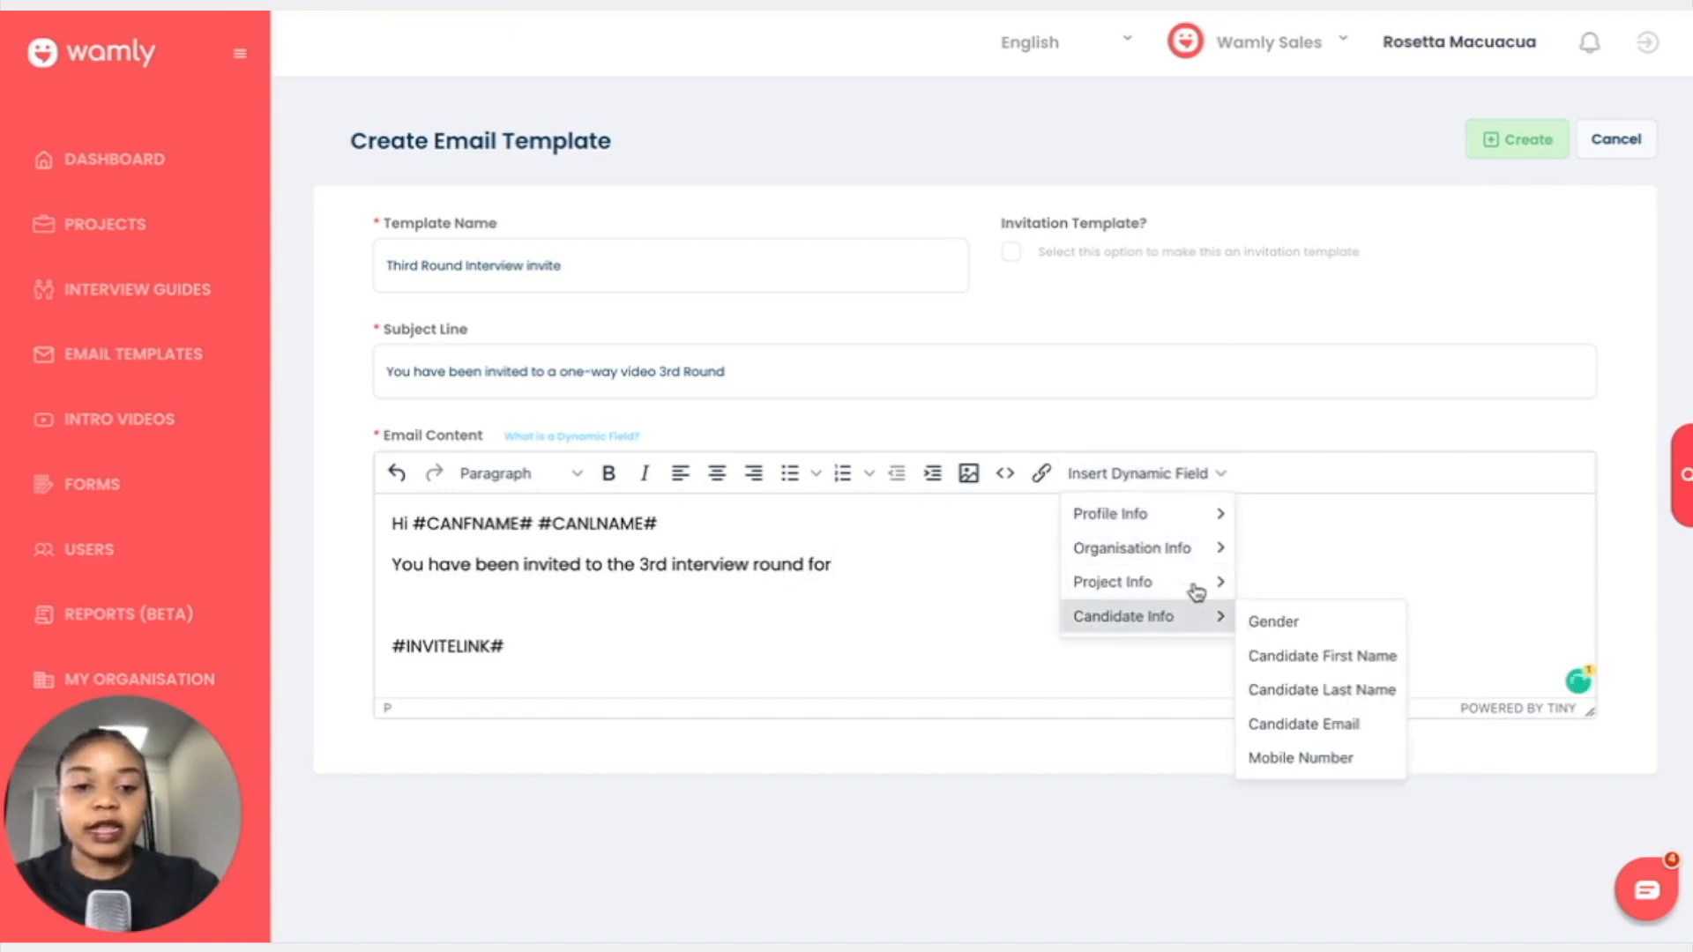
{"action": "mouse_move", "coordinate": [1202, 582]}
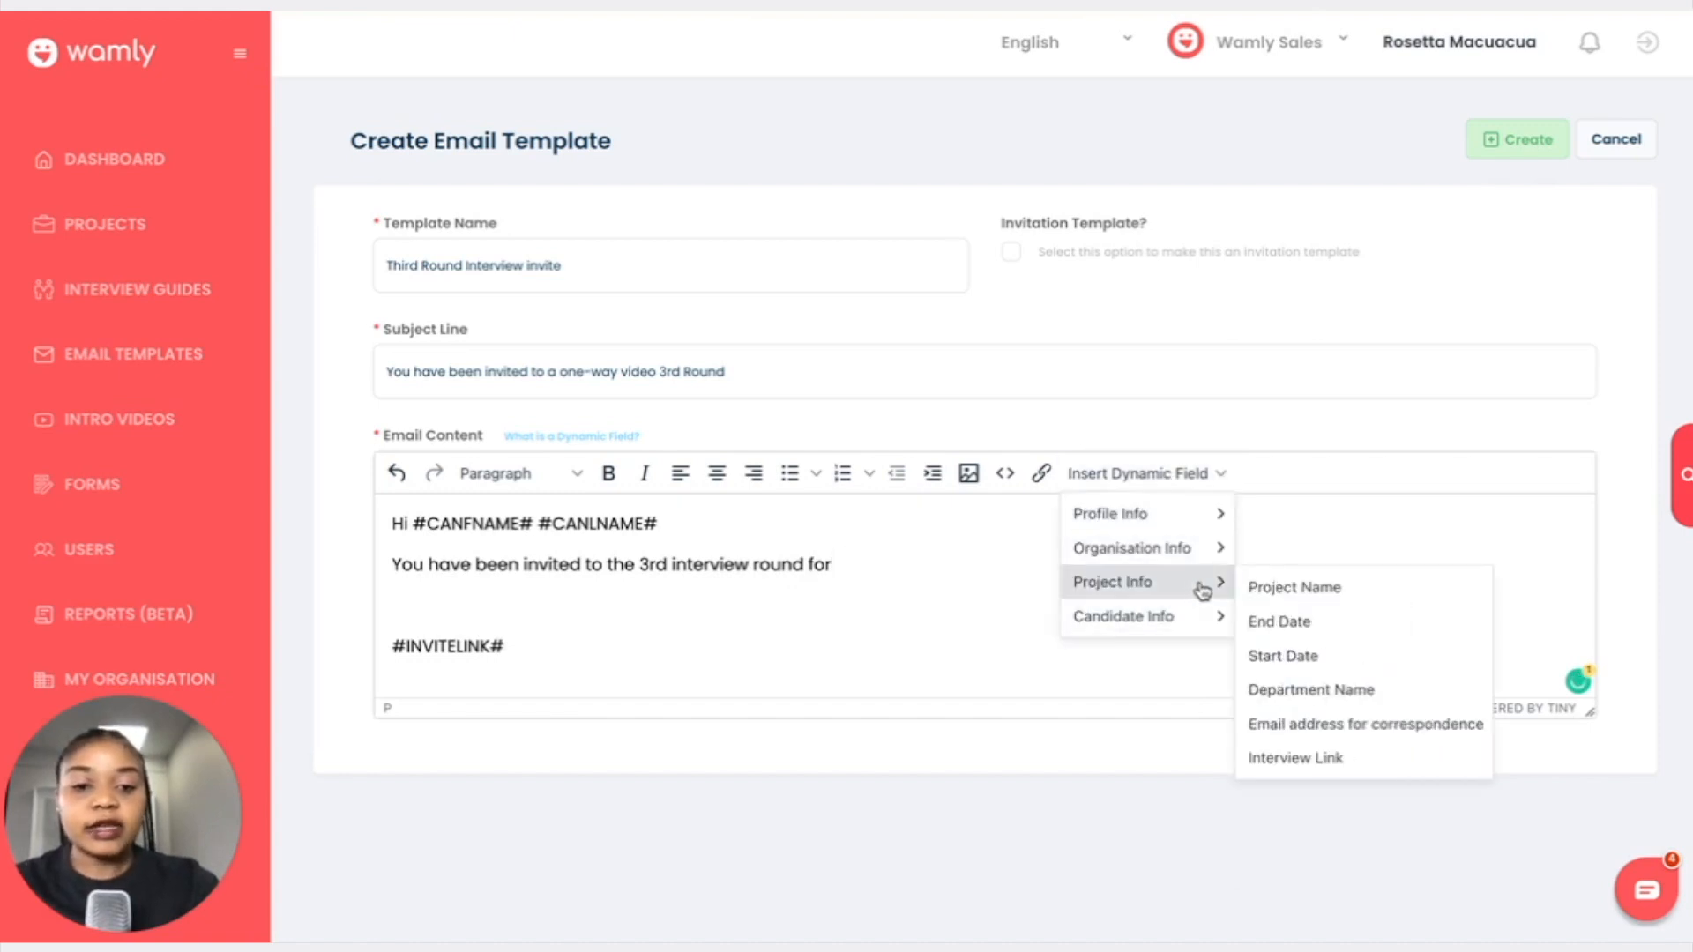
{"action": "left_click", "coordinate": [1309, 588]}
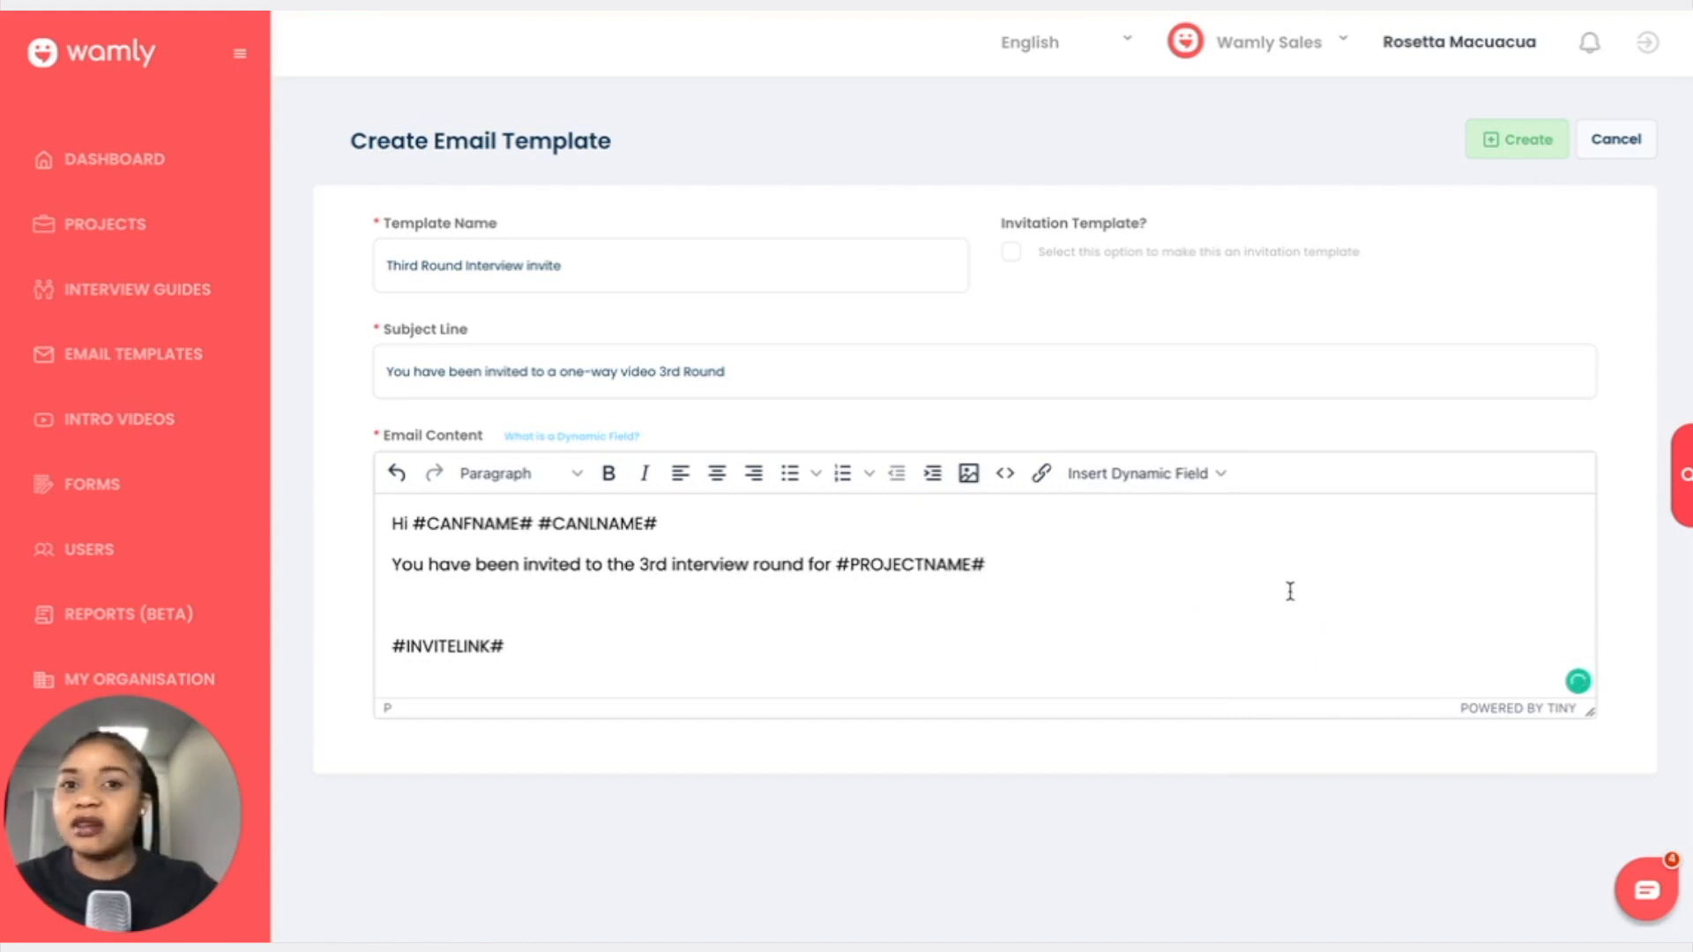
{"action": "type", "text": "position."}
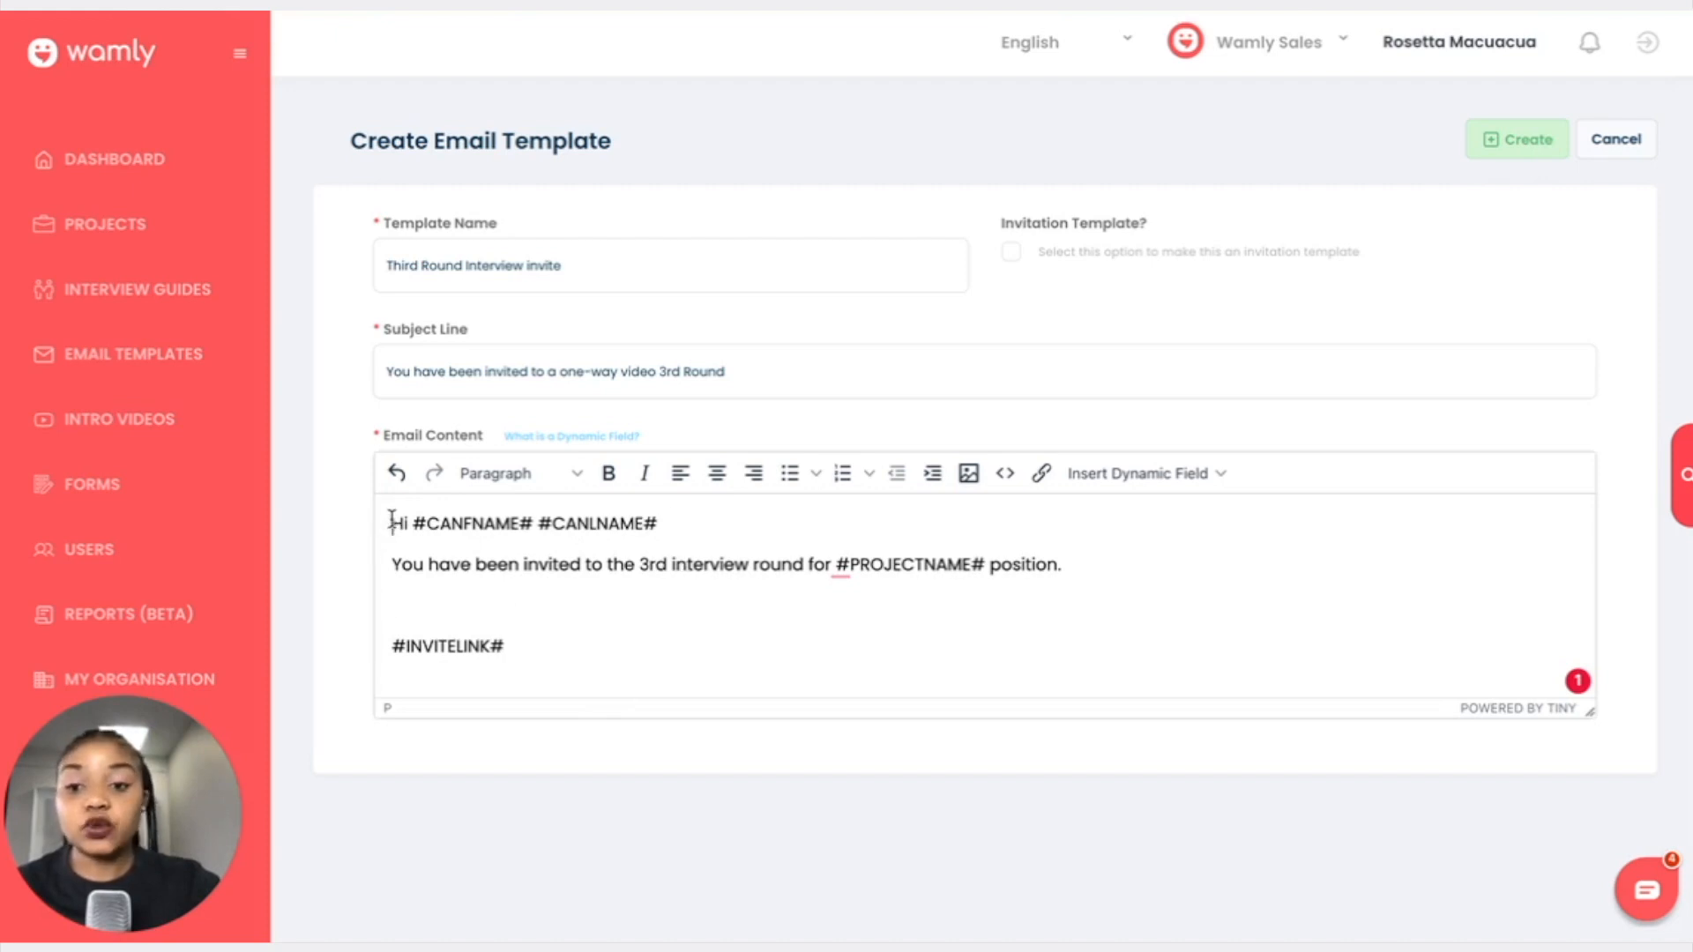
Add two blank lines above the greeting and start inserting an image on the first line.
{"action": "key", "text": "Return"}
{"action": "key", "text": "Return"}
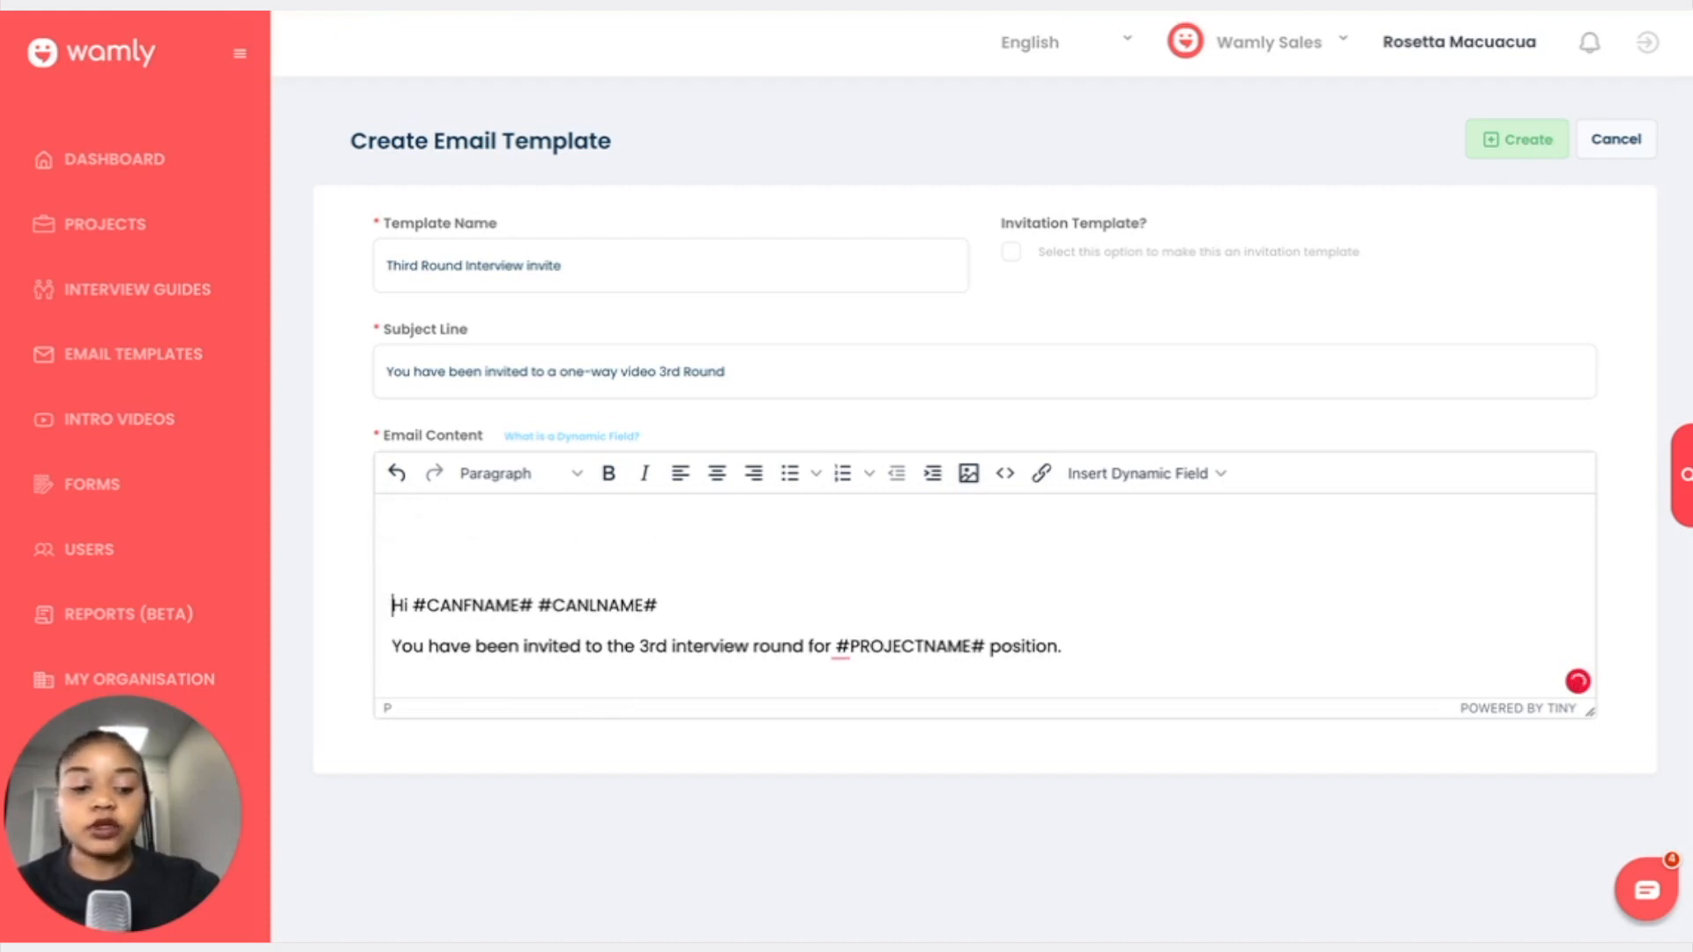
{"action": "left_click", "coordinate": [550, 526]}
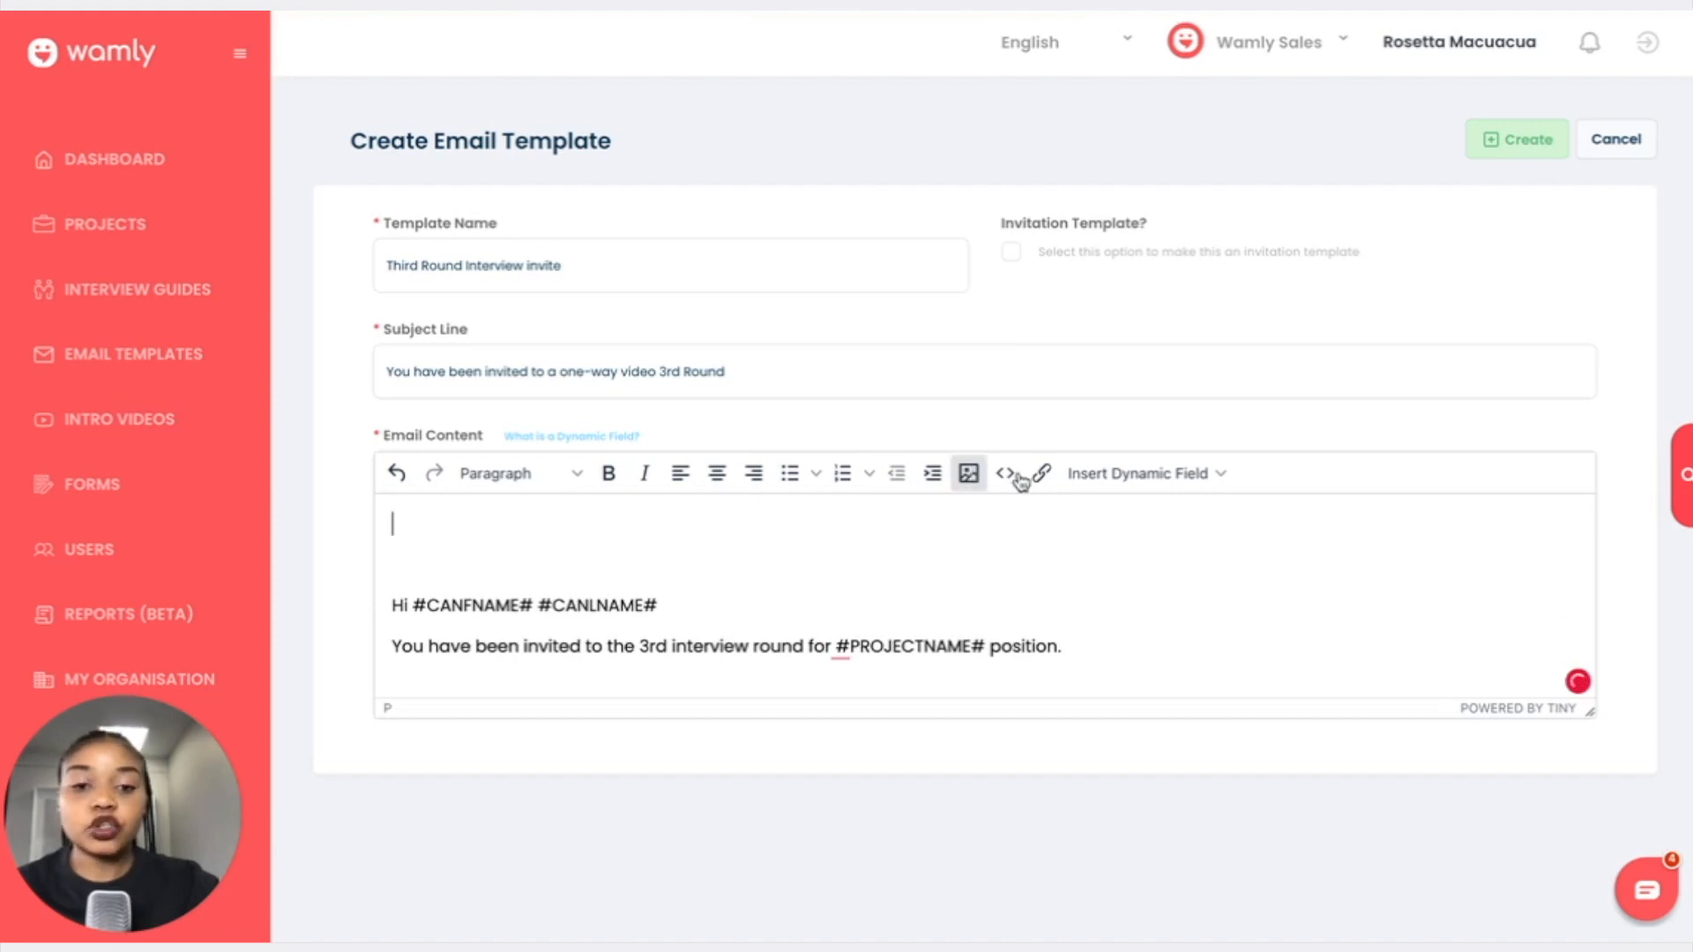
{"action": "left_click", "coordinate": [969, 474]}
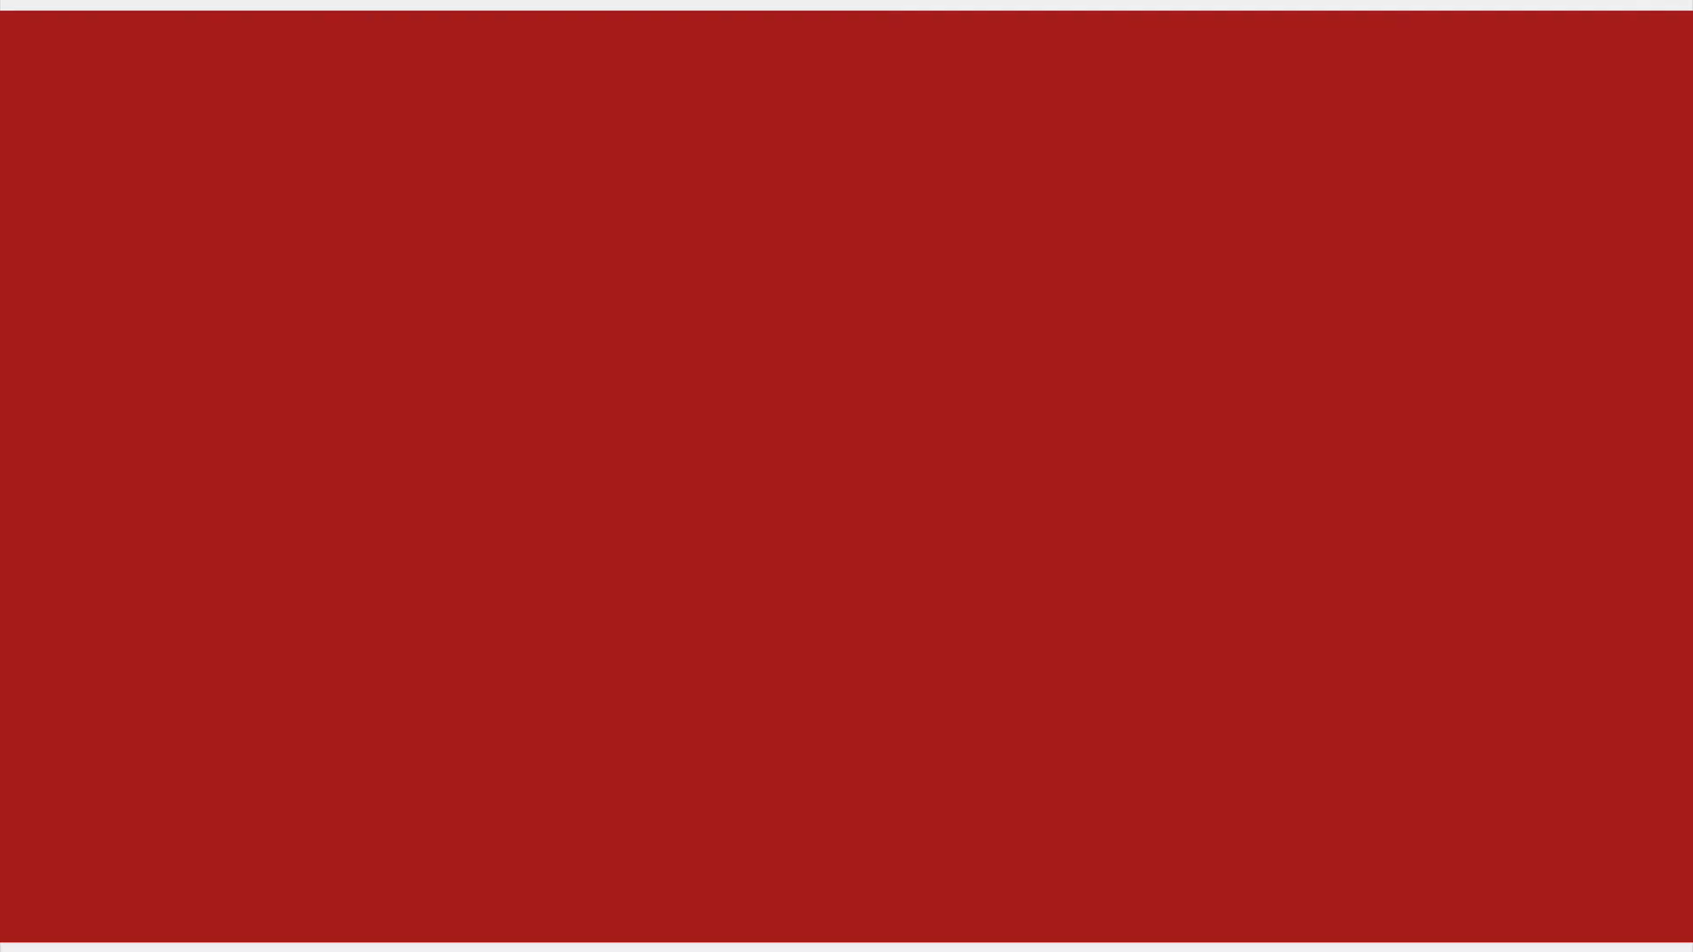
Search Google for "wamly logo" in a new browser tab.
{"action": "type", "text": "wa"}
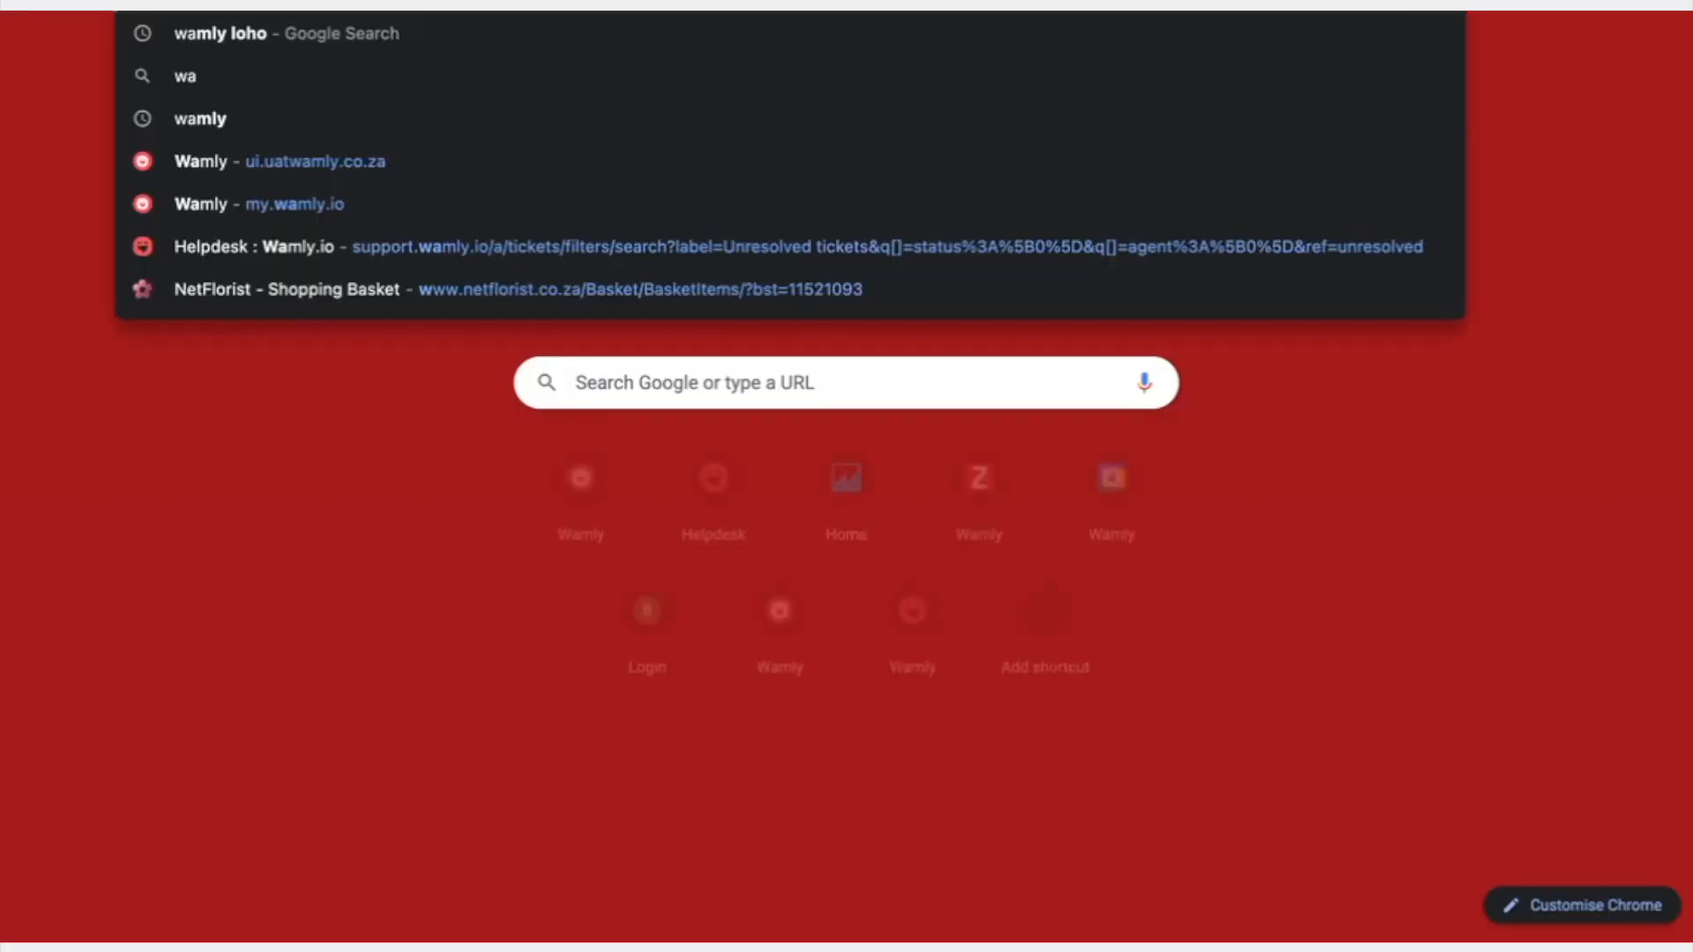
{"action": "type", "text": "ml"}
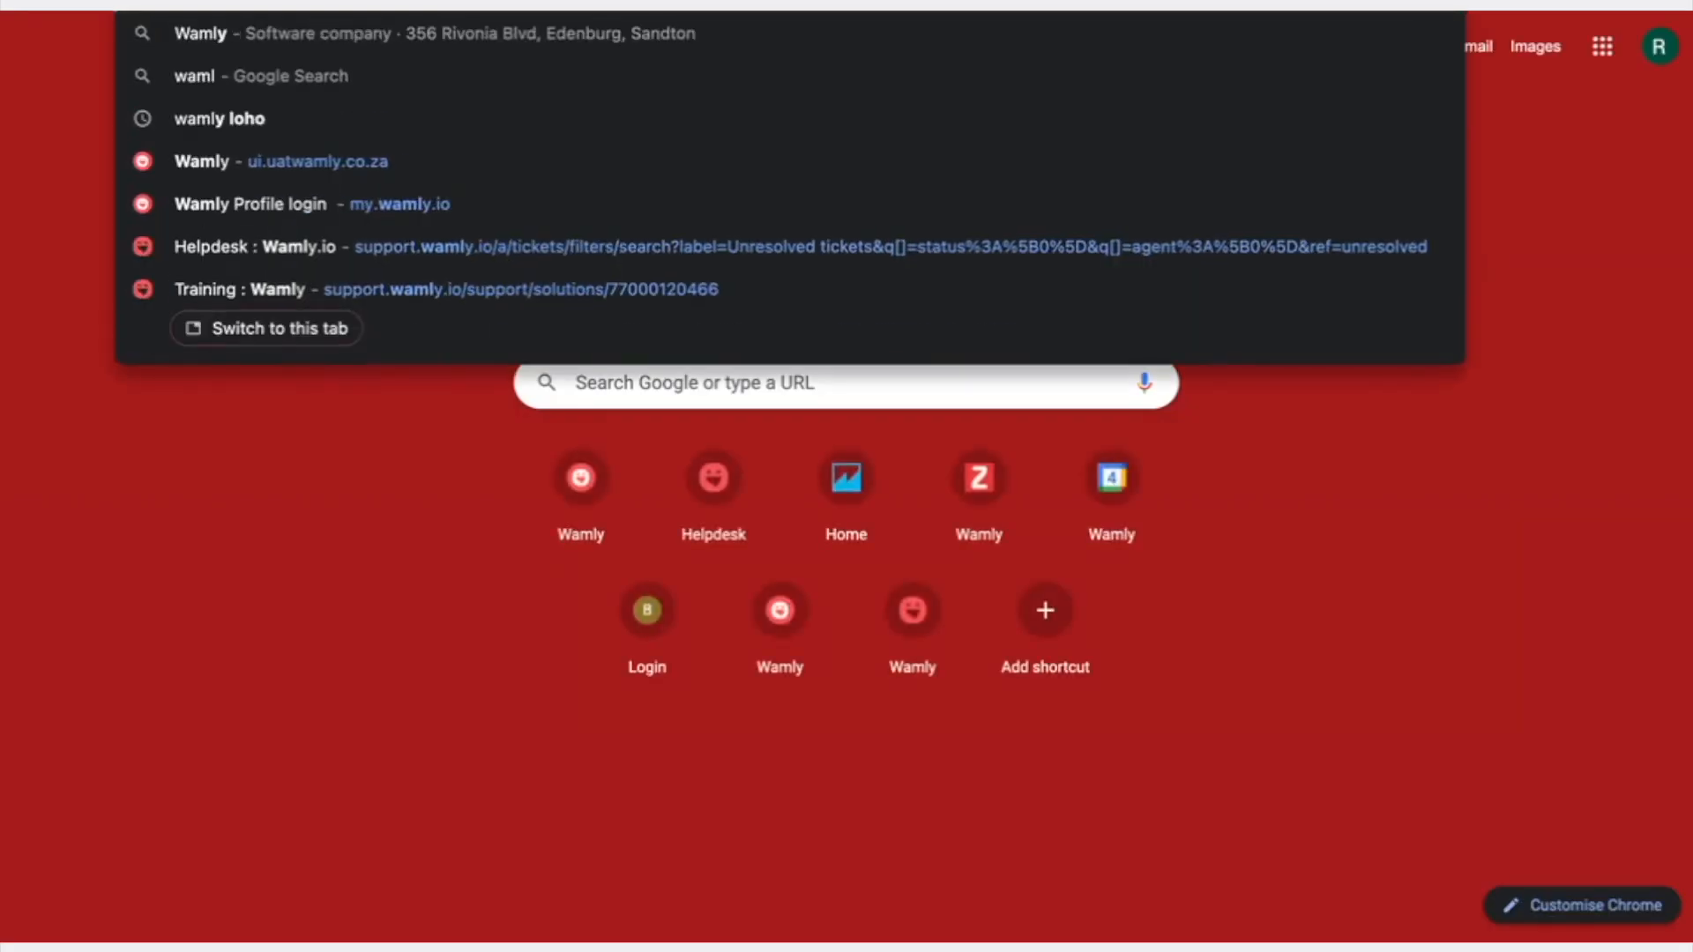
{"action": "type", "text": "y login"}
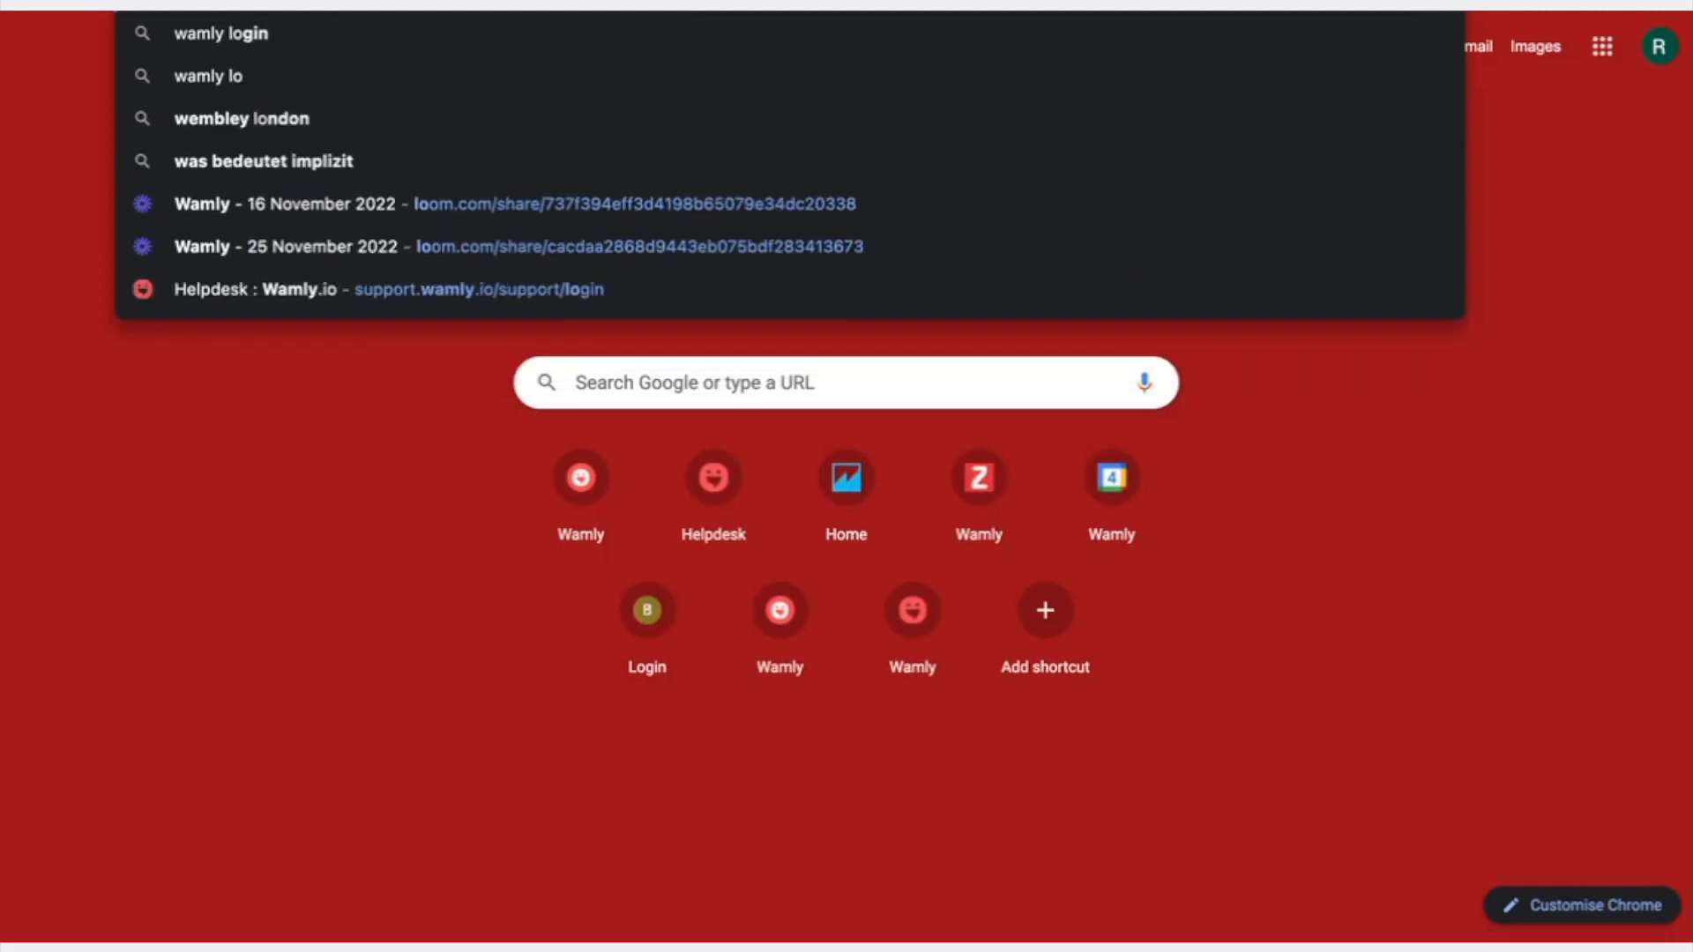
{"action": "key", "text": "BackSpace"}
{"action": "key", "text": "BackSpace"}
{"action": "type", "text": "o"}
{"action": "key", "text": "Return"}
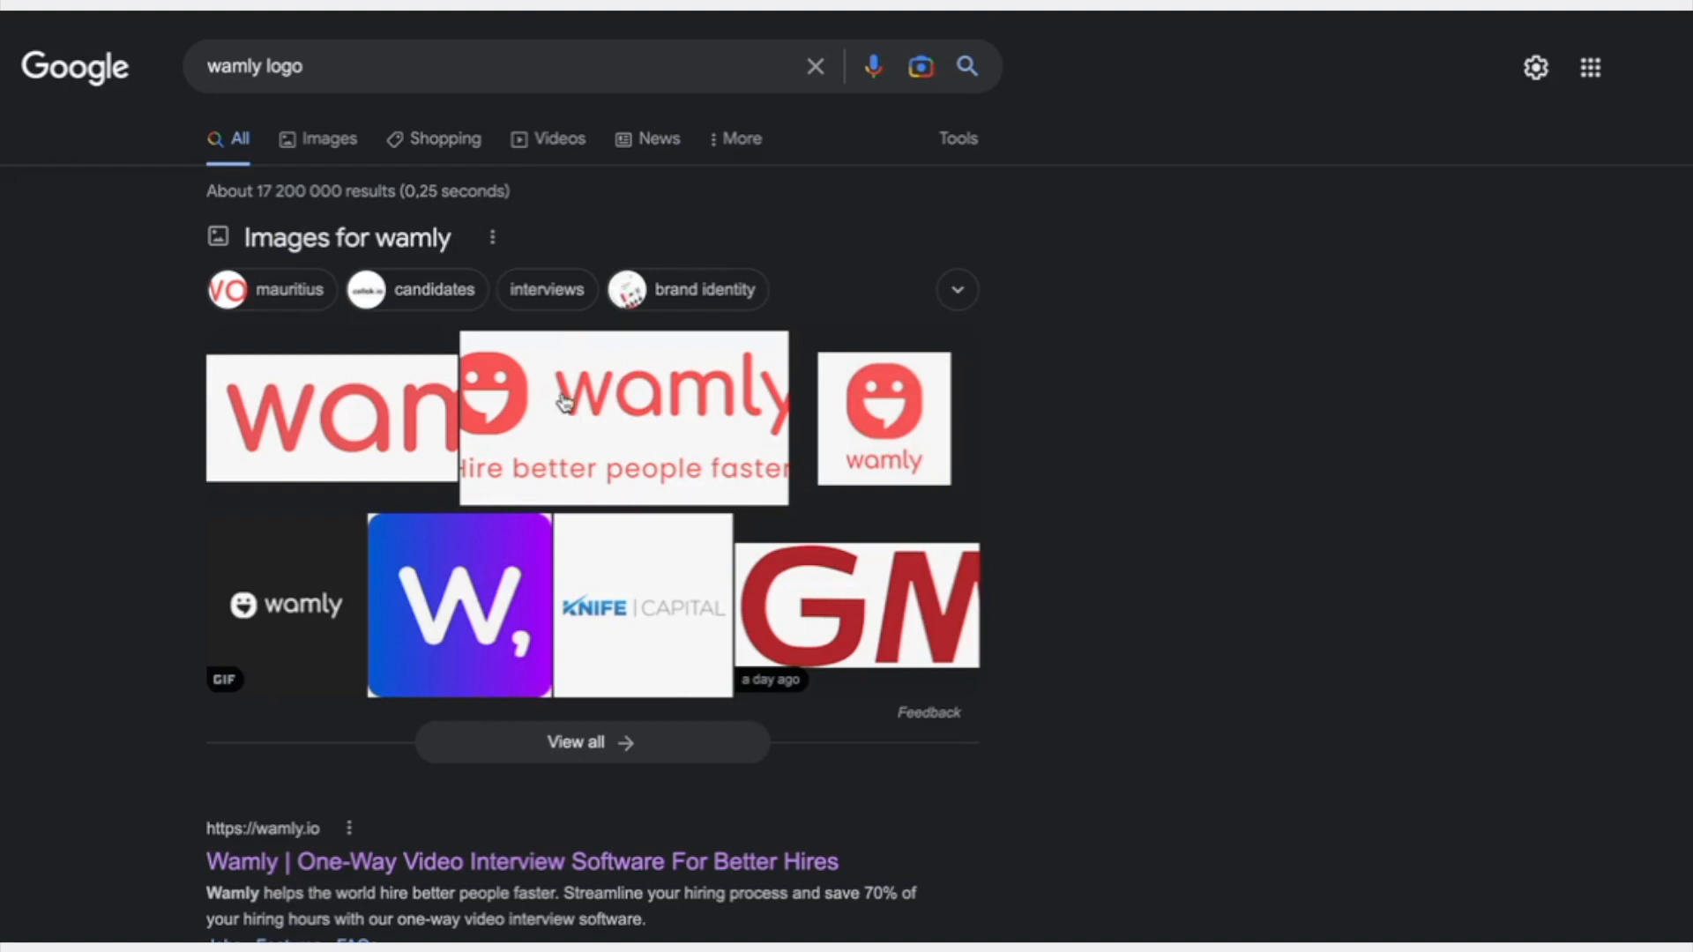
Open a Wamly logo from the image results and copy its image address.
{"action": "left_click", "coordinate": [611, 425]}
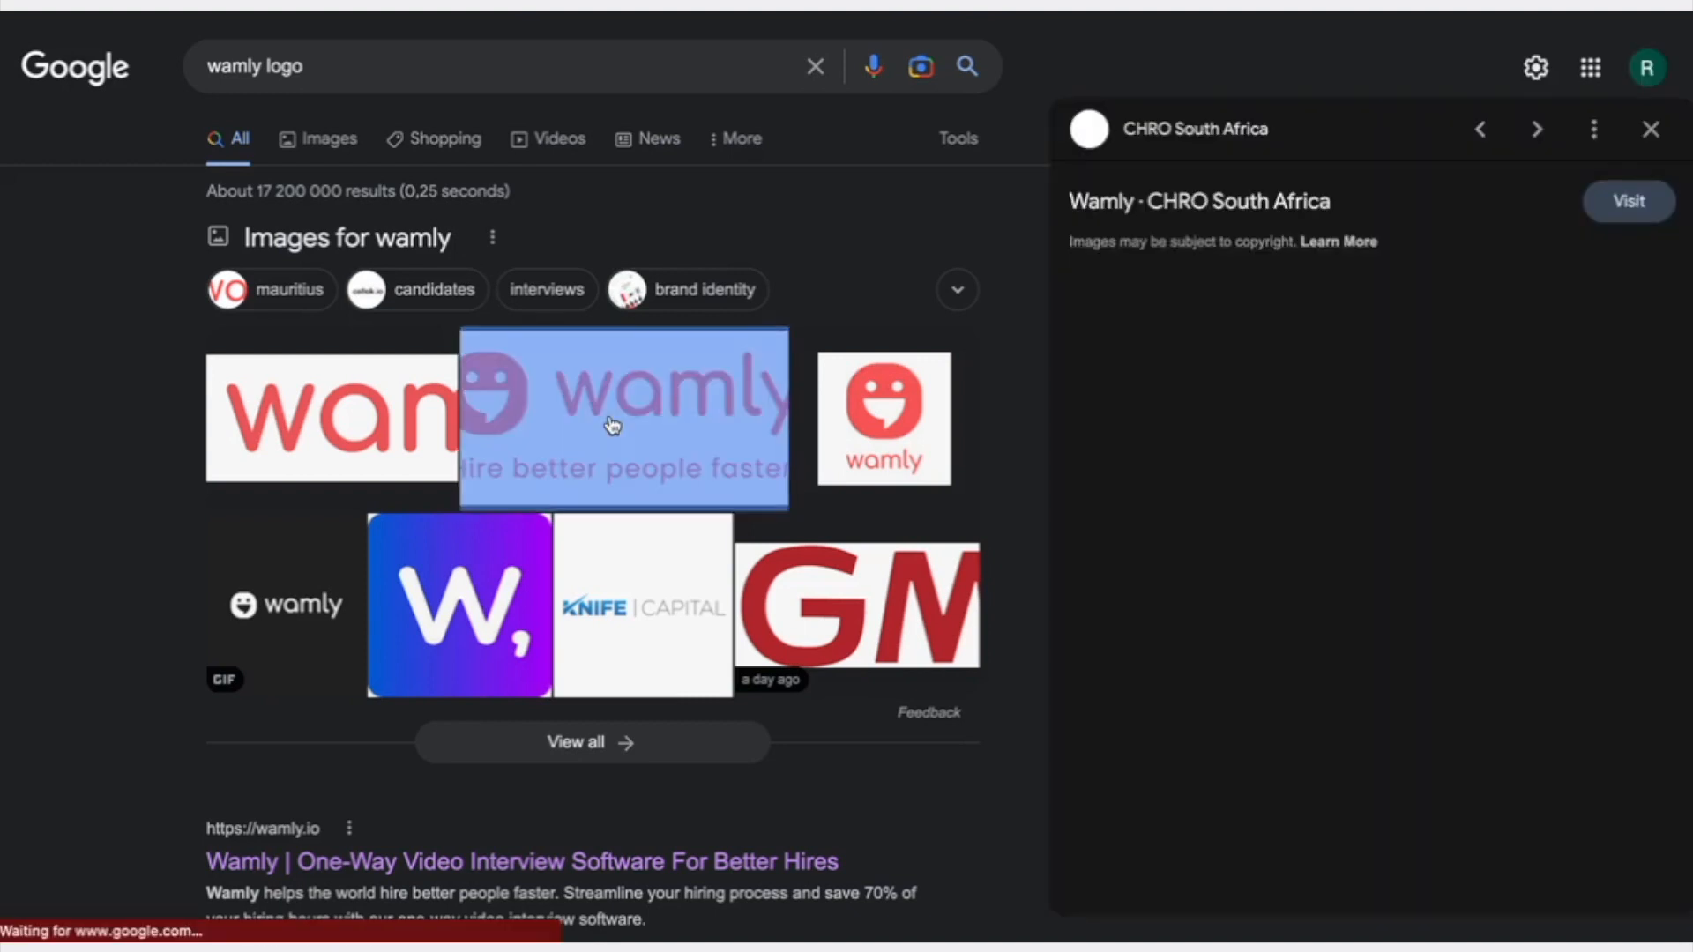
{"action": "right_click", "coordinate": [1203, 231]}
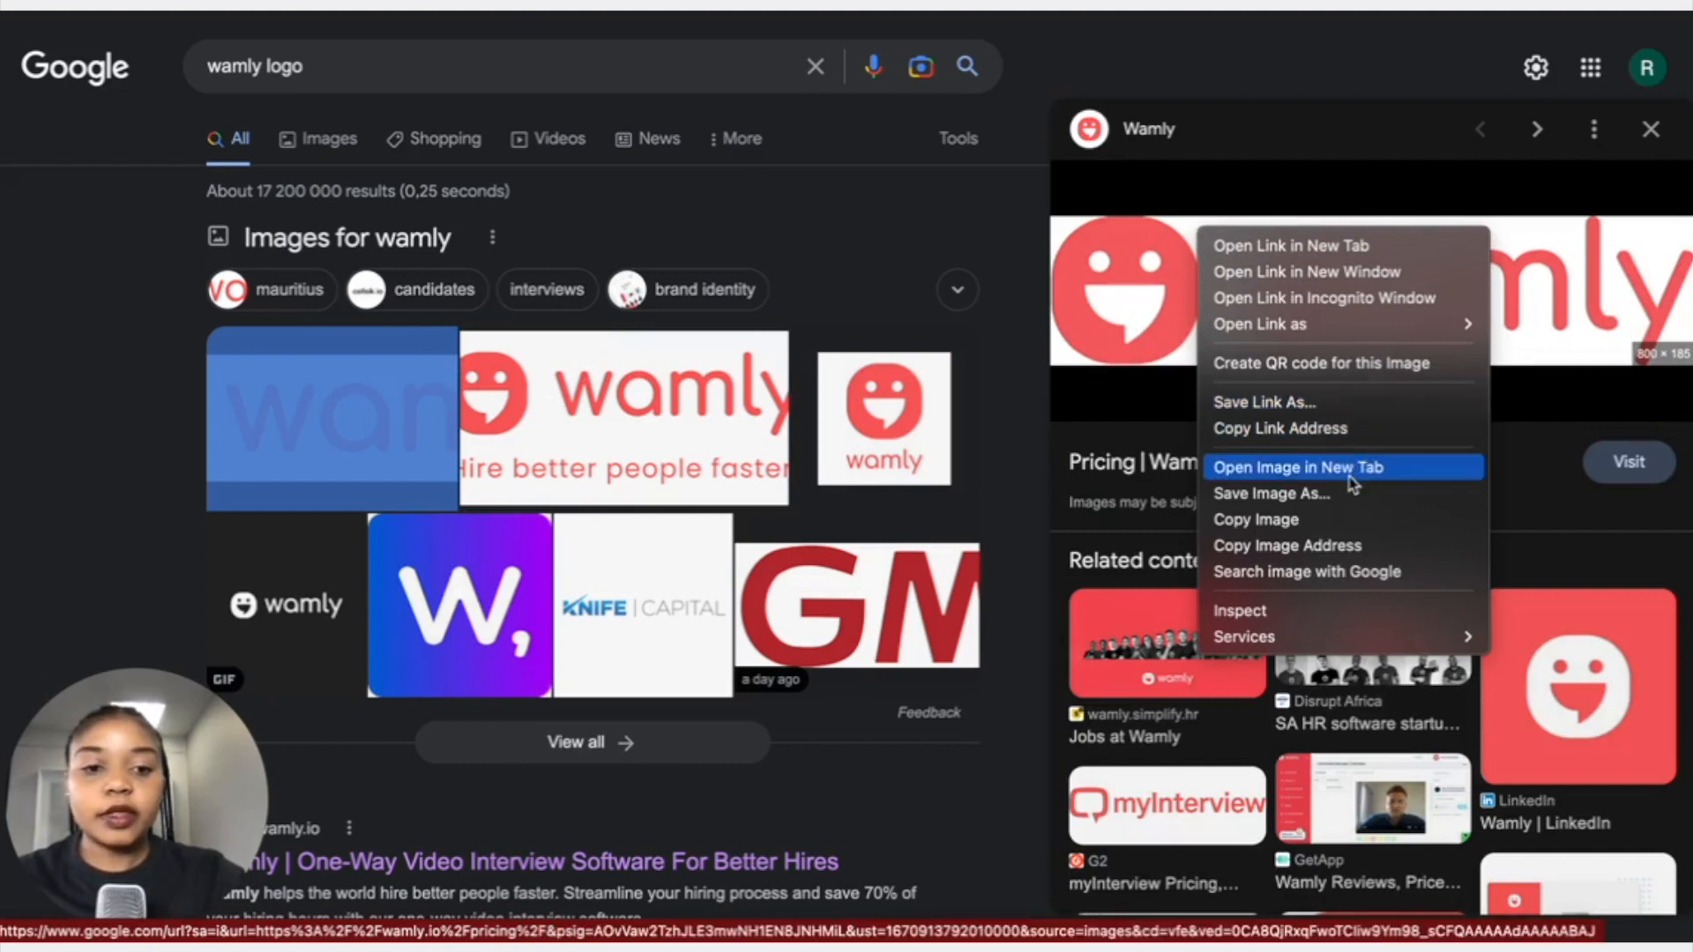
{"action": "left_click", "coordinate": [1340, 545]}
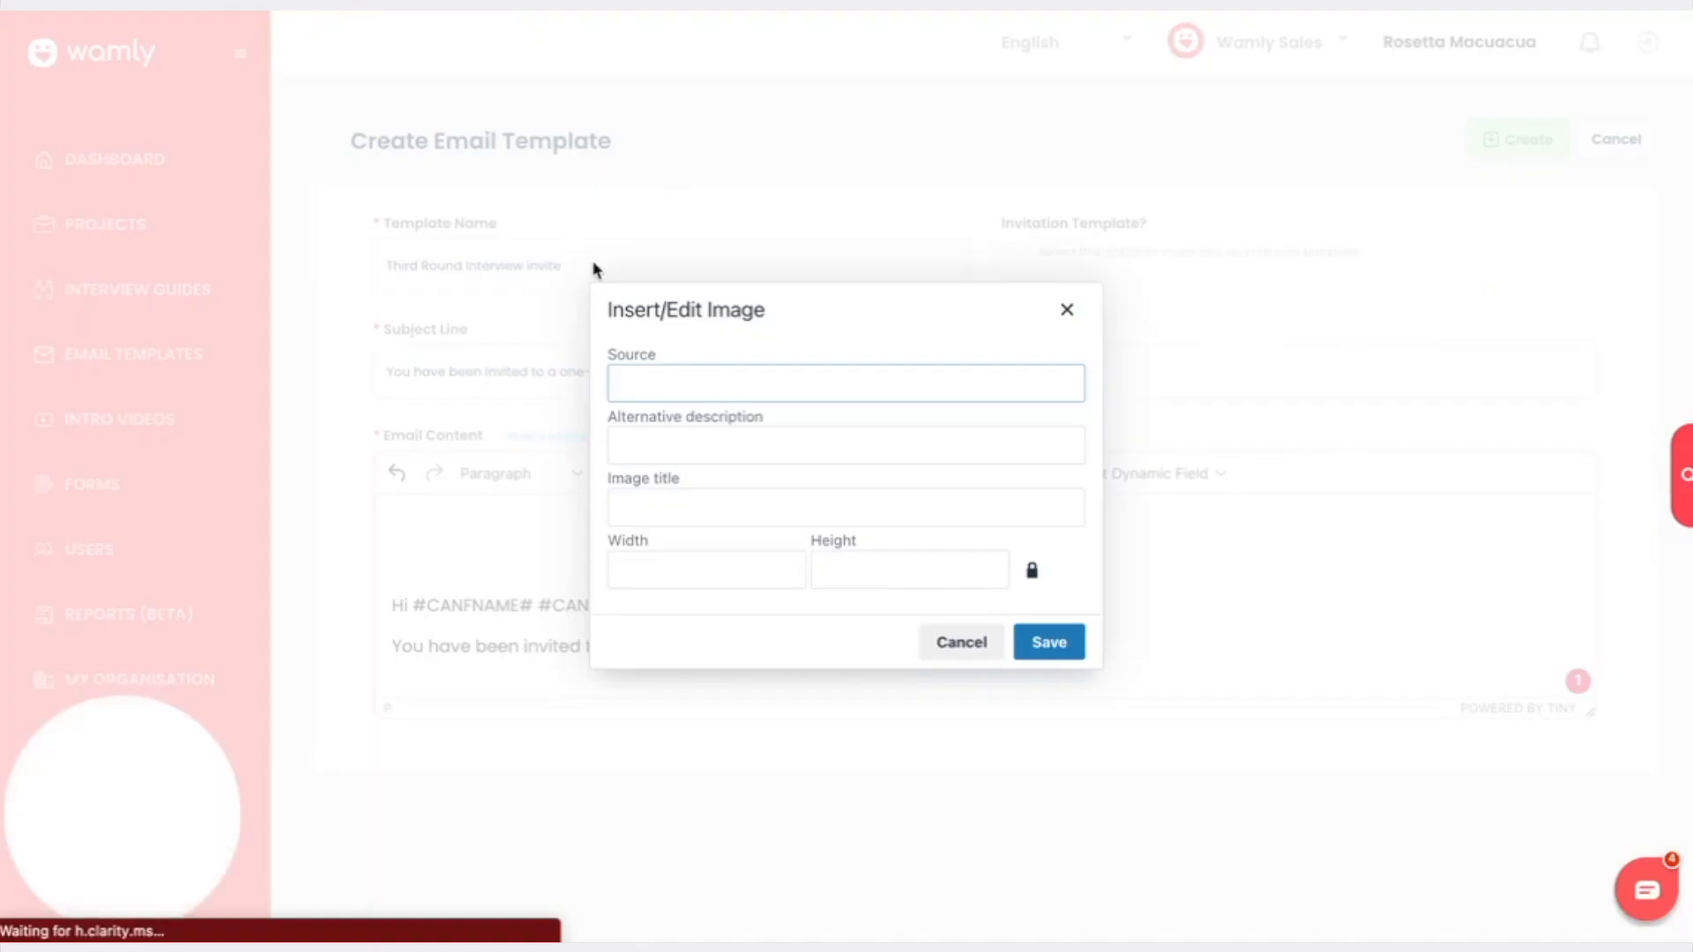
Back in the Wamly template, insert the logo using the copied address as the image source and enlarge it.
{"action": "key", "text": "ctrl+v"}
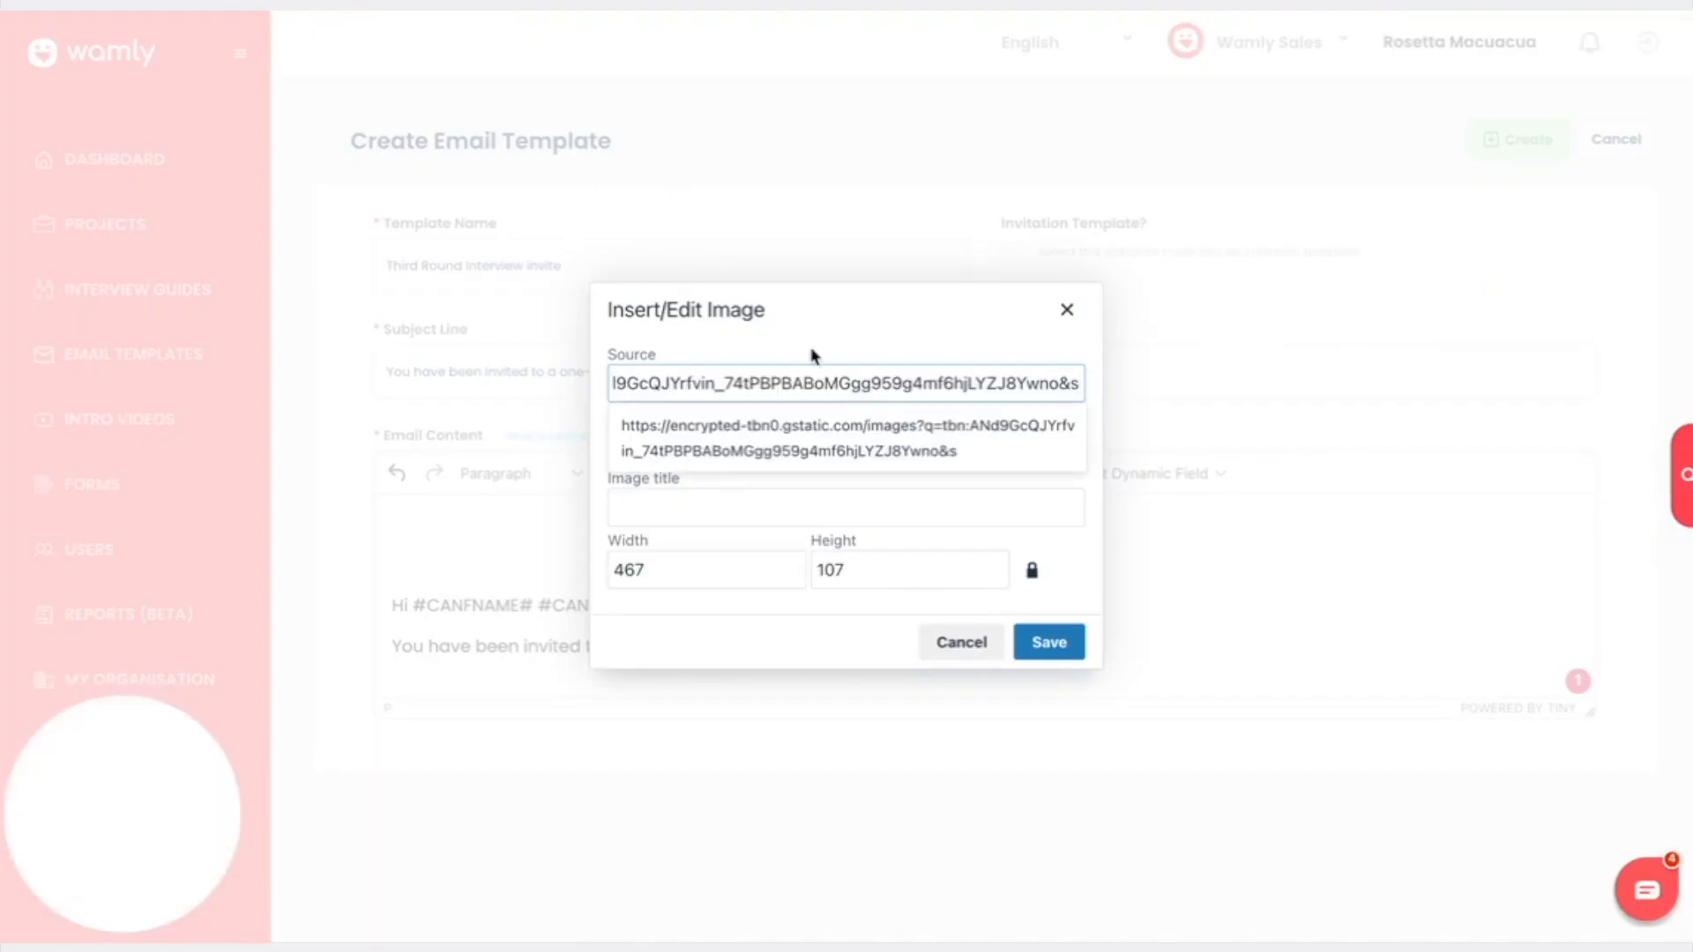
{"action": "left_click", "coordinate": [1048, 644]}
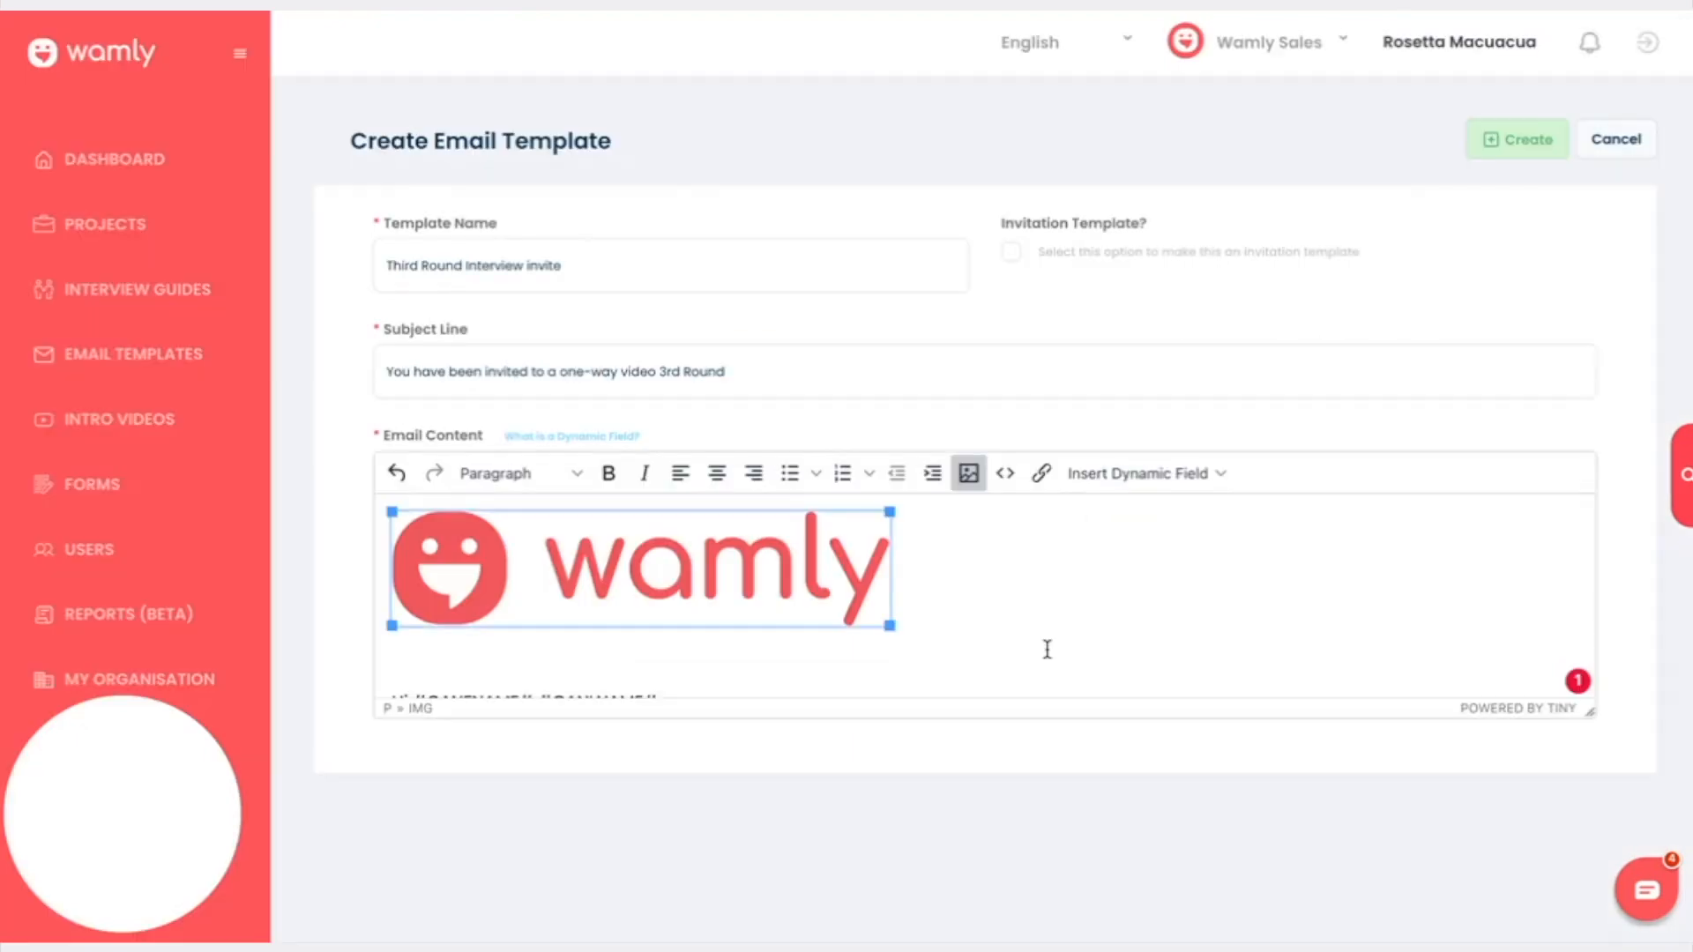
{"action": "left_click_drag", "start_coordinate": [889, 627], "coordinate": [1181, 635]}
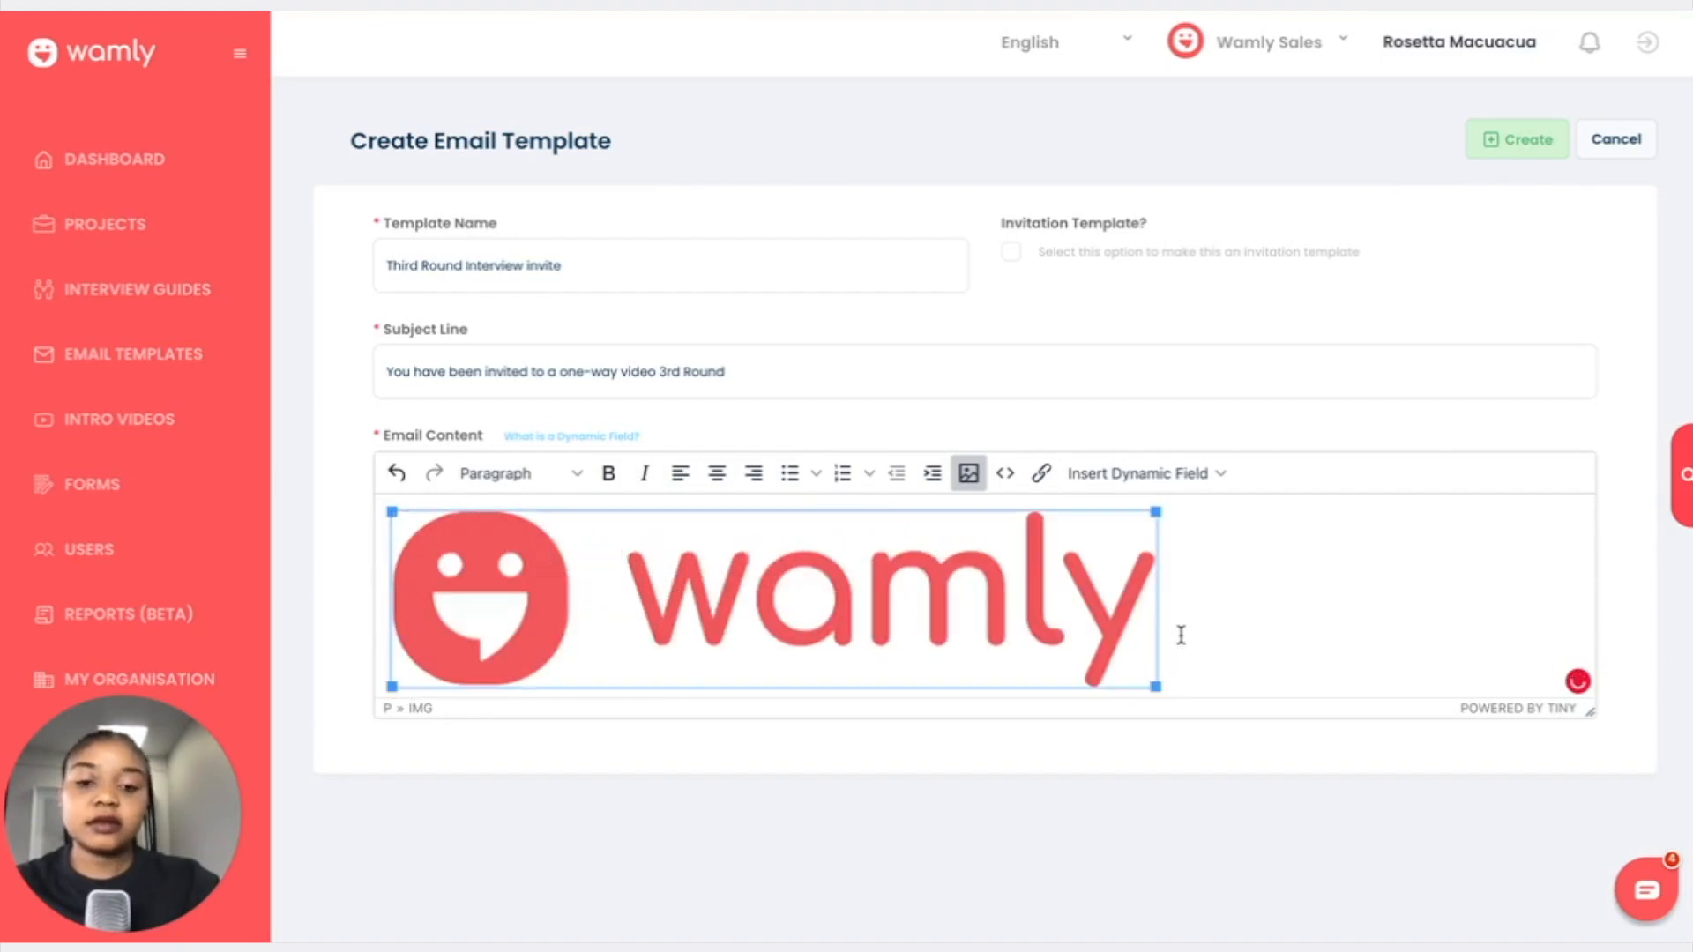
{"action": "left_click", "coordinate": [1195, 566]}
Add a new line below the interview link at the end of the email body.
{"action": "scroll", "coordinate": [1182, 566], "scroll_direction": "down", "scroll_amount": 2}
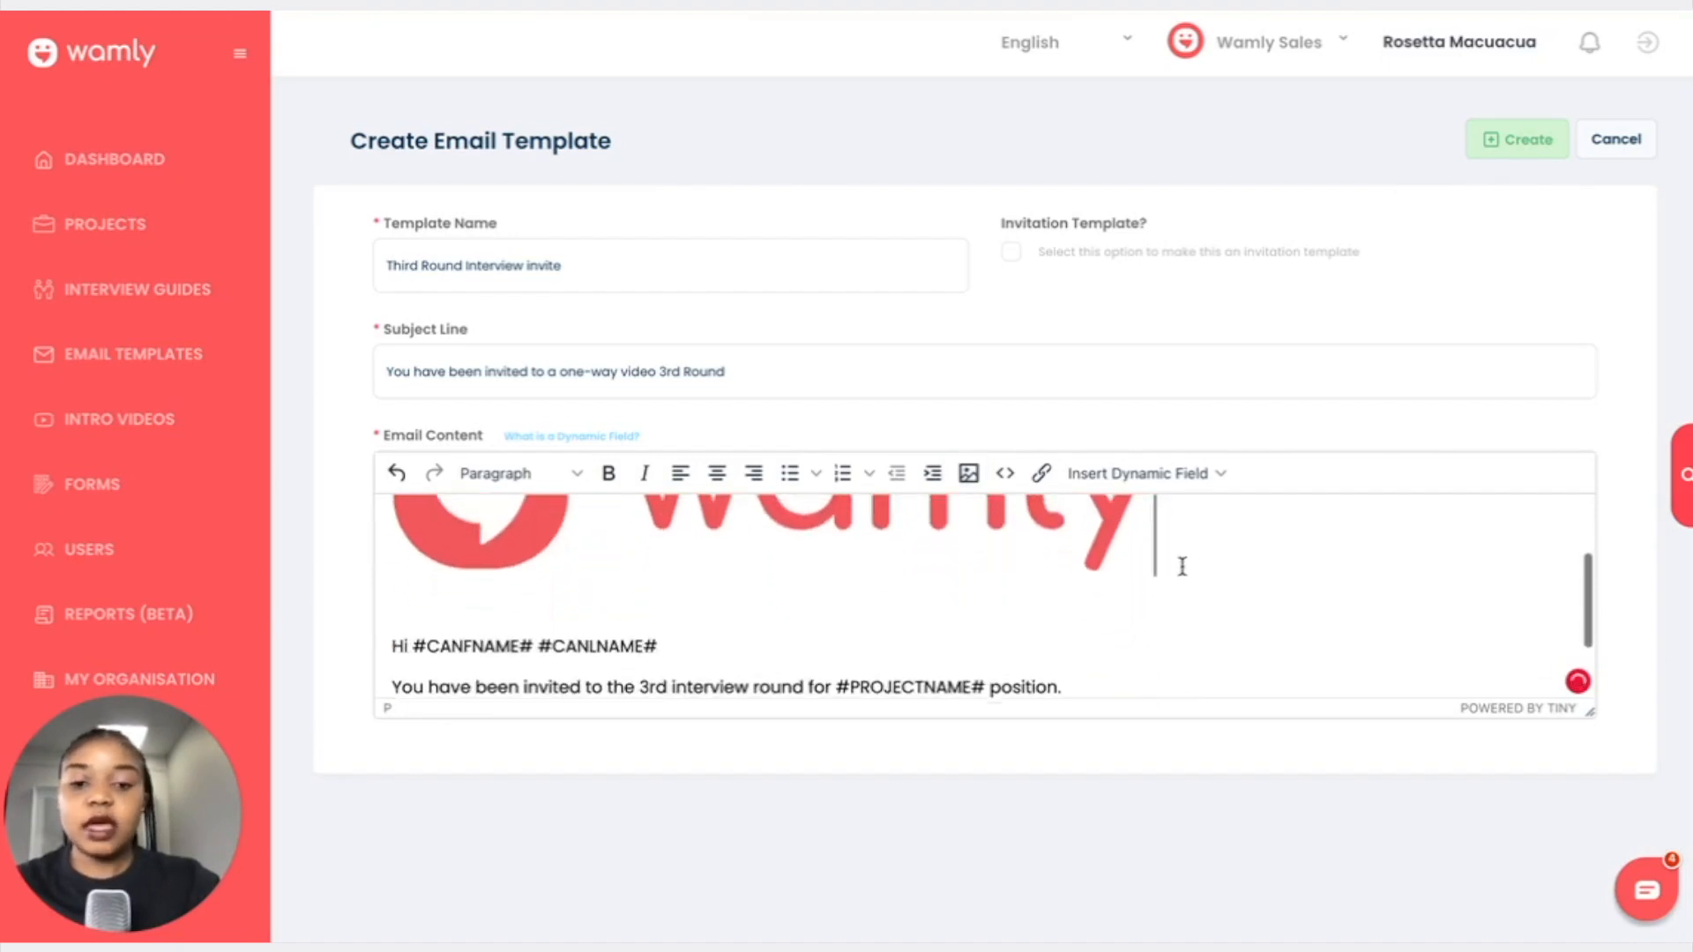
{"action": "scroll", "coordinate": [1183, 567], "scroll_direction": "up", "scroll_amount": 2}
{"action": "scroll", "coordinate": [1182, 566], "scroll_direction": "down", "scroll_amount": 2}
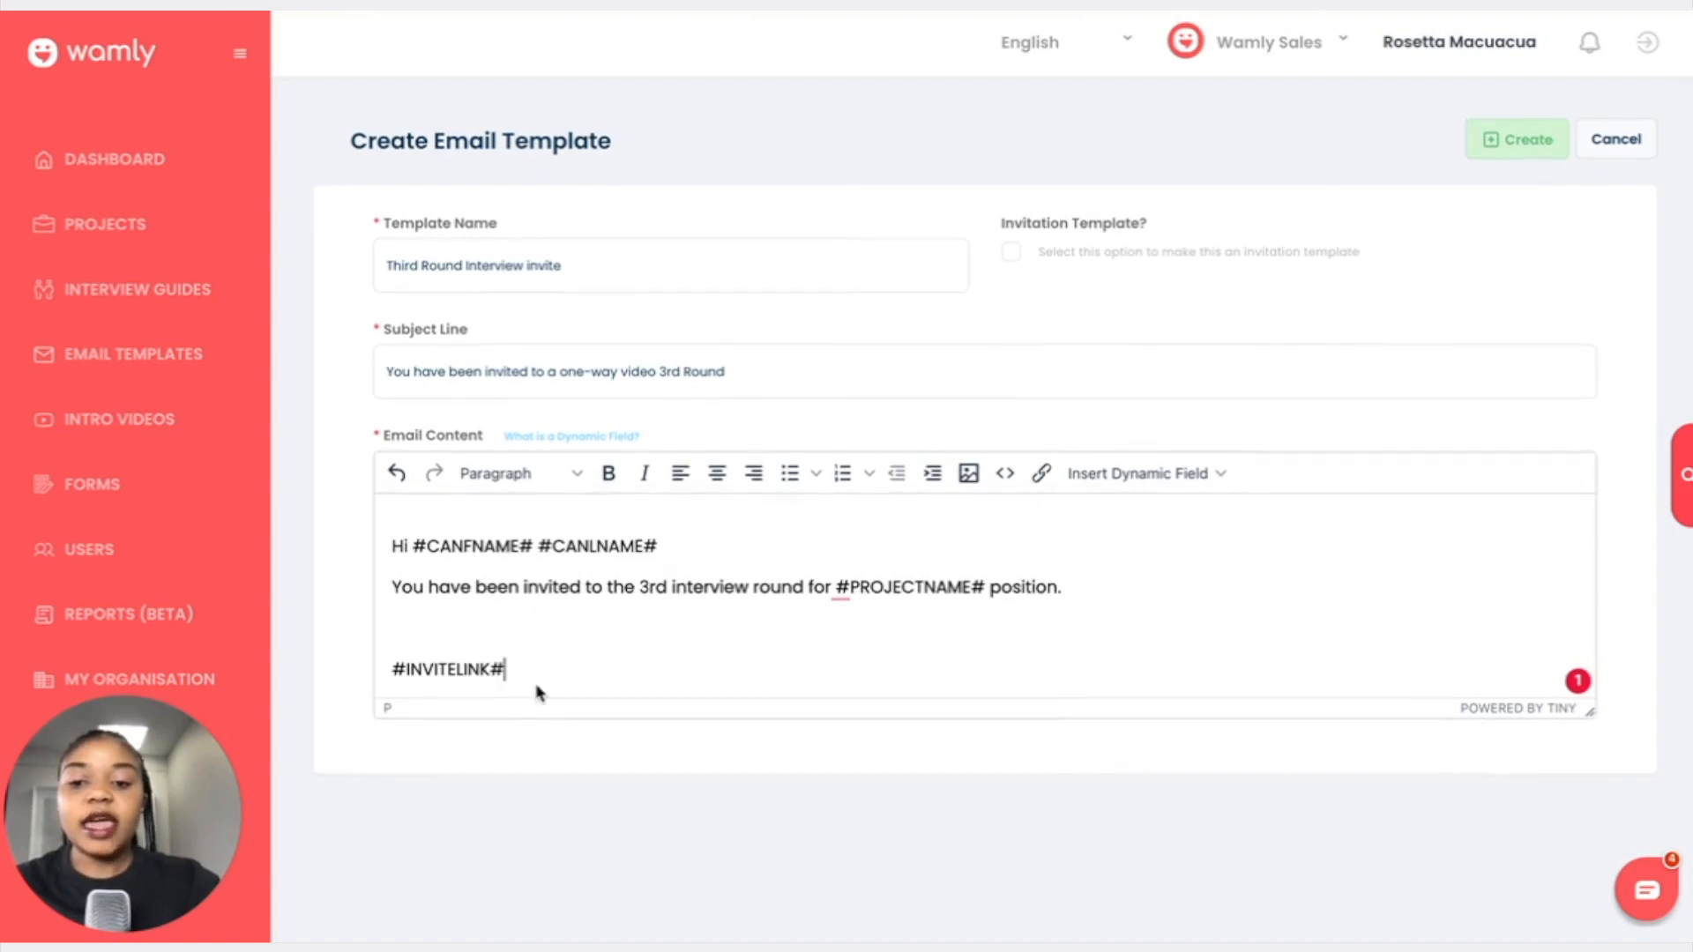
{"action": "key", "text": "Return"}
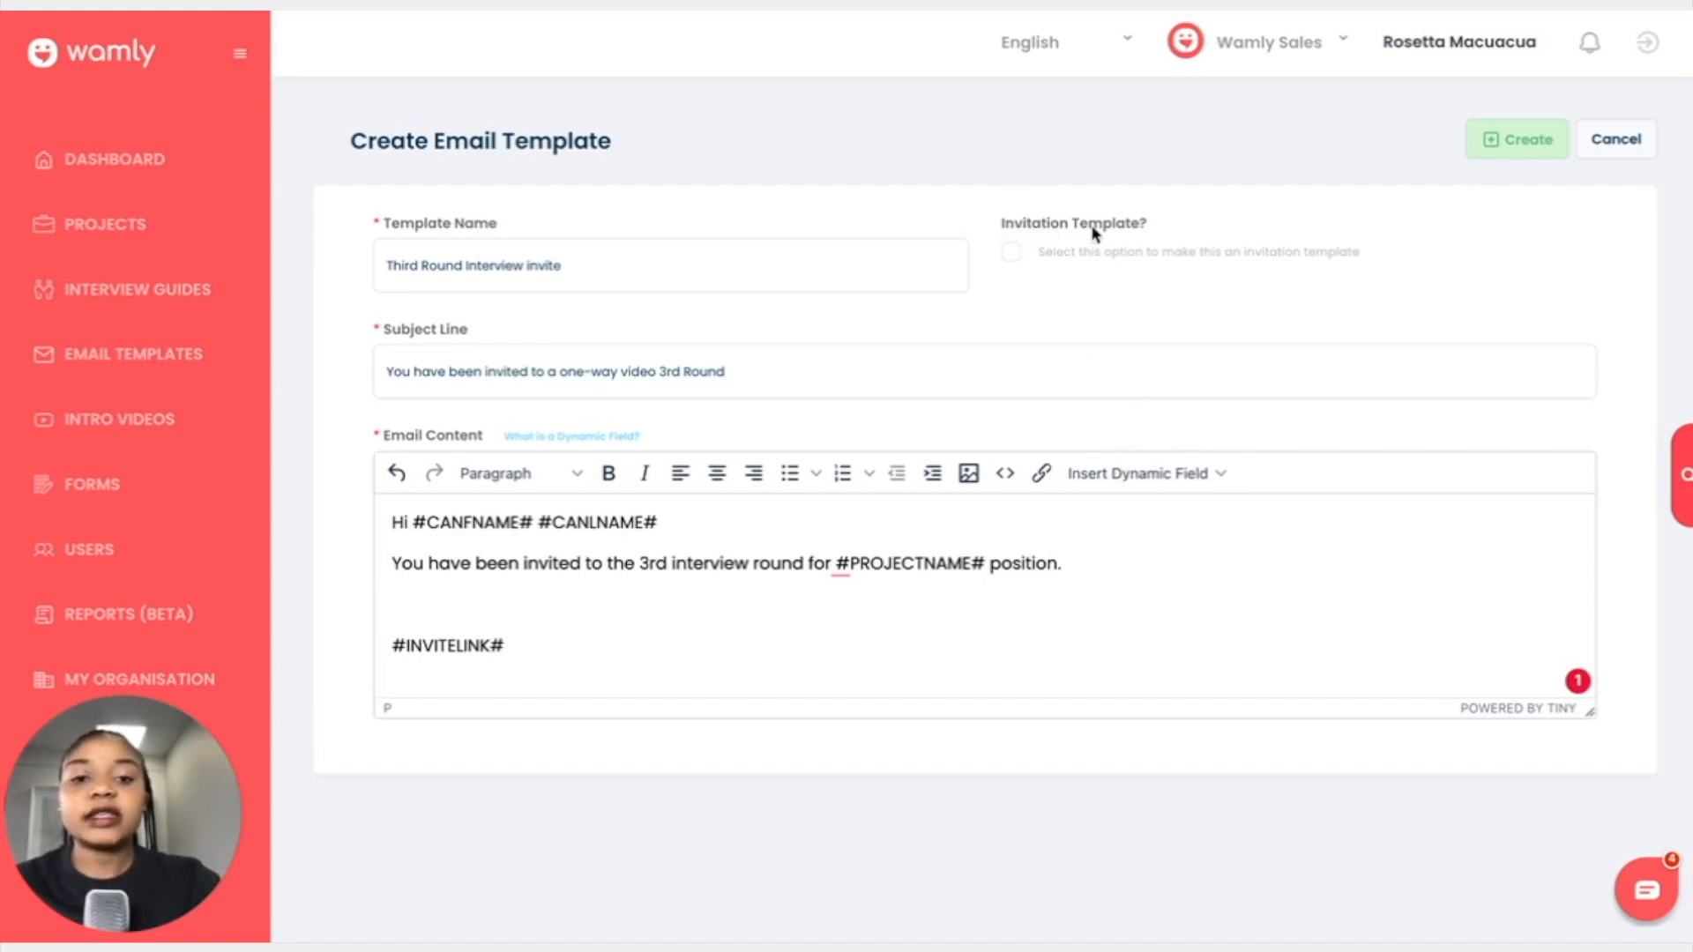
From the invitation template option, open the suggested email layout and examine the default invitation template's wording and technical requirements.
{"action": "left_click", "coordinate": [1013, 254]}
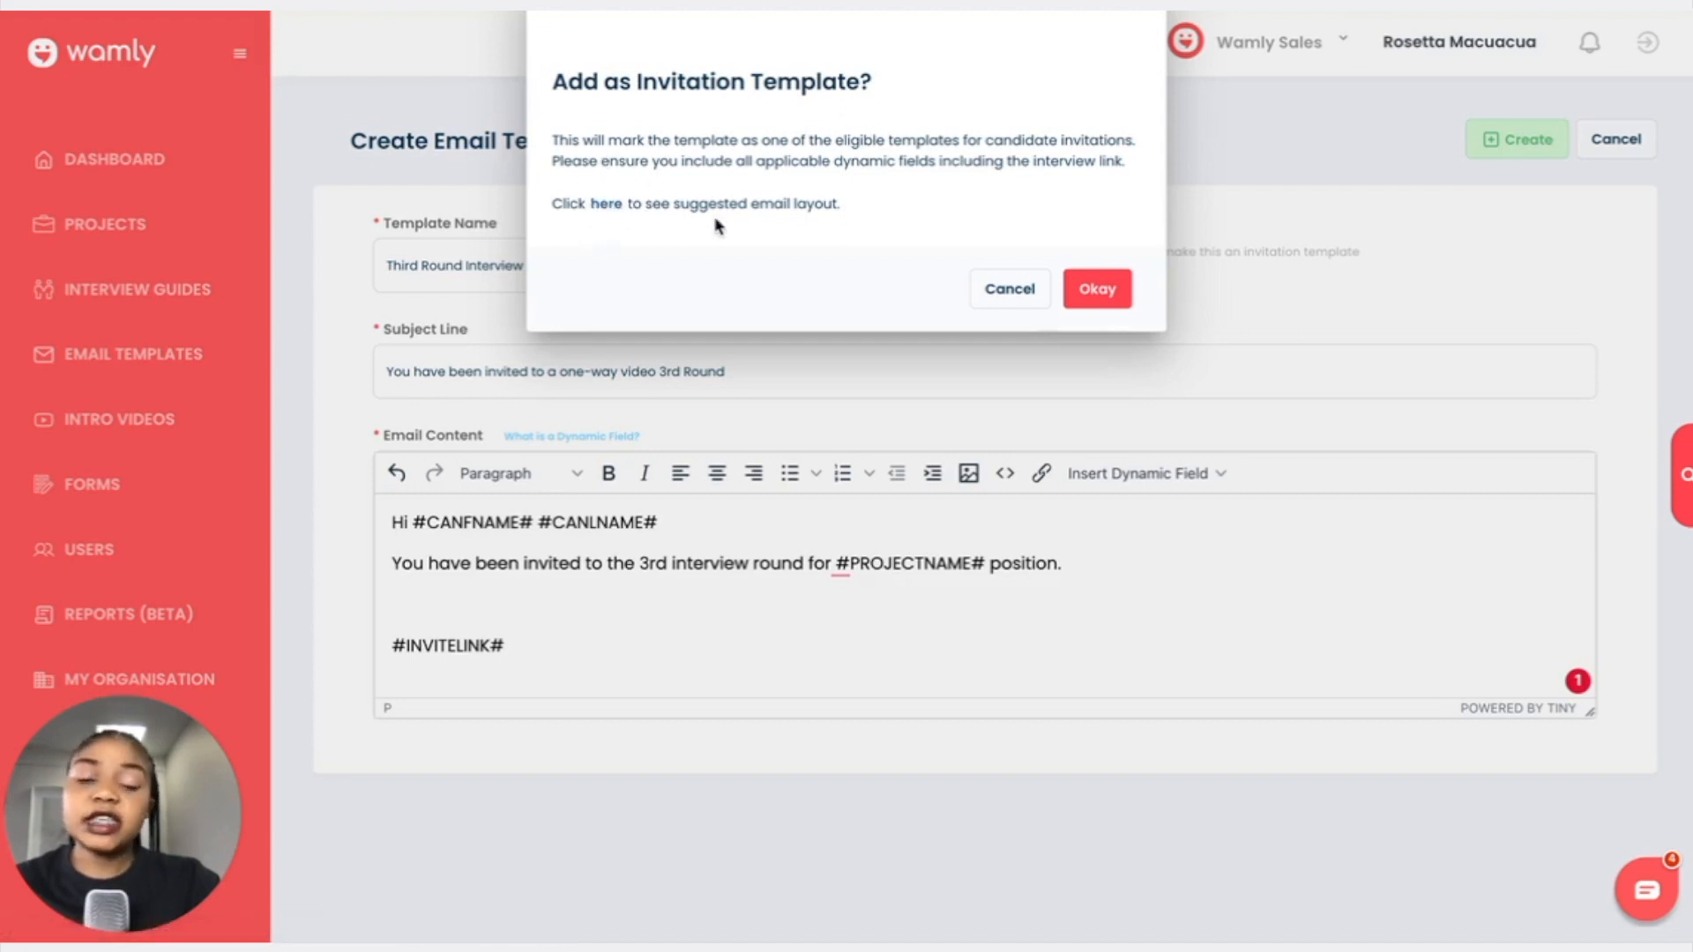
{"action": "left_click", "coordinate": [610, 206]}
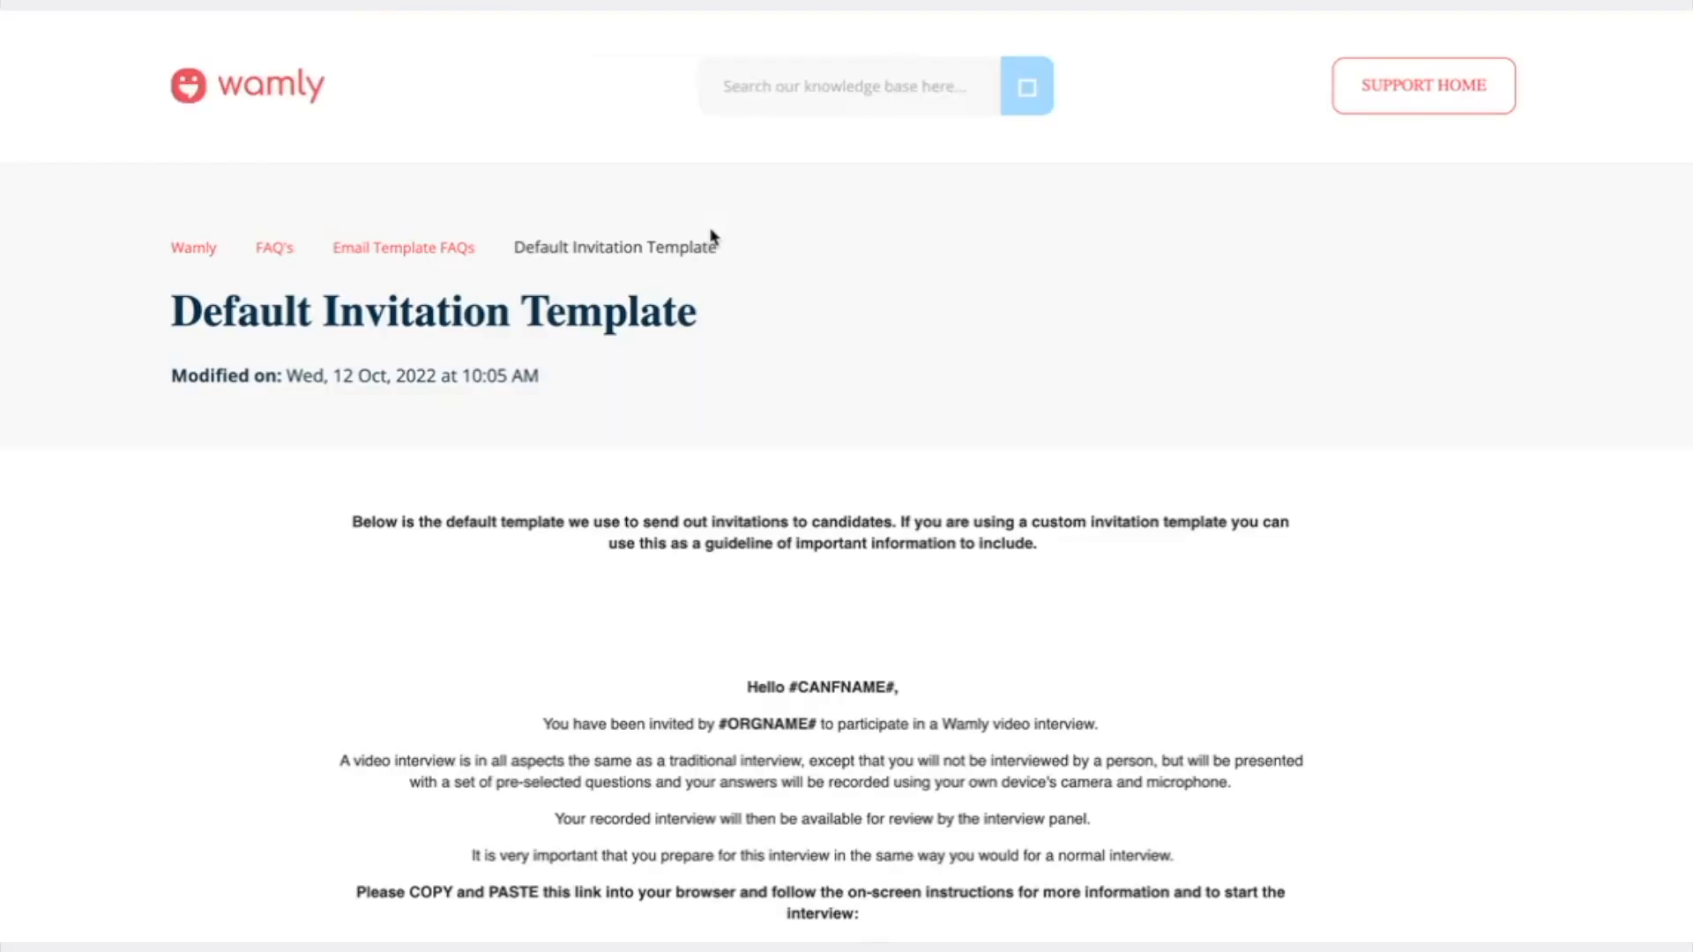
{"action": "scroll", "coordinate": [806, 727], "scroll_direction": "down", "scroll_amount": 3}
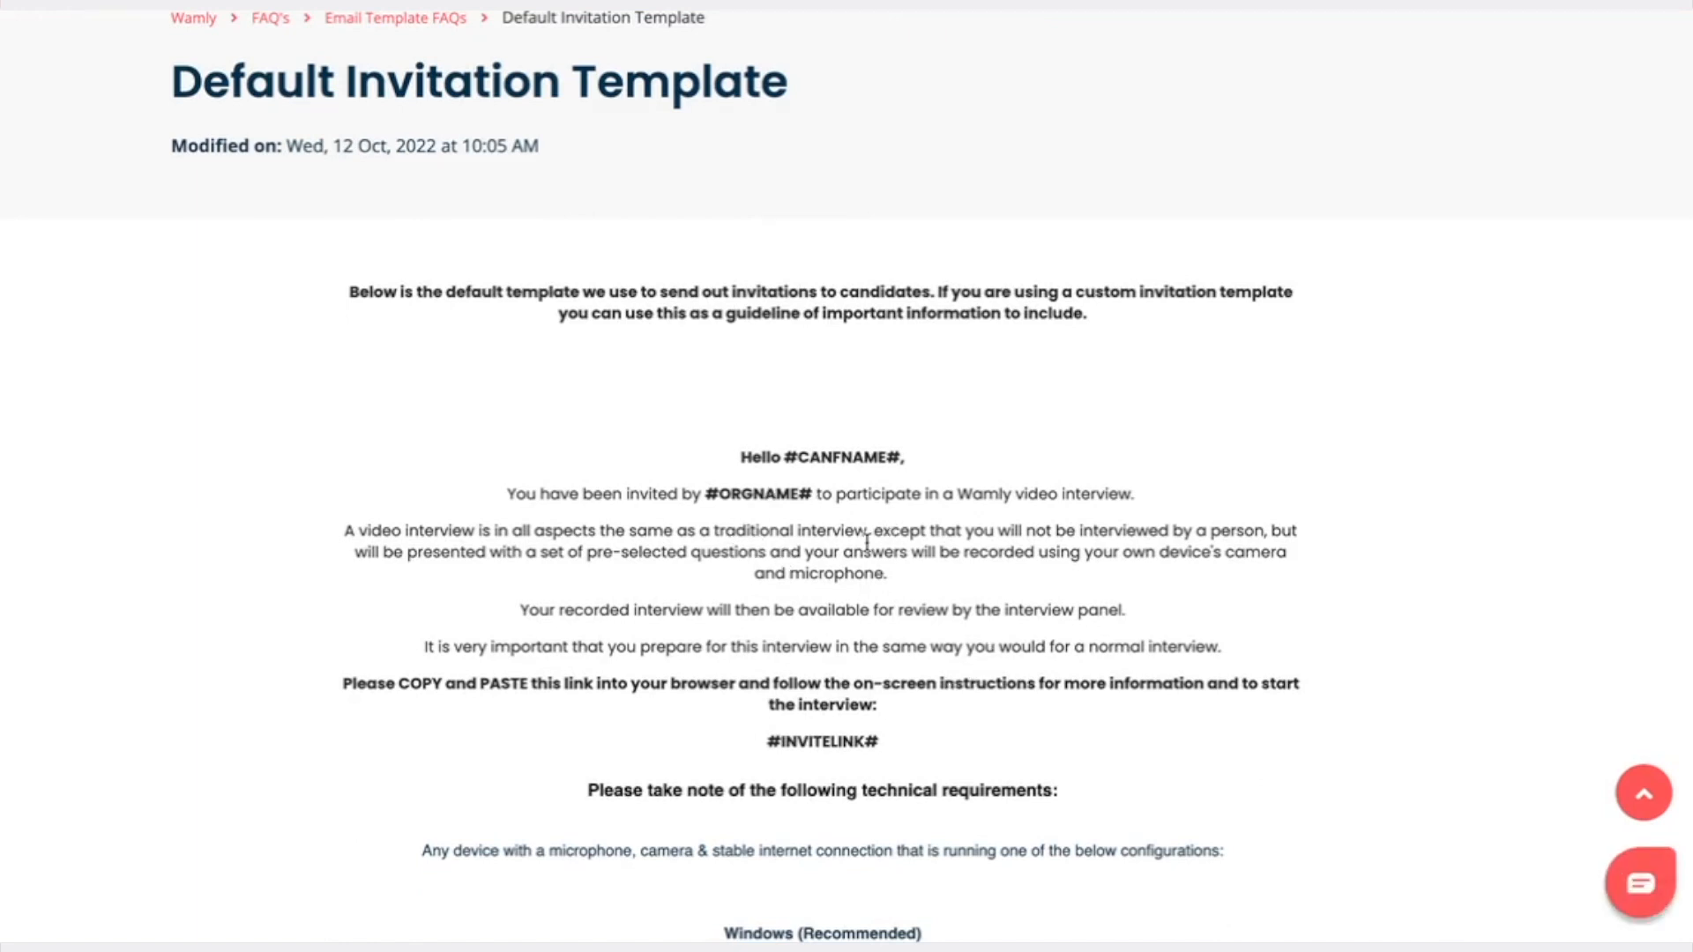
{"action": "left_click_drag", "start_coordinate": [739, 452], "coordinate": [970, 765]}
{"action": "left_click", "coordinate": [940, 610]}
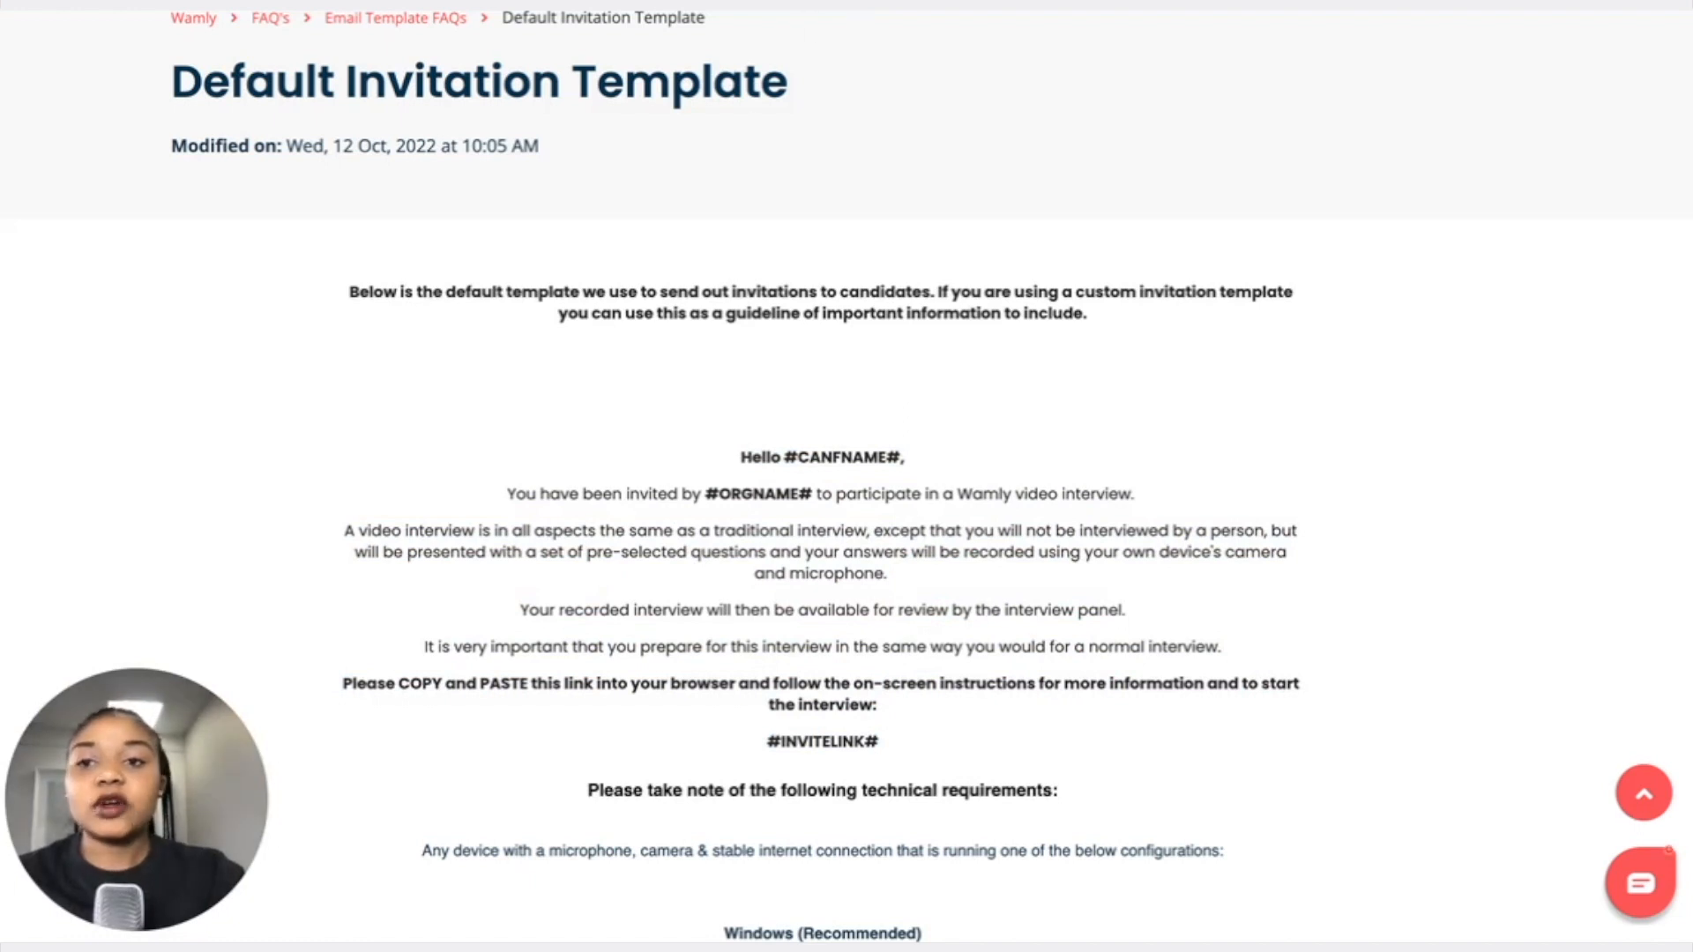
{"action": "scroll", "coordinate": [867, 604], "scroll_direction": "down", "scroll_amount": 5}
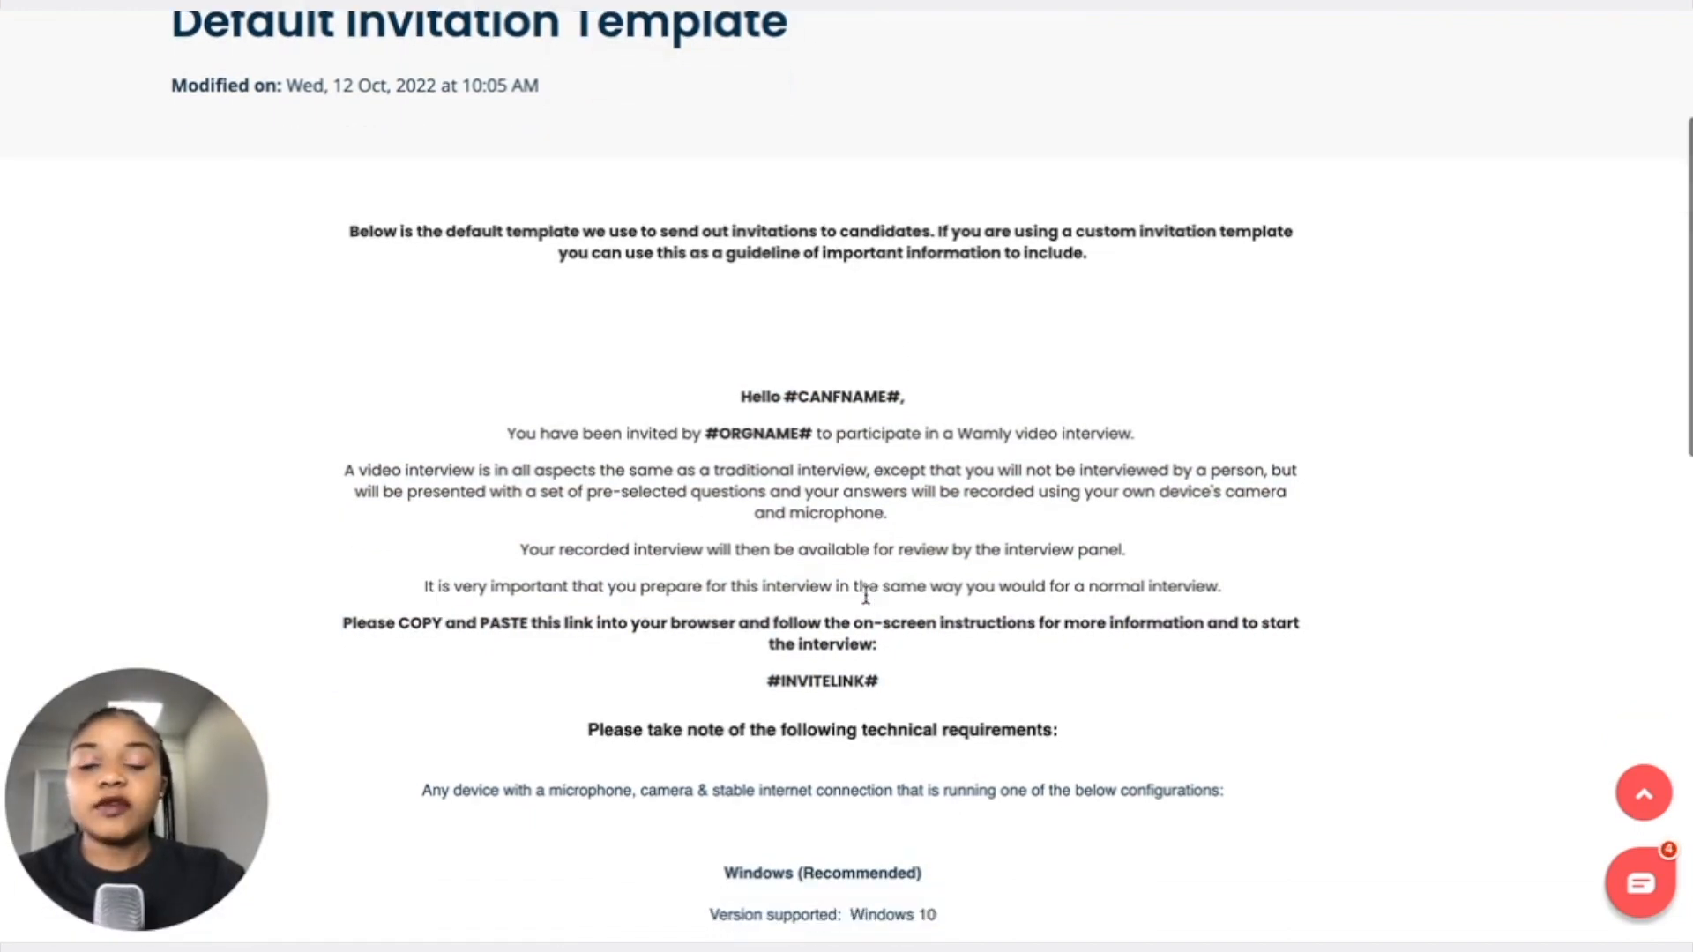
{"action": "scroll", "coordinate": [866, 603], "scroll_direction": "down", "scroll_amount": 6}
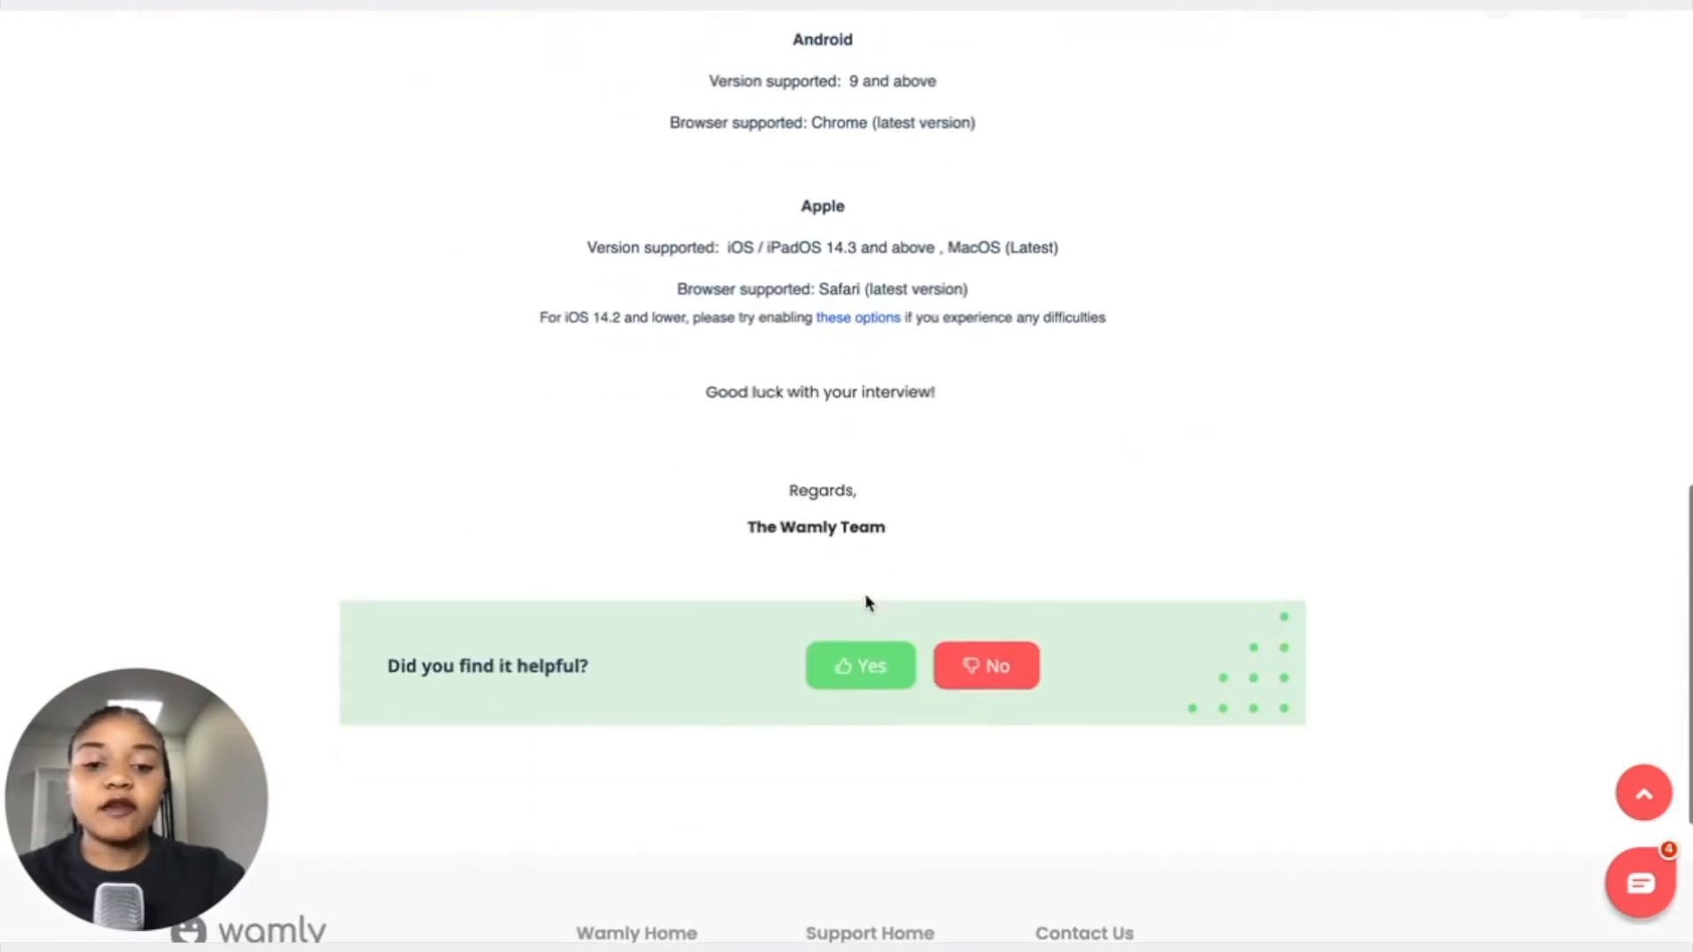
{"action": "scroll", "coordinate": [867, 603], "scroll_direction": "up", "scroll_amount": 15}
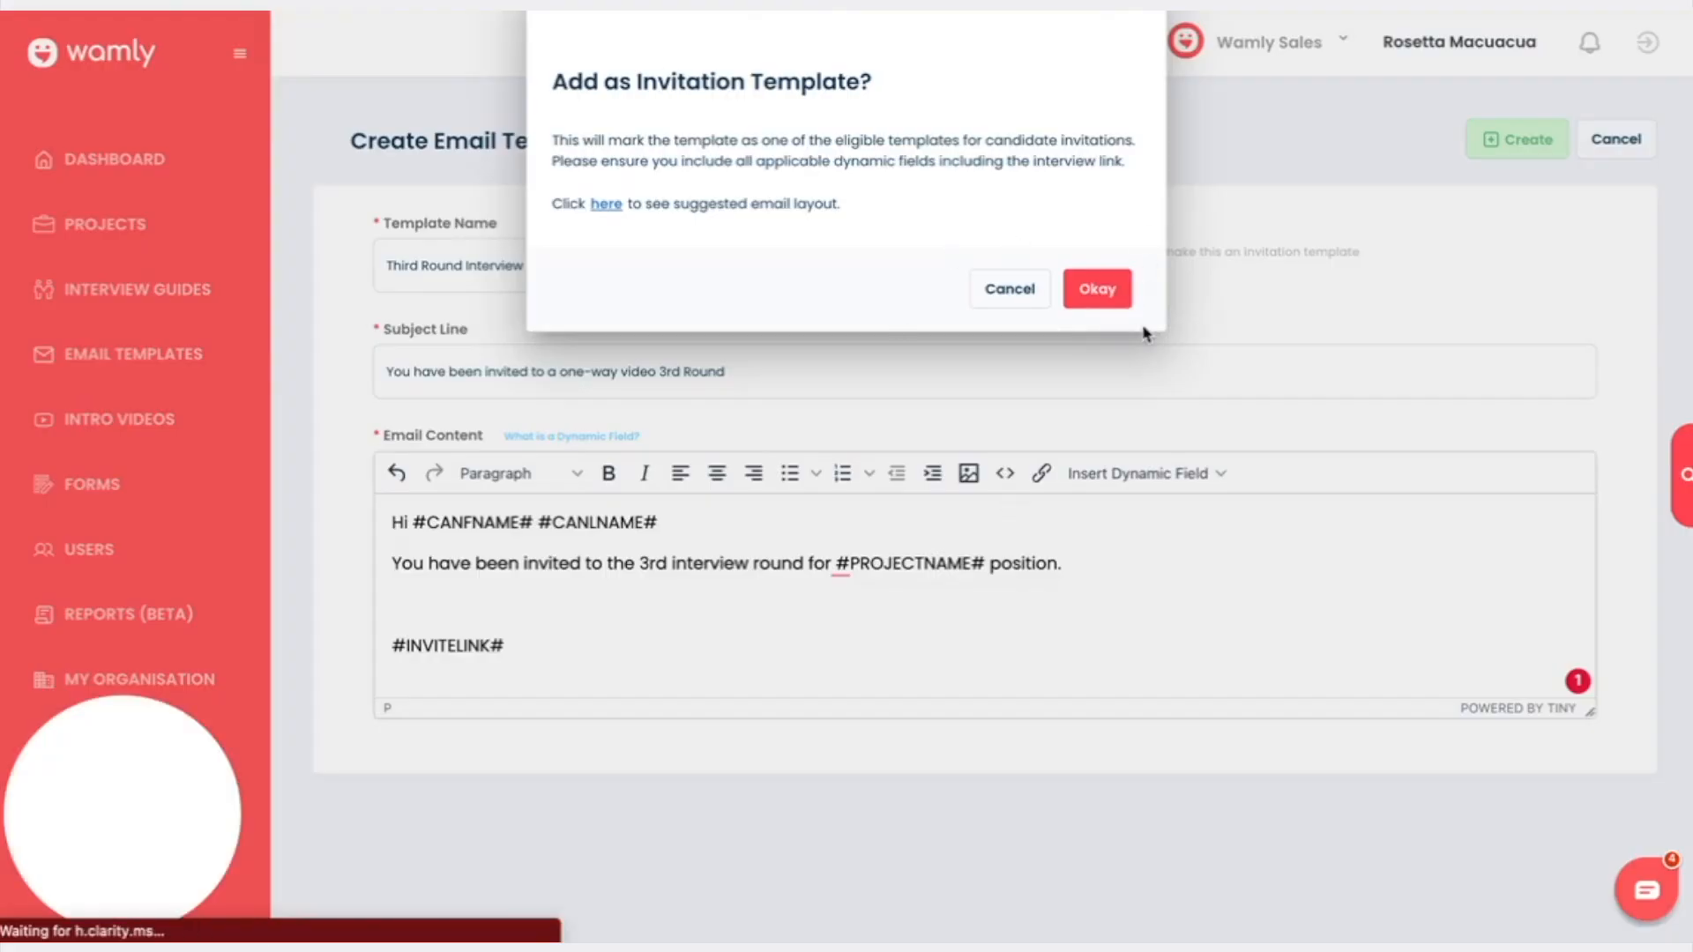
Confirm marking the template as an invitation template and create it.
{"action": "left_click", "coordinate": [1100, 291]}
{"action": "left_click", "coordinate": [1552, 141]}
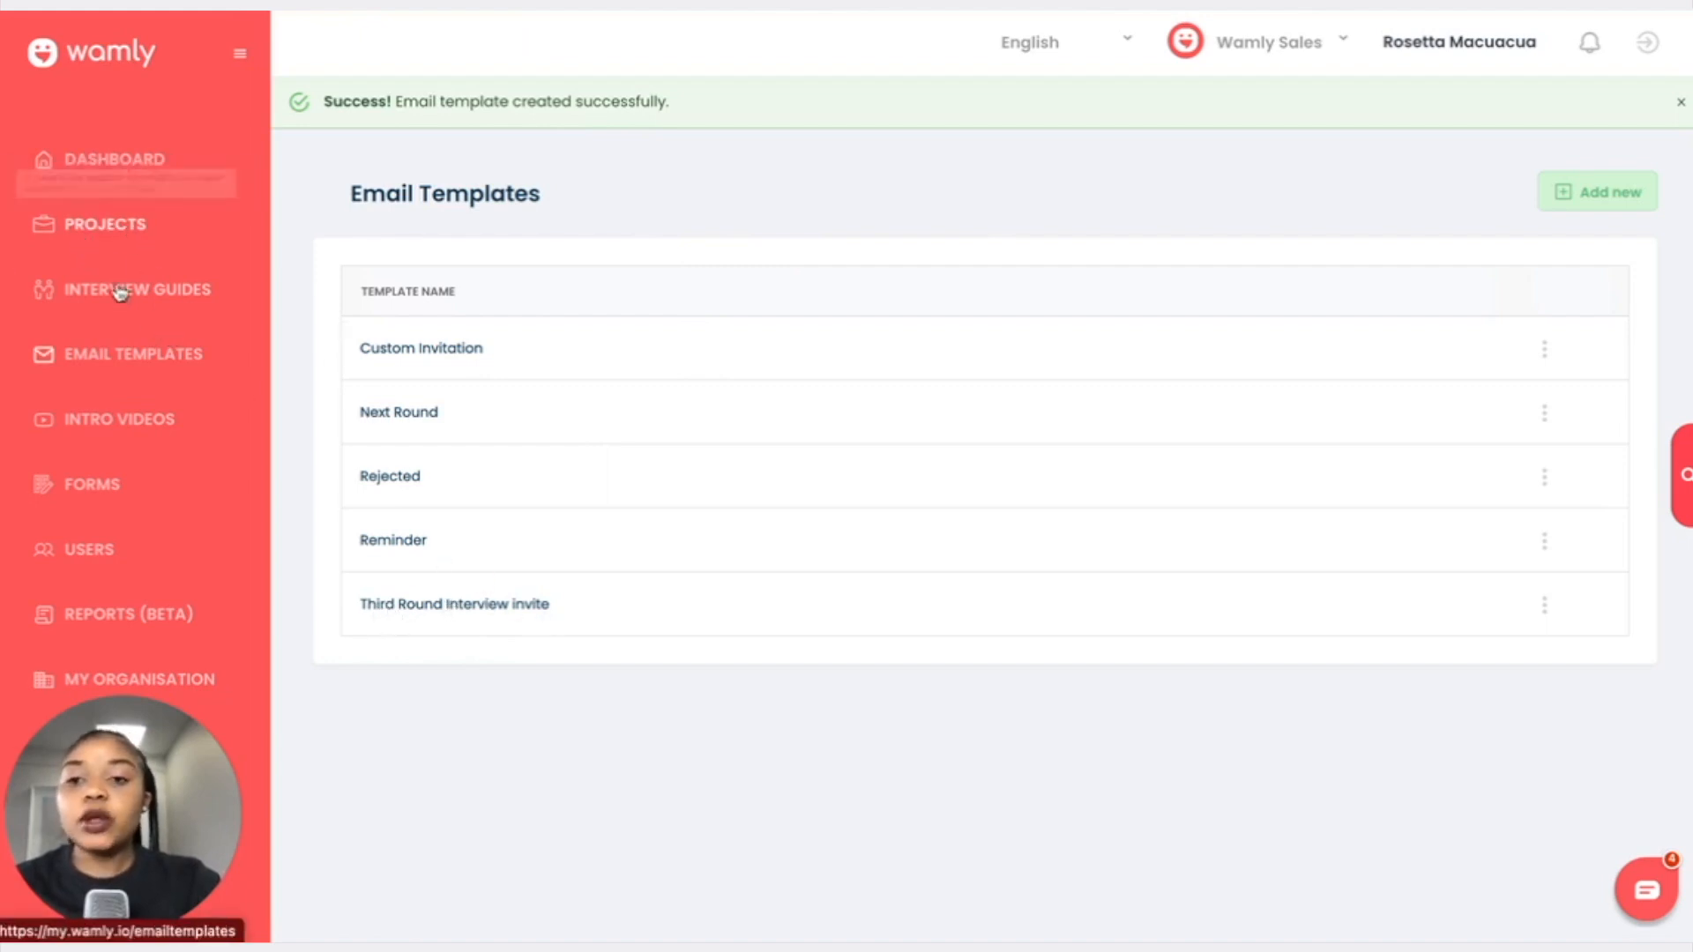
In the Sales Manager - Feb 22 project settings, set the candidate invitation email template to Third Round Interview invite, and switch it to Custom Invitation.
{"action": "left_click", "coordinate": [105, 226]}
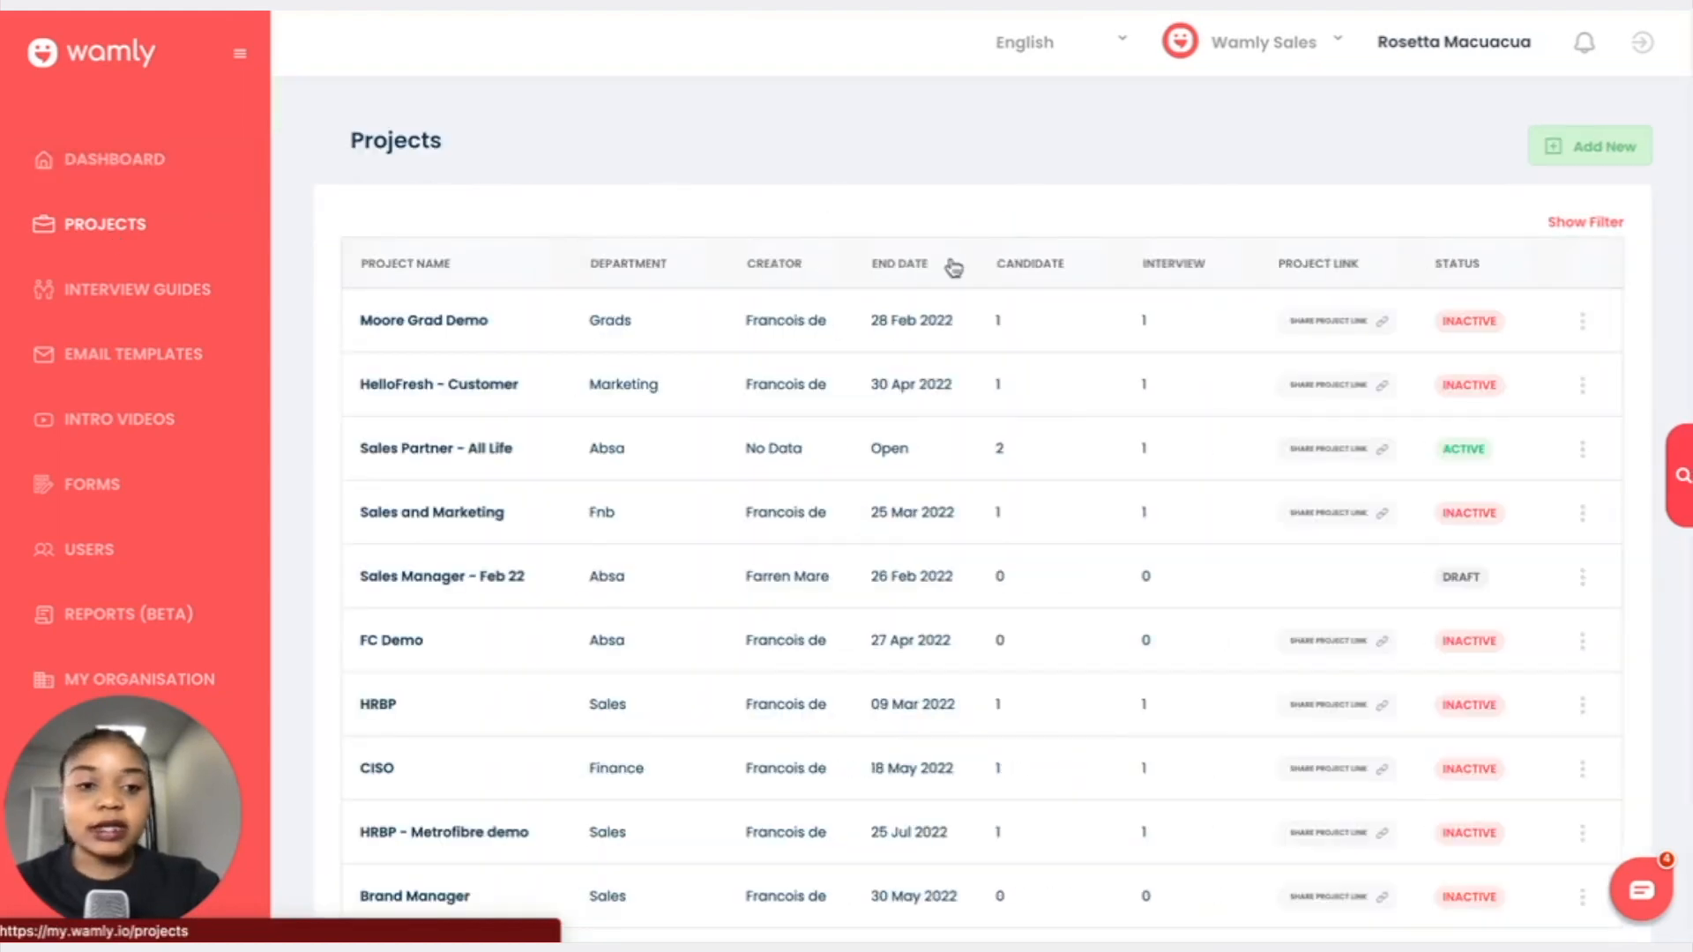
{"action": "left_click", "coordinate": [495, 582]}
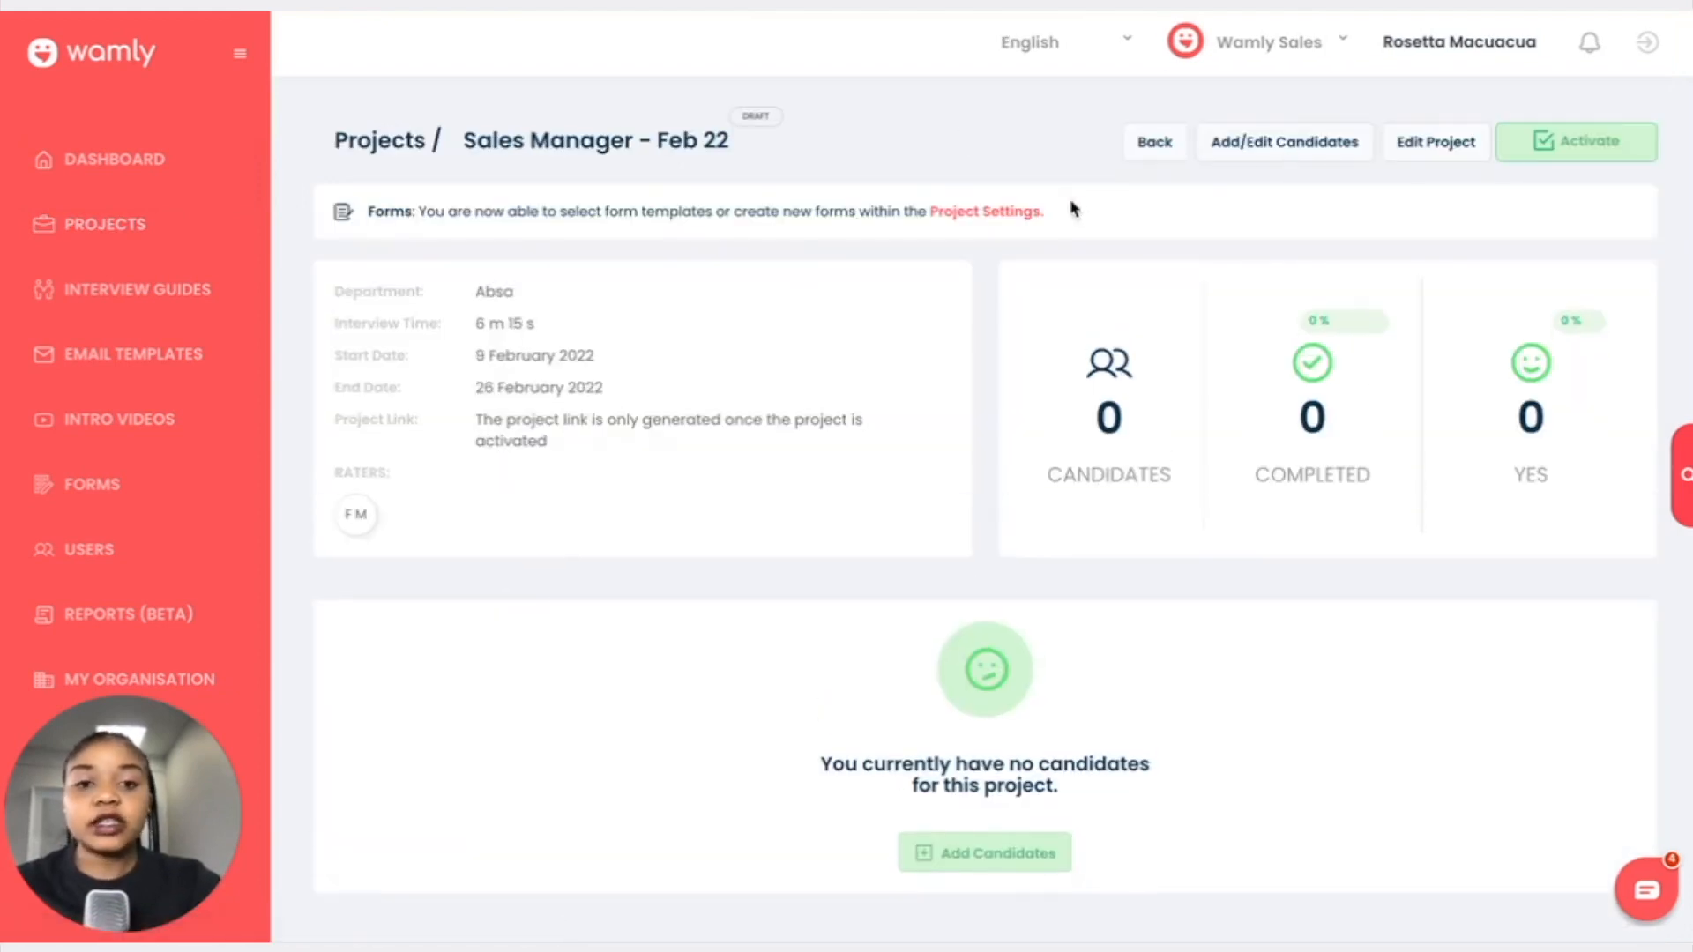
{"action": "left_click", "coordinate": [1020, 213]}
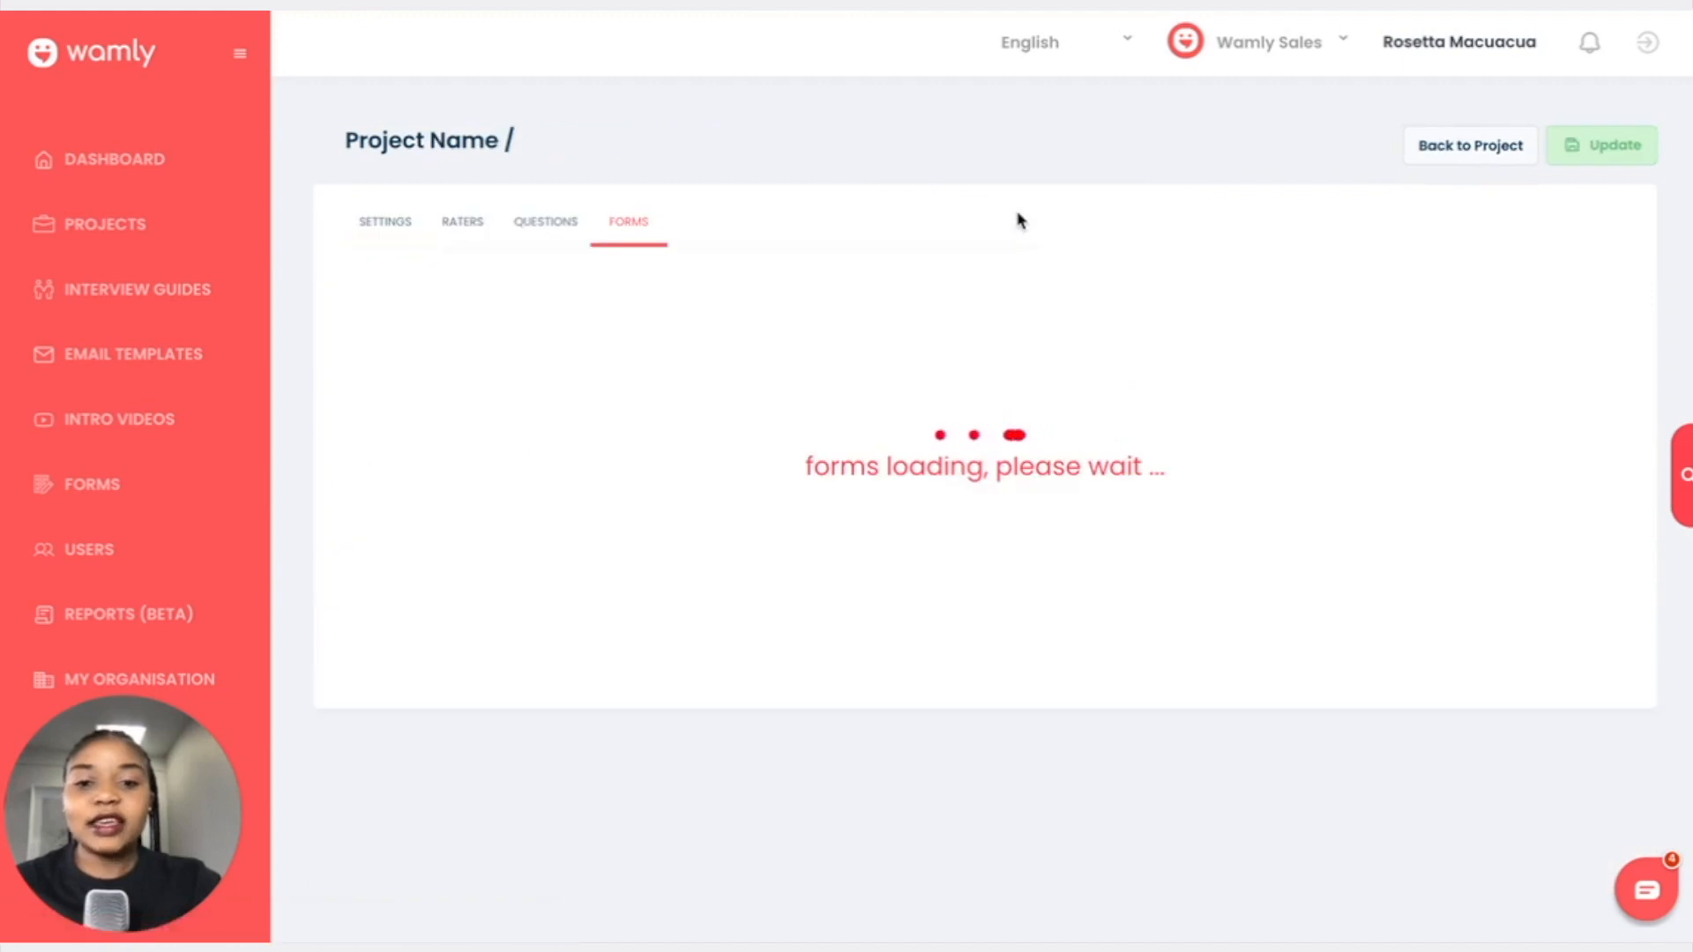
{"action": "left_click", "coordinate": [397, 226]}
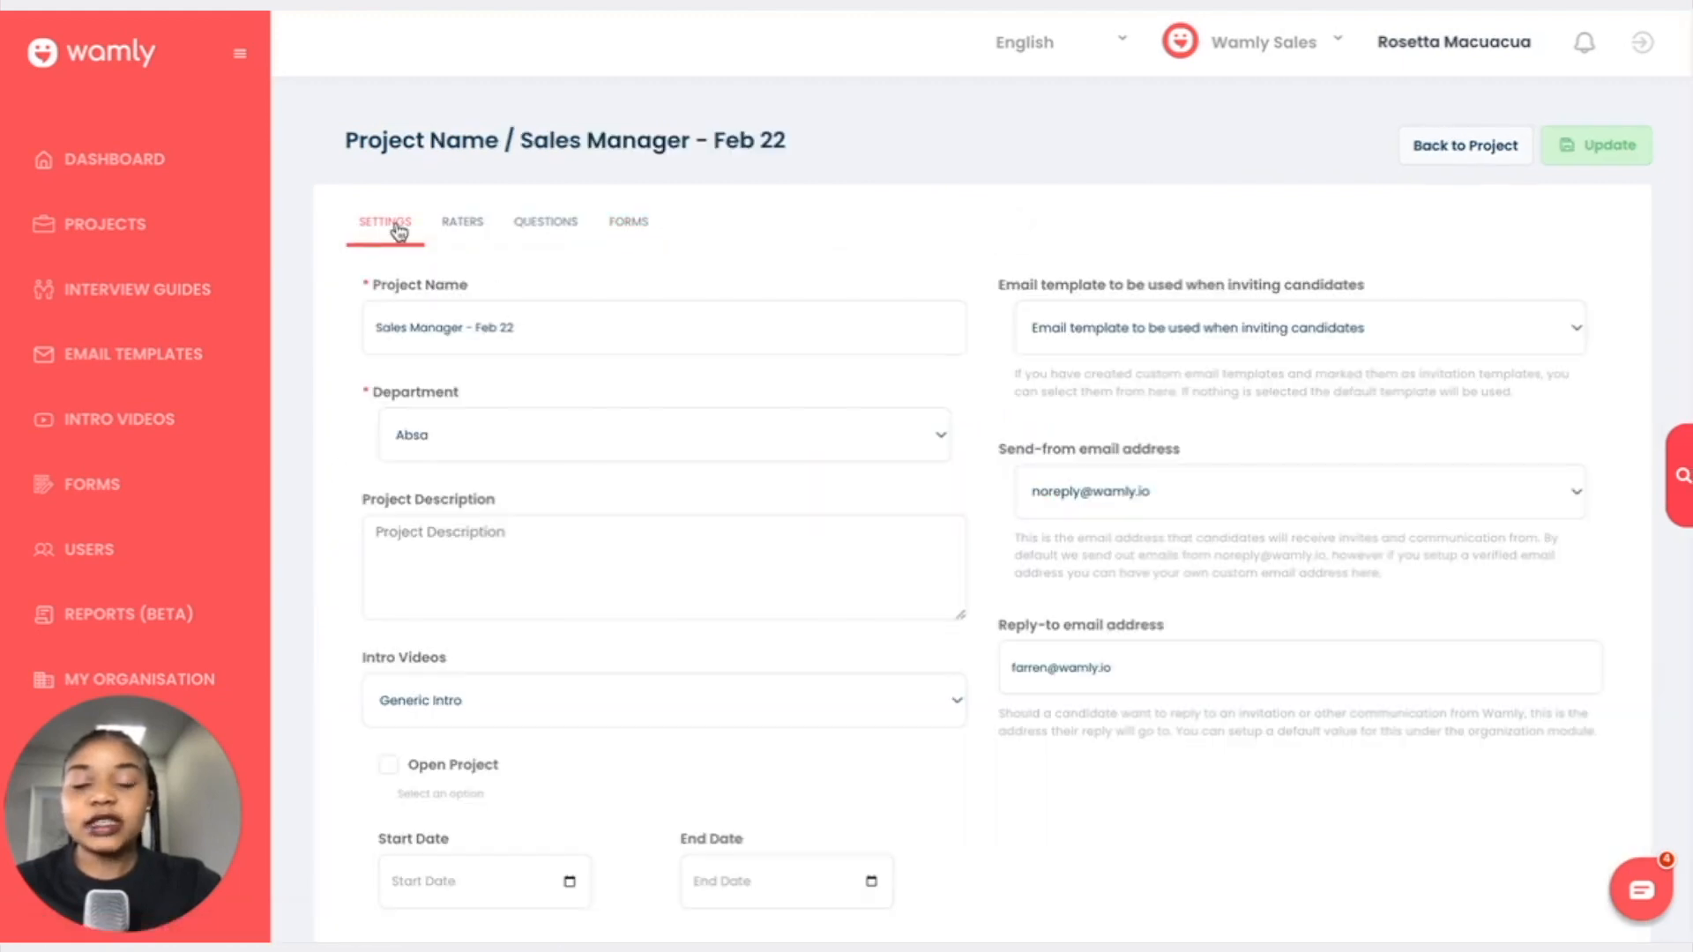
{"action": "scroll", "coordinate": [782, 608], "scroll_direction": "down", "scroll_amount": 1}
{"action": "left_click", "coordinate": [1253, 300]}
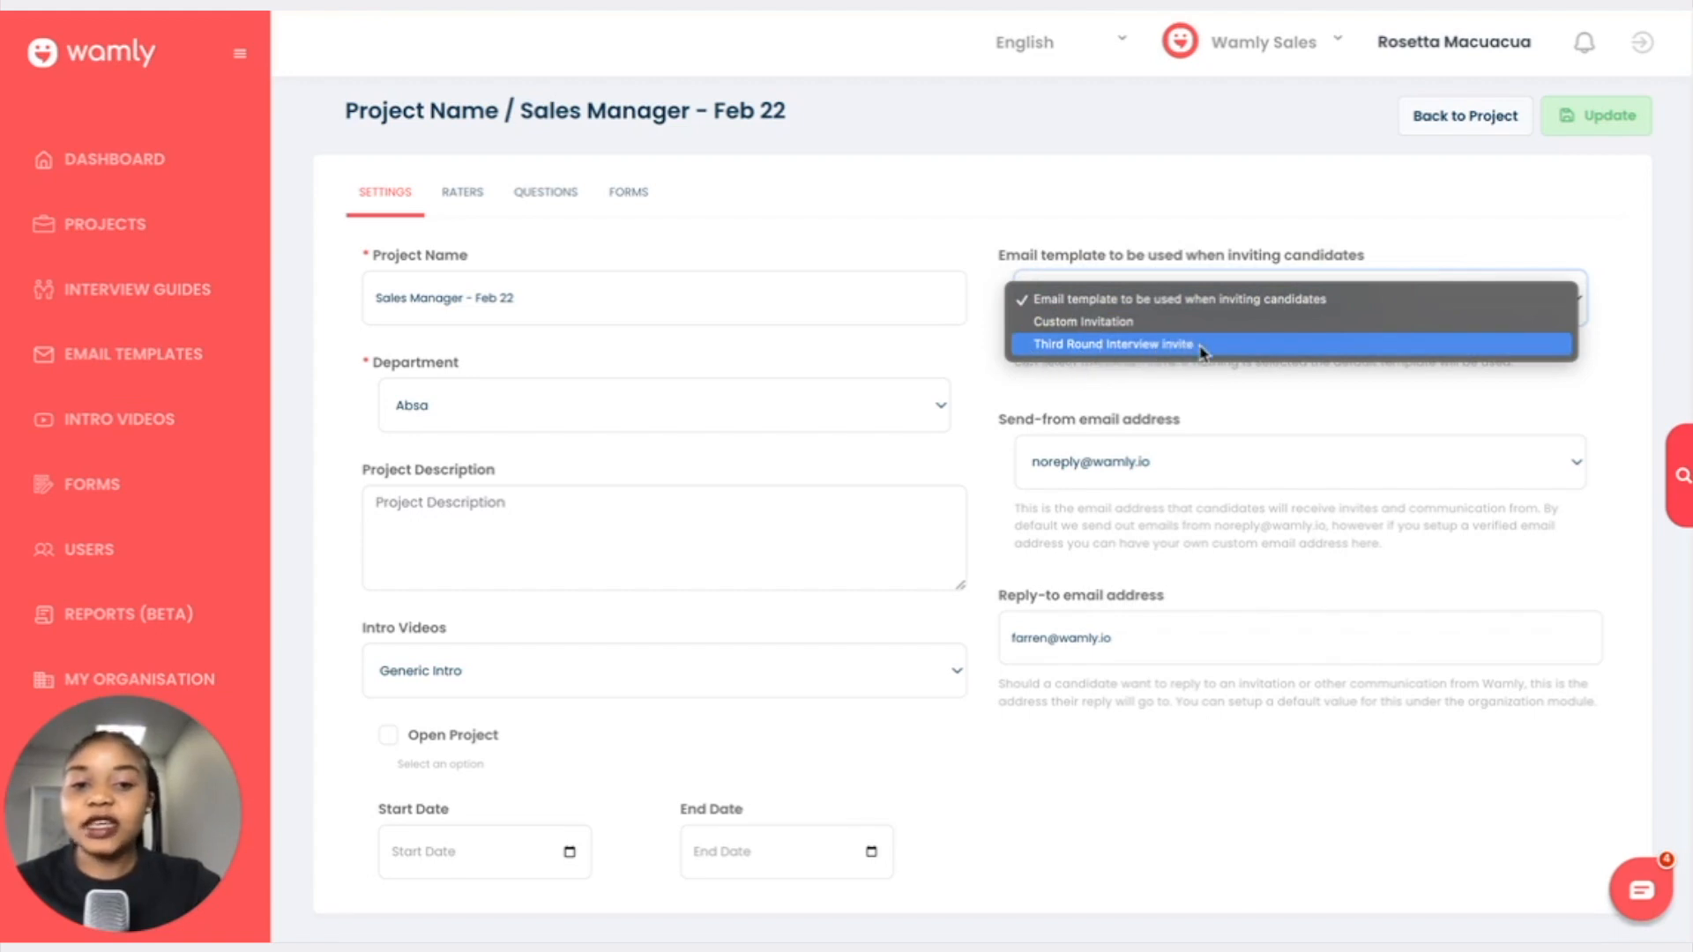
{"action": "left_click", "coordinate": [1089, 345]}
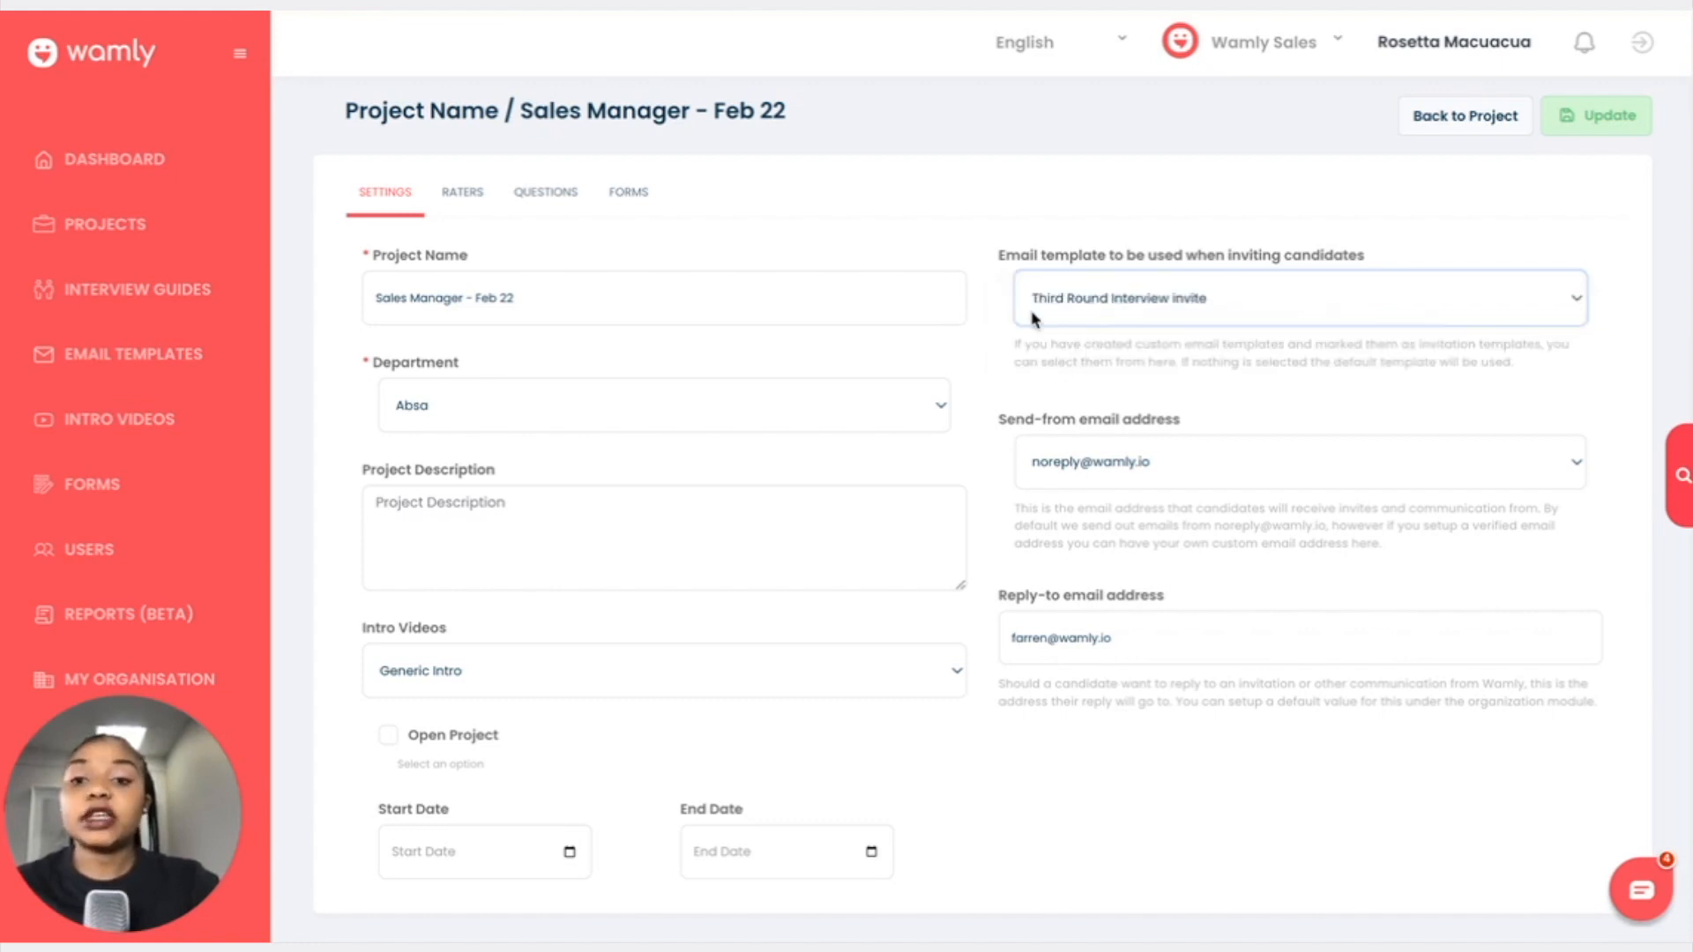
{"action": "left_click", "coordinate": [1092, 308]}
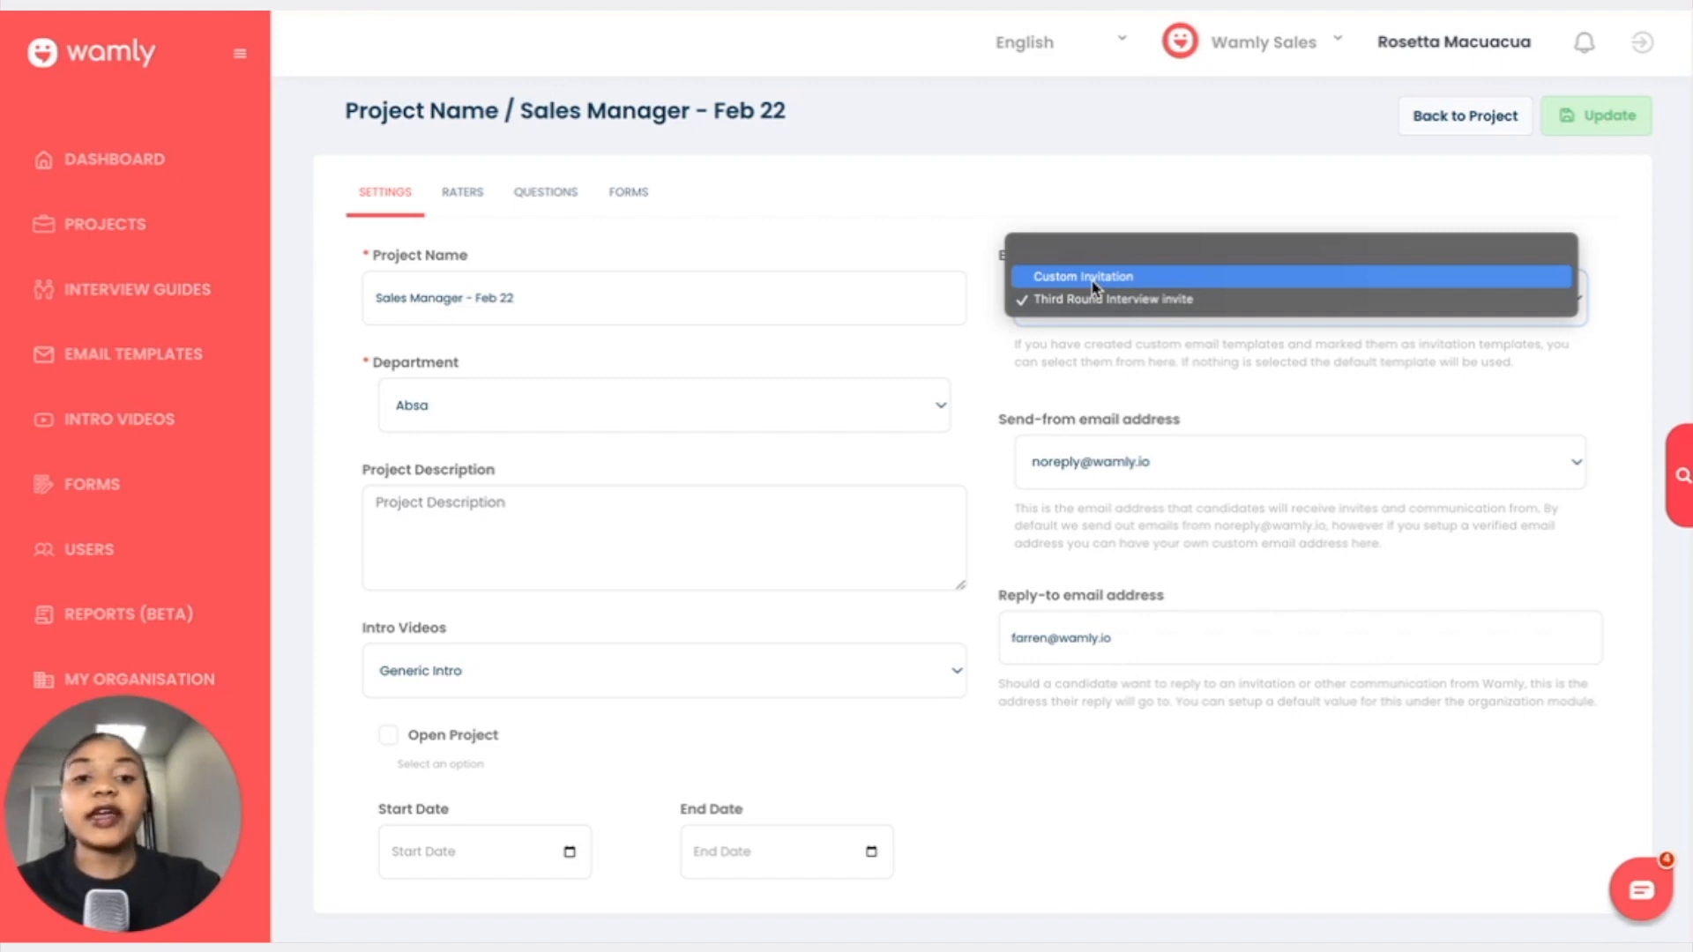
{"action": "left_click", "coordinate": [1093, 283]}
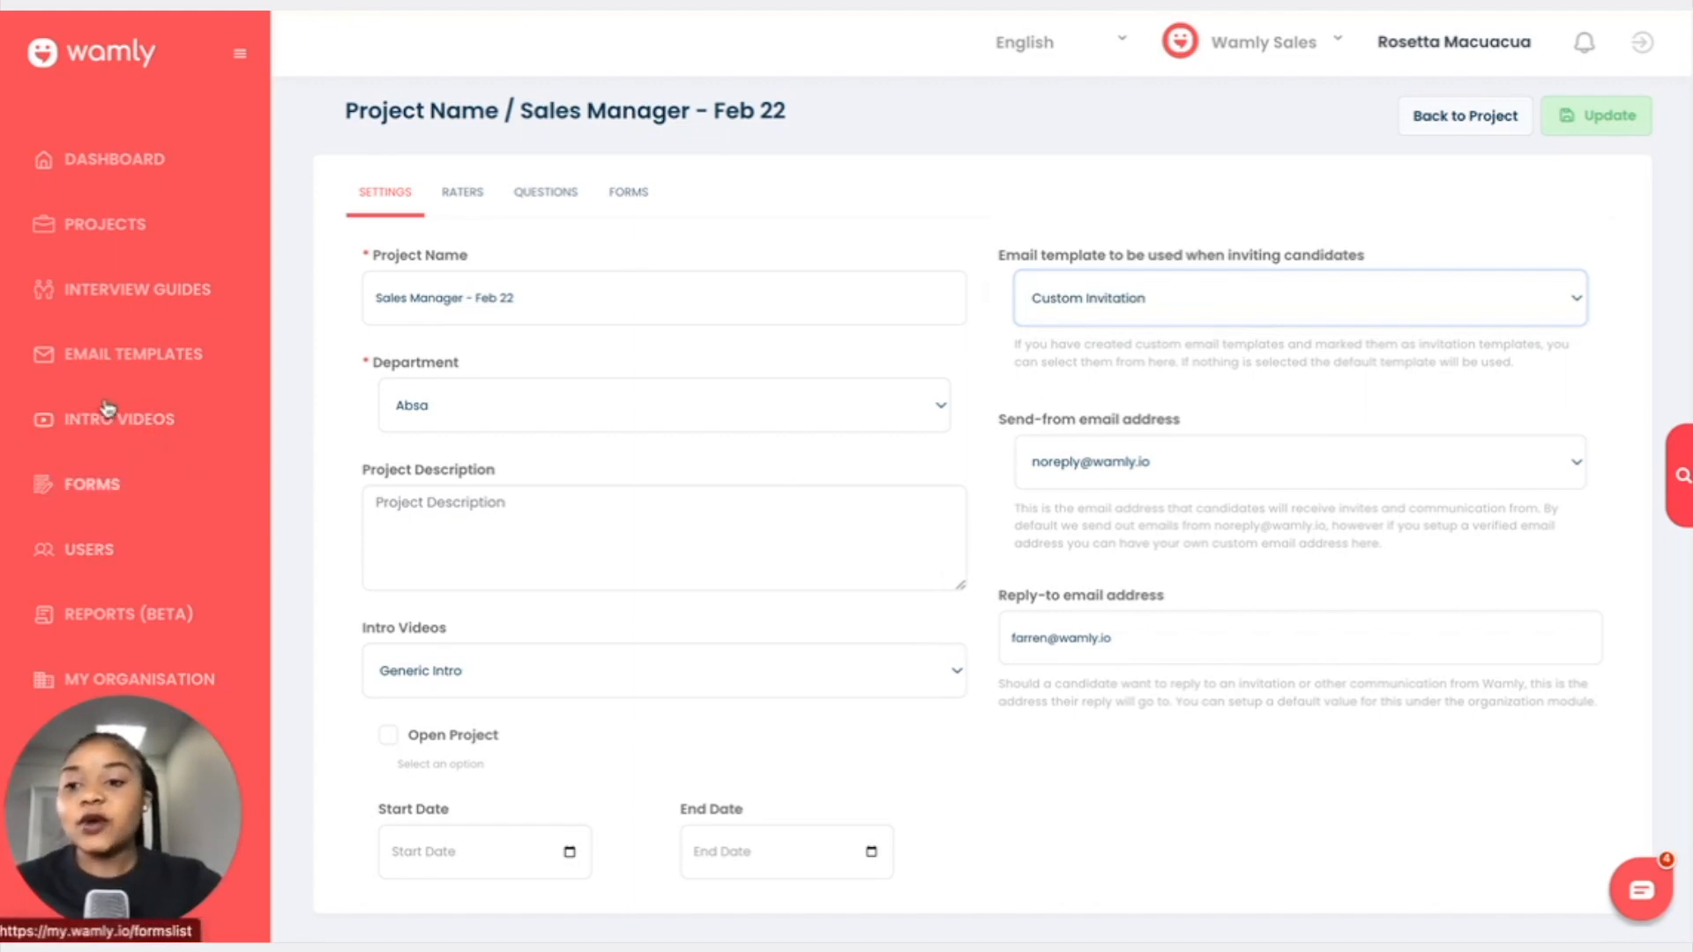
Open the Next Round email template for editing and examine its banner placeholder and body text.
{"action": "left_click", "coordinate": [118, 358]}
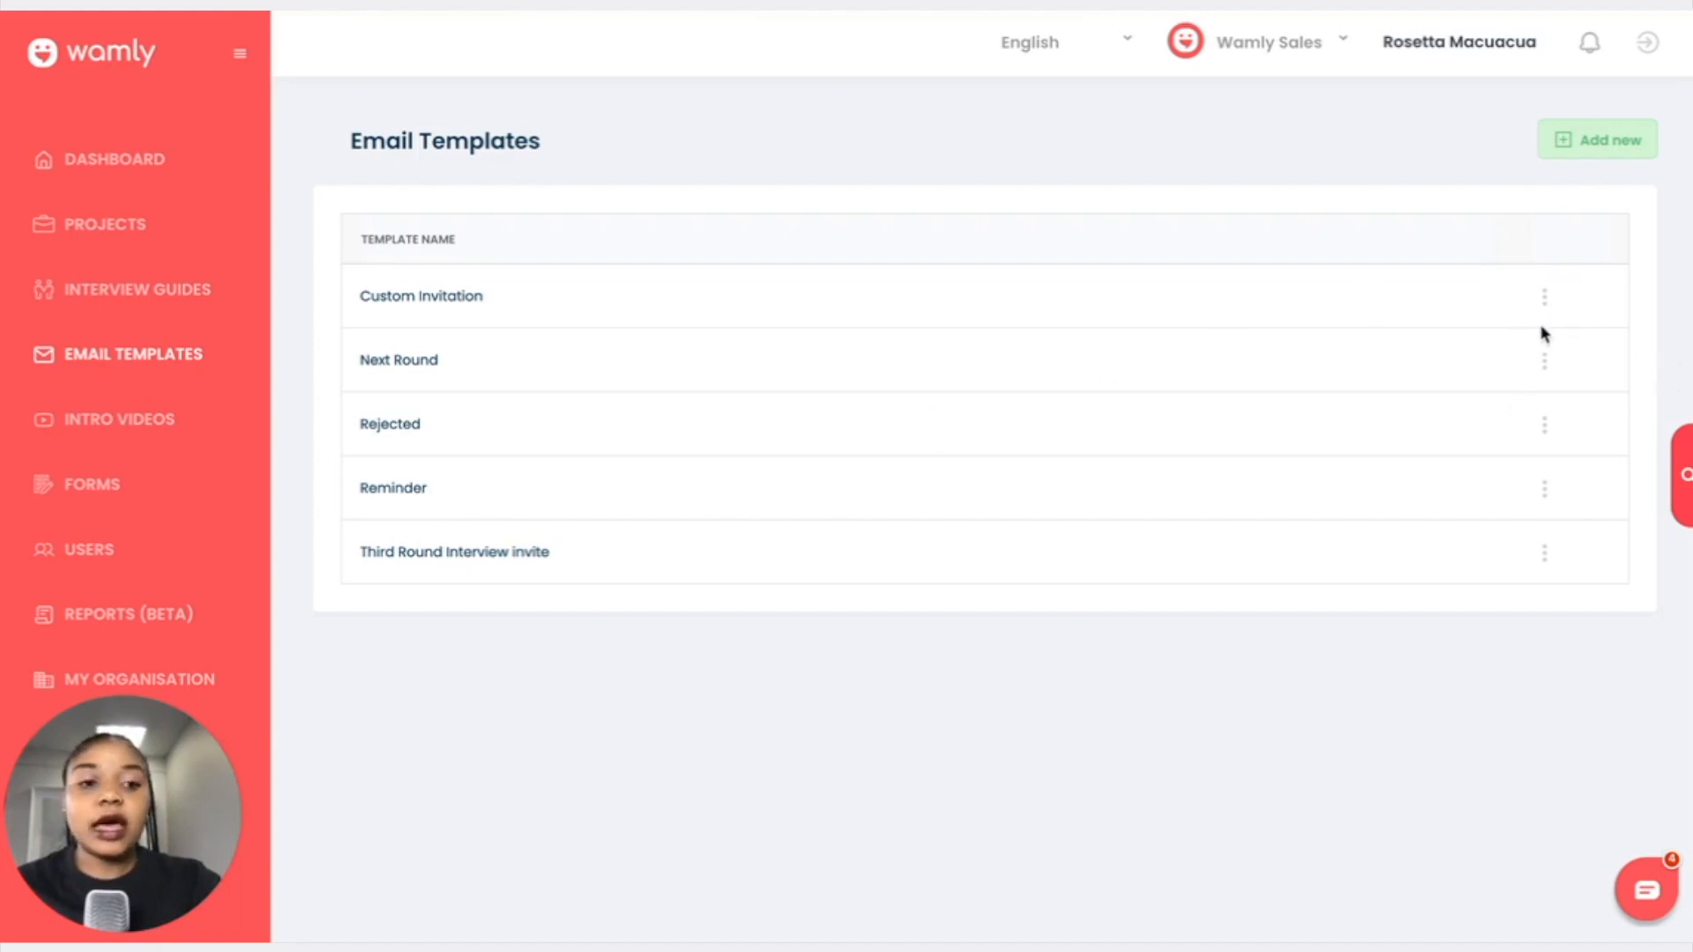
{"action": "left_click", "coordinate": [1545, 365]}
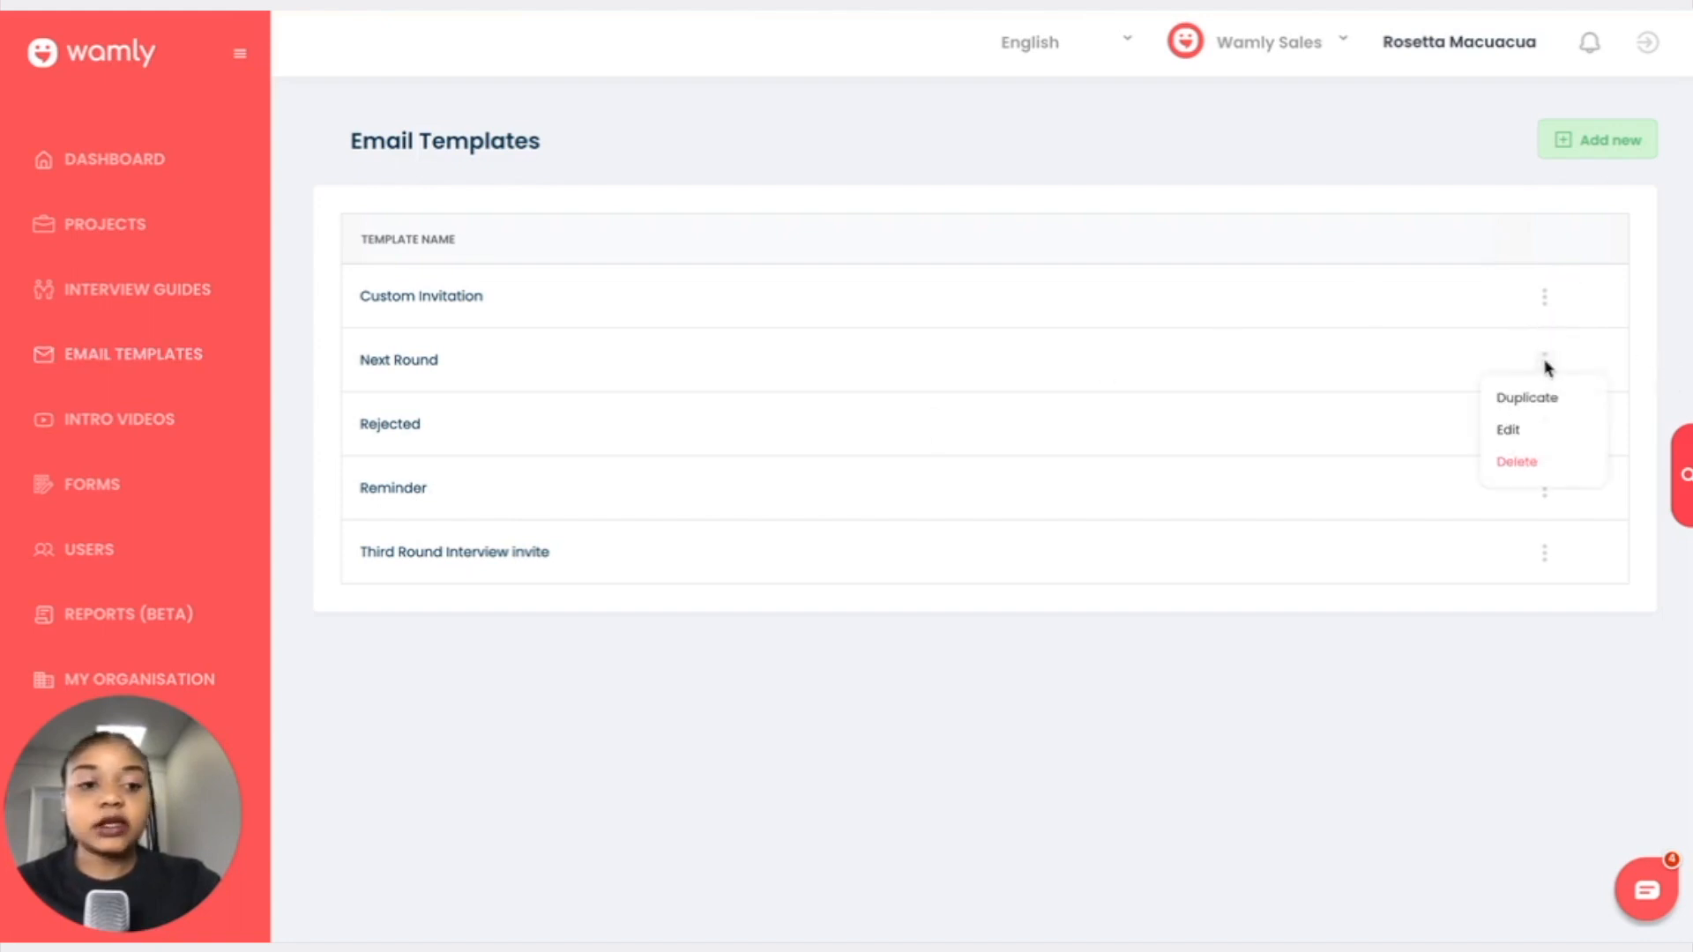
{"action": "left_click", "coordinate": [1526, 441]}
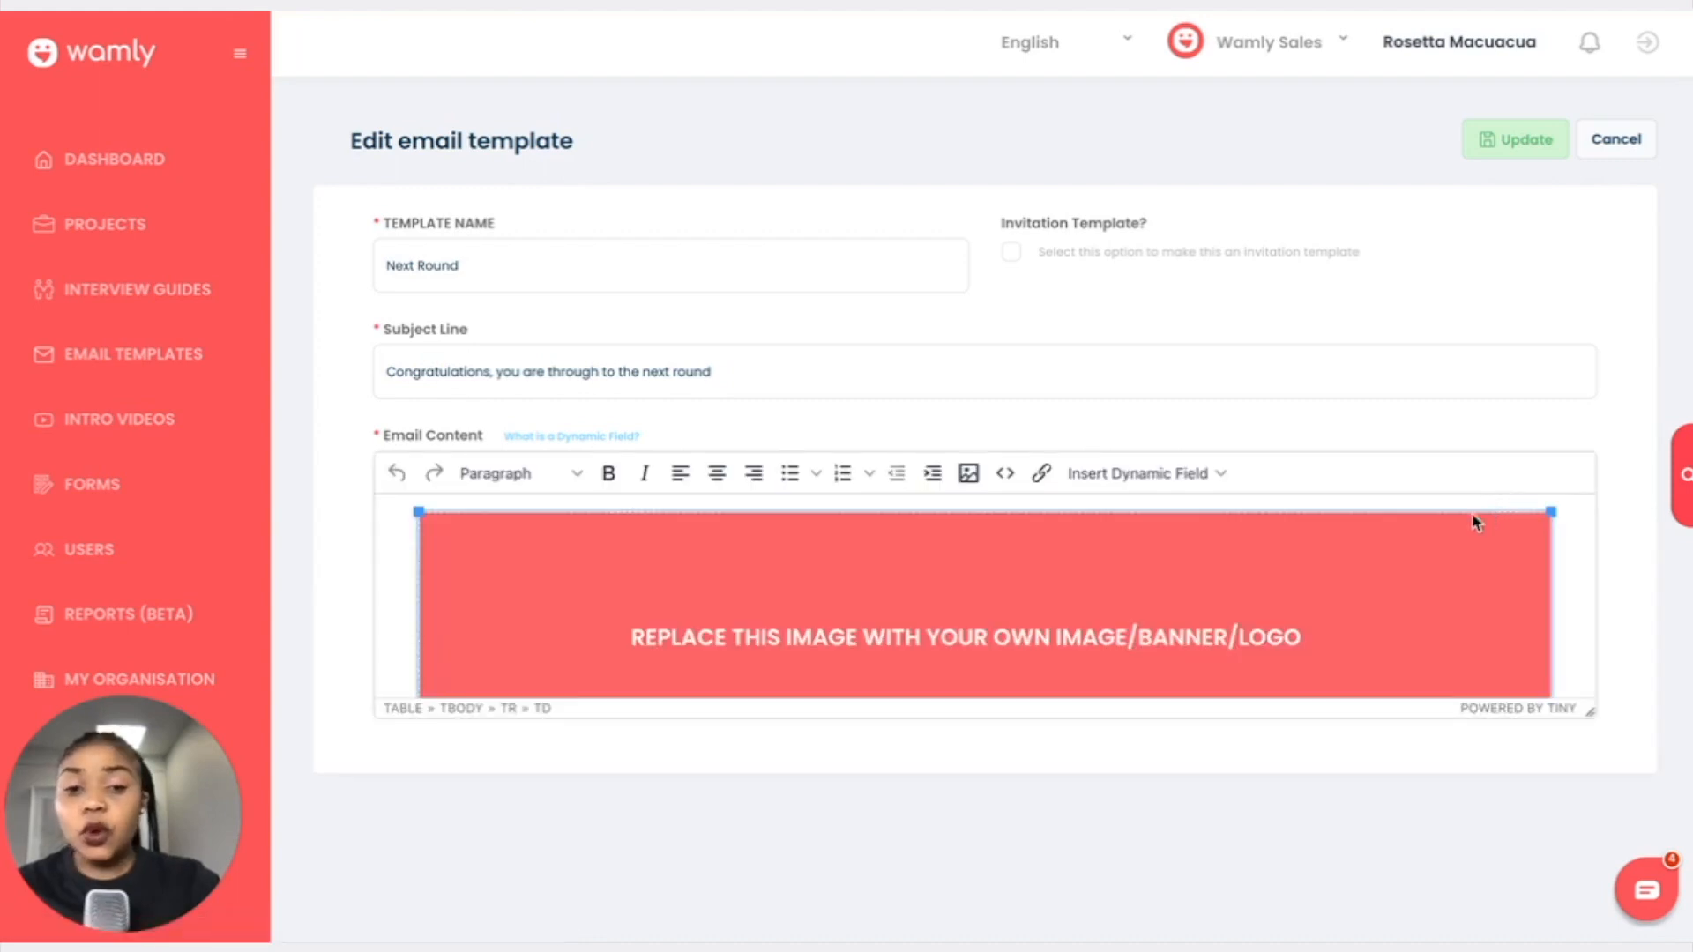
{"action": "scroll", "coordinate": [1437, 589], "scroll_direction": "down", "scroll_amount": 3}
{"action": "scroll", "coordinate": [1437, 592], "scroll_direction": "up", "scroll_amount": 2}
{"action": "scroll", "coordinate": [1424, 589], "scroll_direction": "up", "scroll_amount": 2}
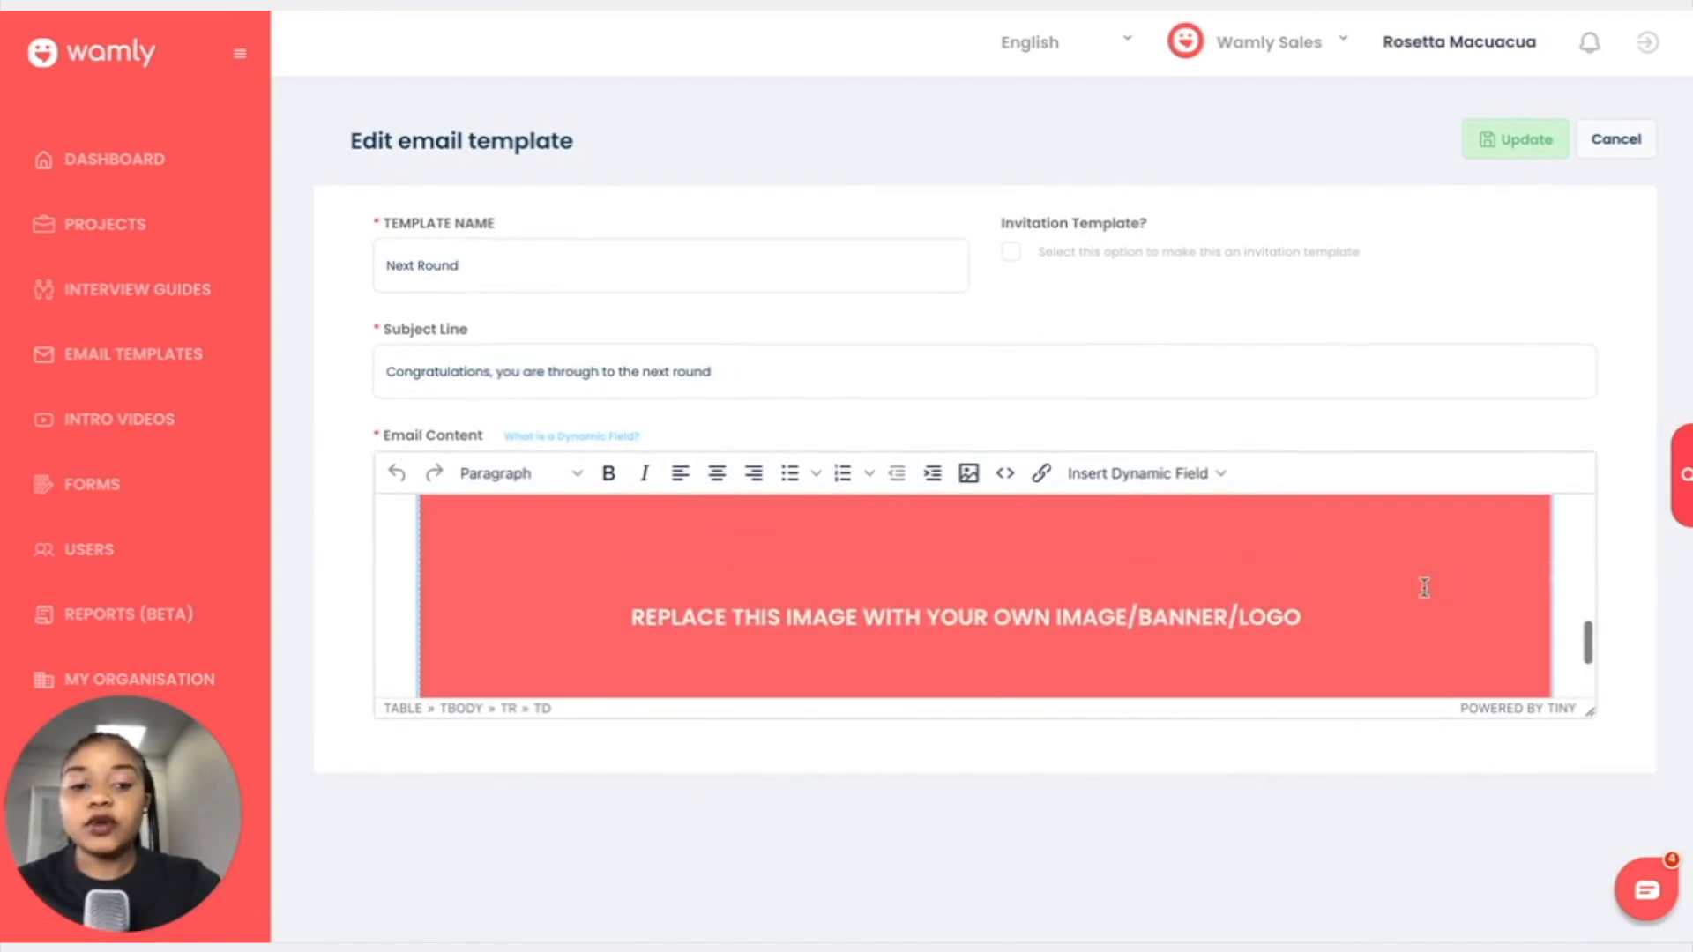
{"action": "scroll", "coordinate": [1424, 588], "scroll_direction": "up", "scroll_amount": 5}
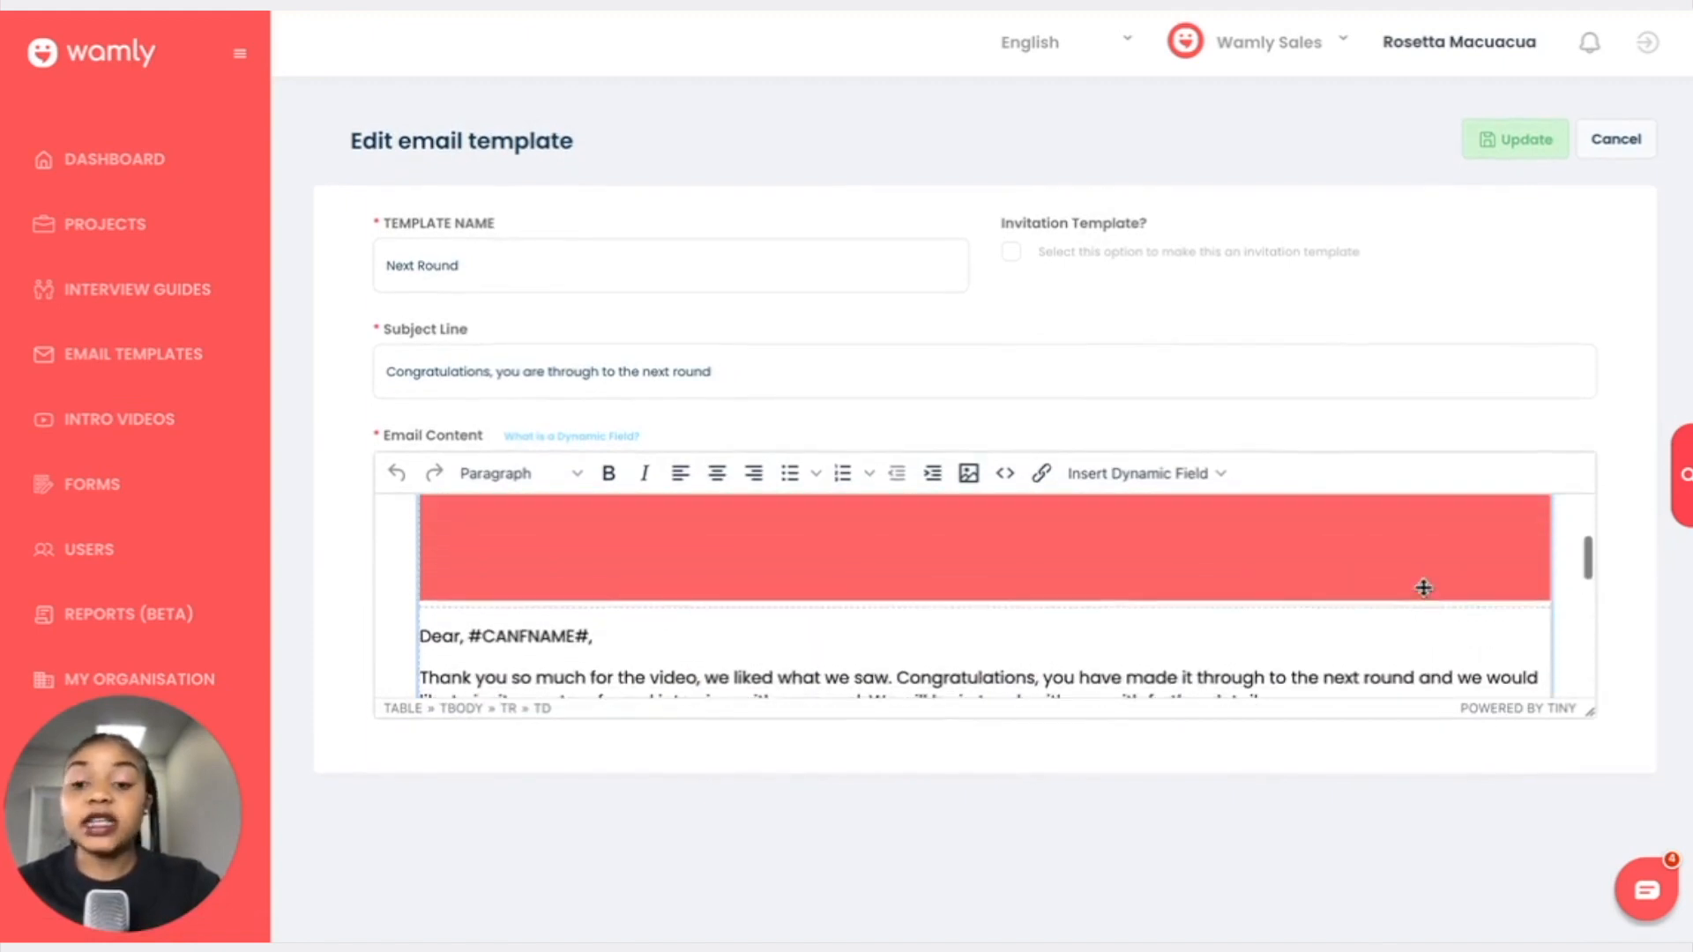
{"action": "scroll", "coordinate": [1424, 588], "scroll_direction": "up", "scroll_amount": 3}
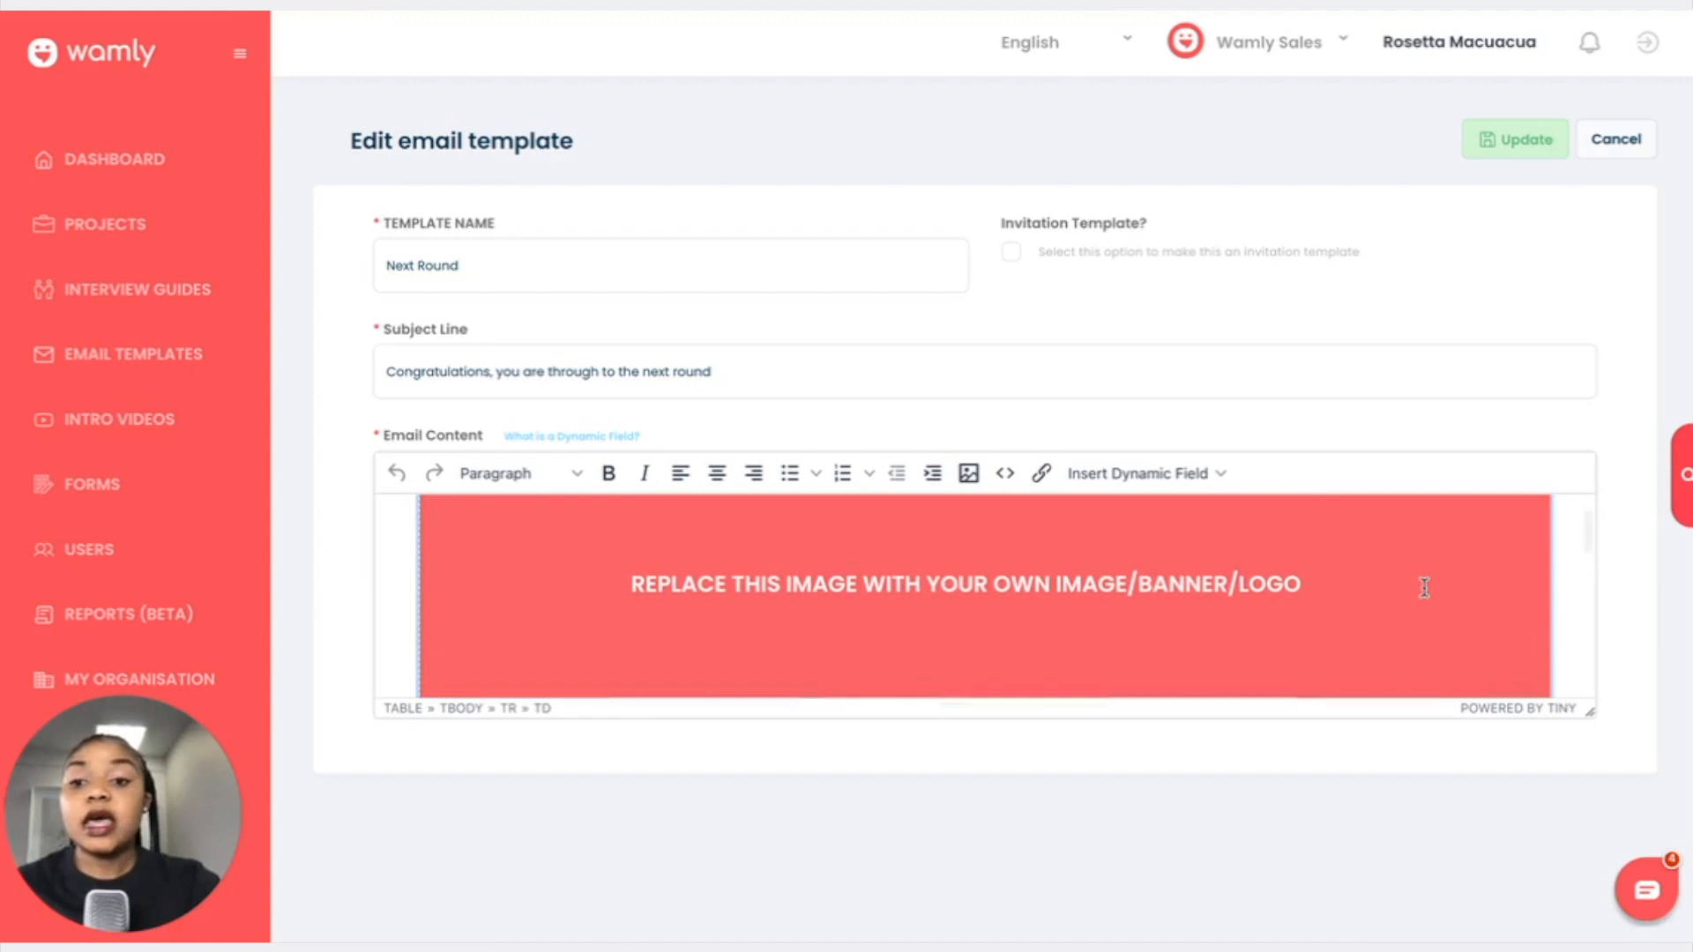
{"action": "scroll", "coordinate": [1424, 588], "scroll_direction": "up", "scroll_amount": 1}
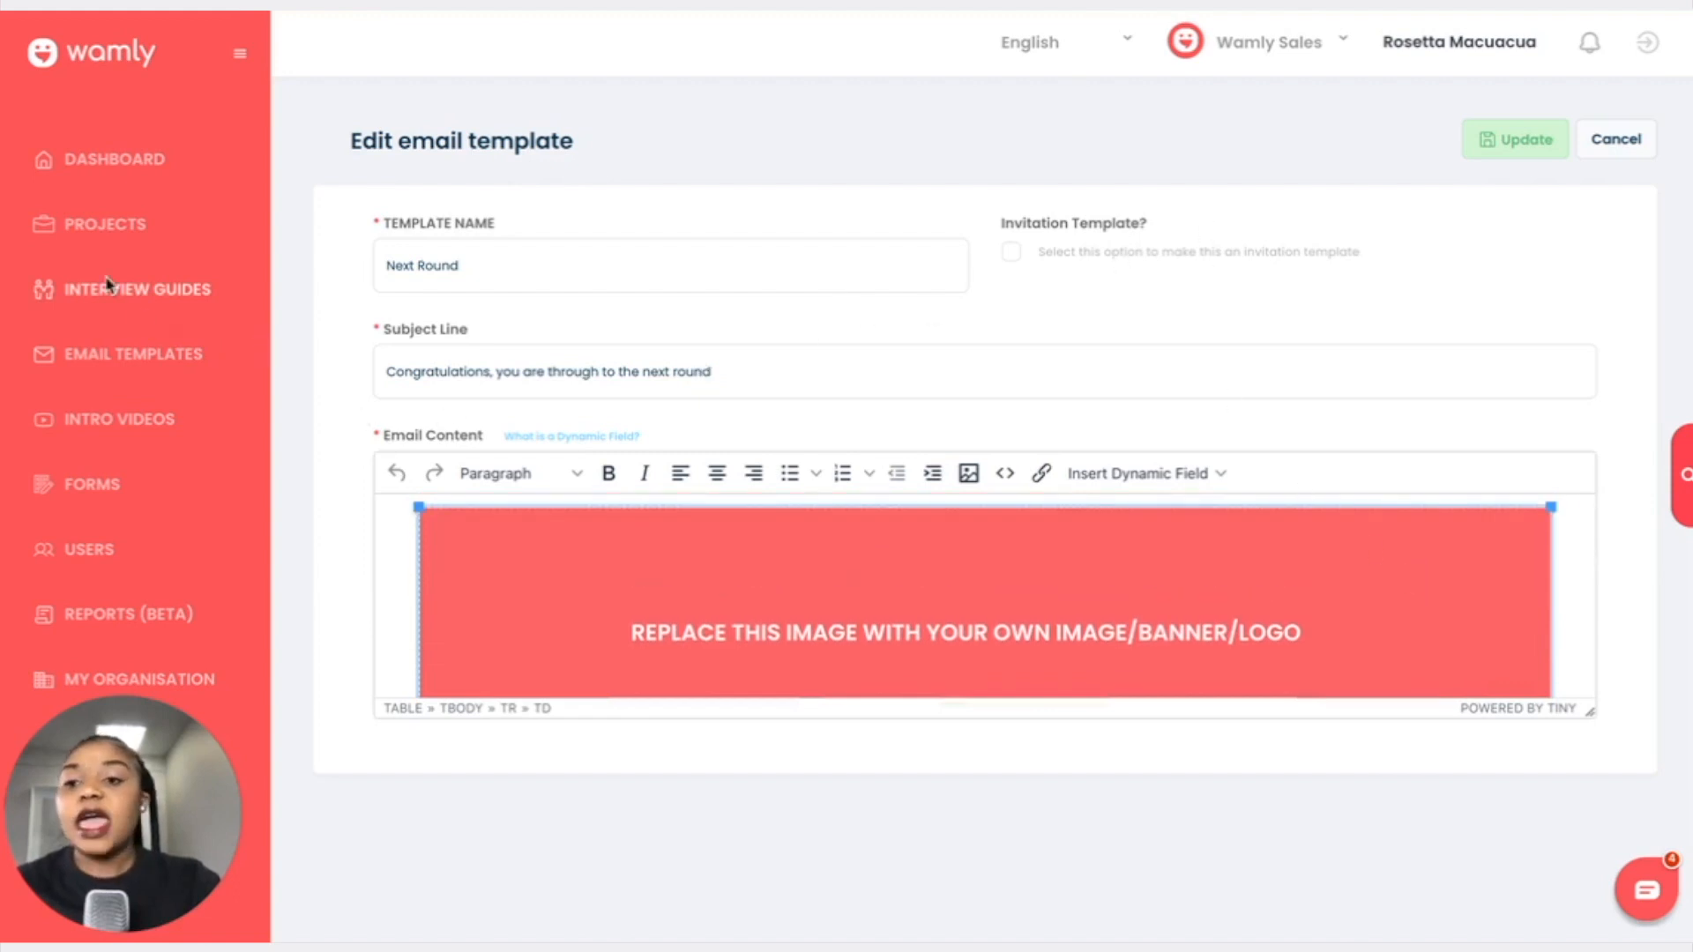
In the Sales Partner - All Life project, start an email to the candidate whose interview is complete.
{"action": "left_click", "coordinate": [106, 228]}
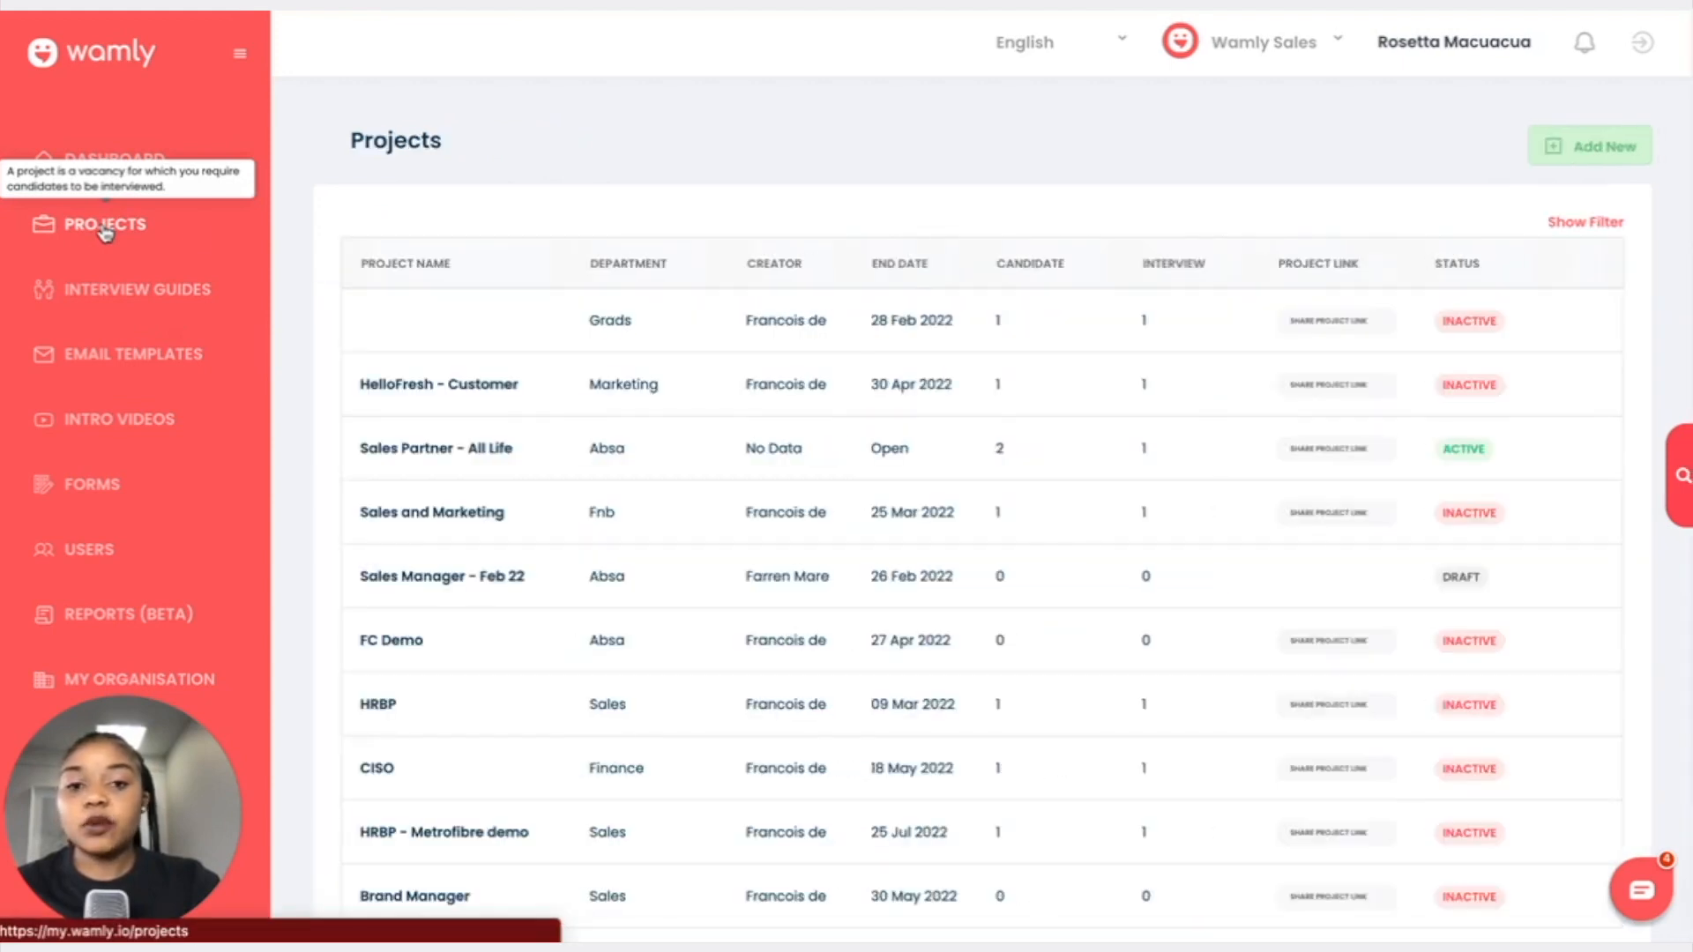
{"action": "left_click", "coordinate": [467, 452]}
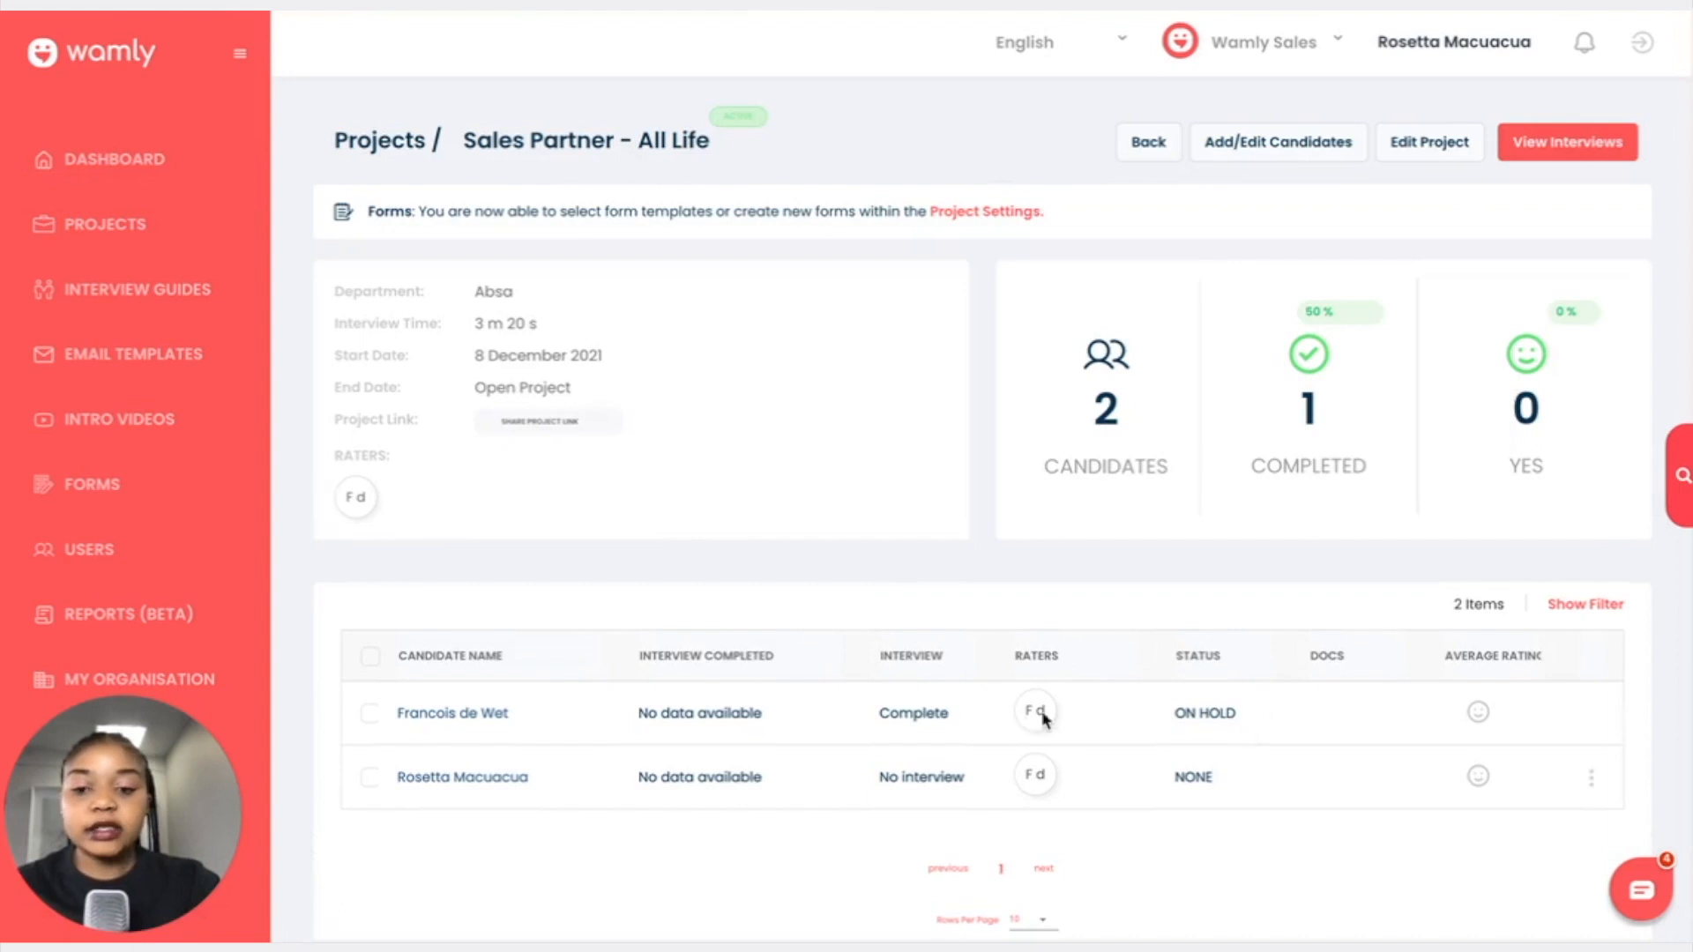
{"action": "left_click", "coordinate": [1592, 714]}
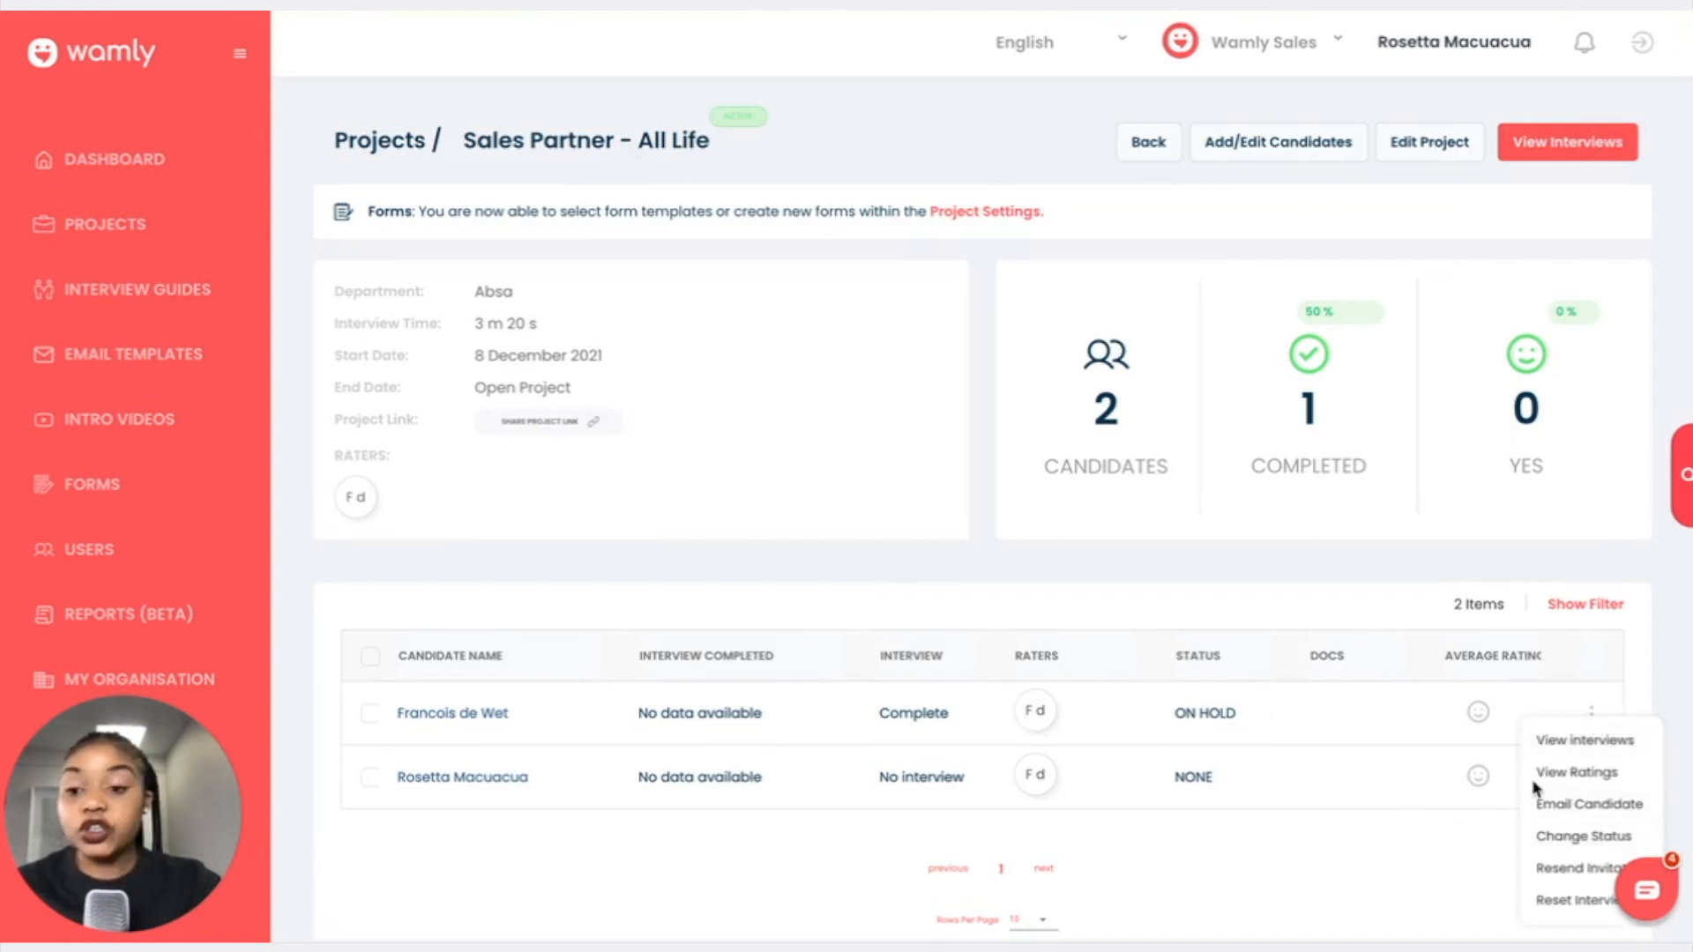
{"action": "left_click", "coordinate": [1574, 816]}
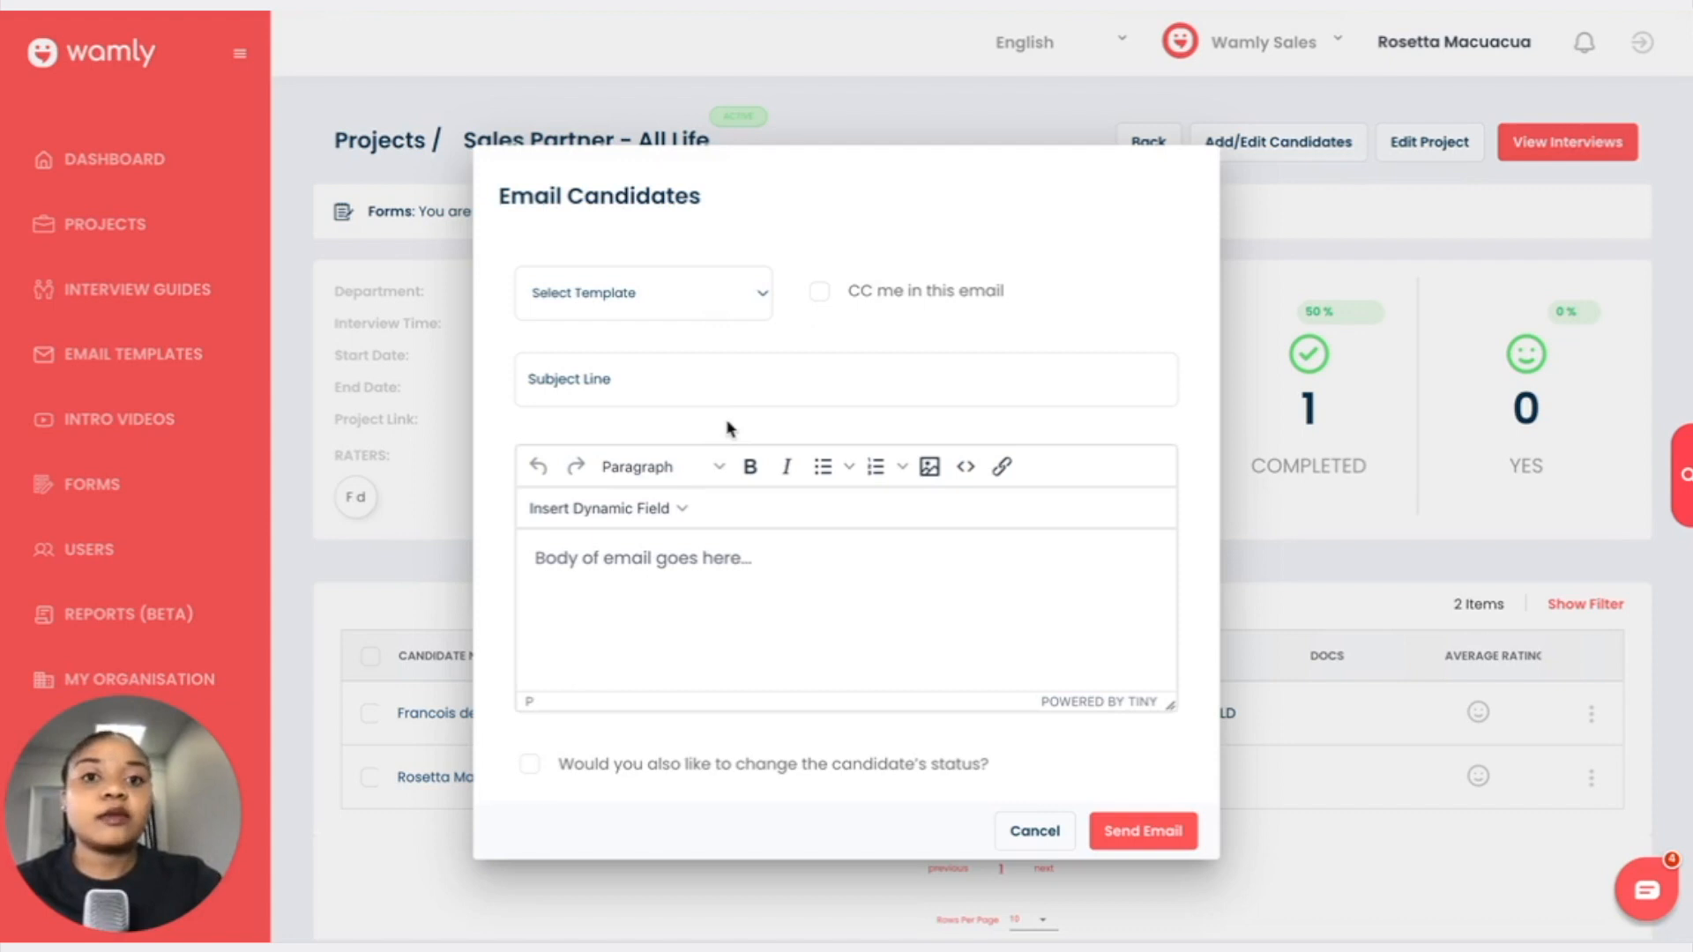
{"action": "left_click", "coordinate": [652, 562]}
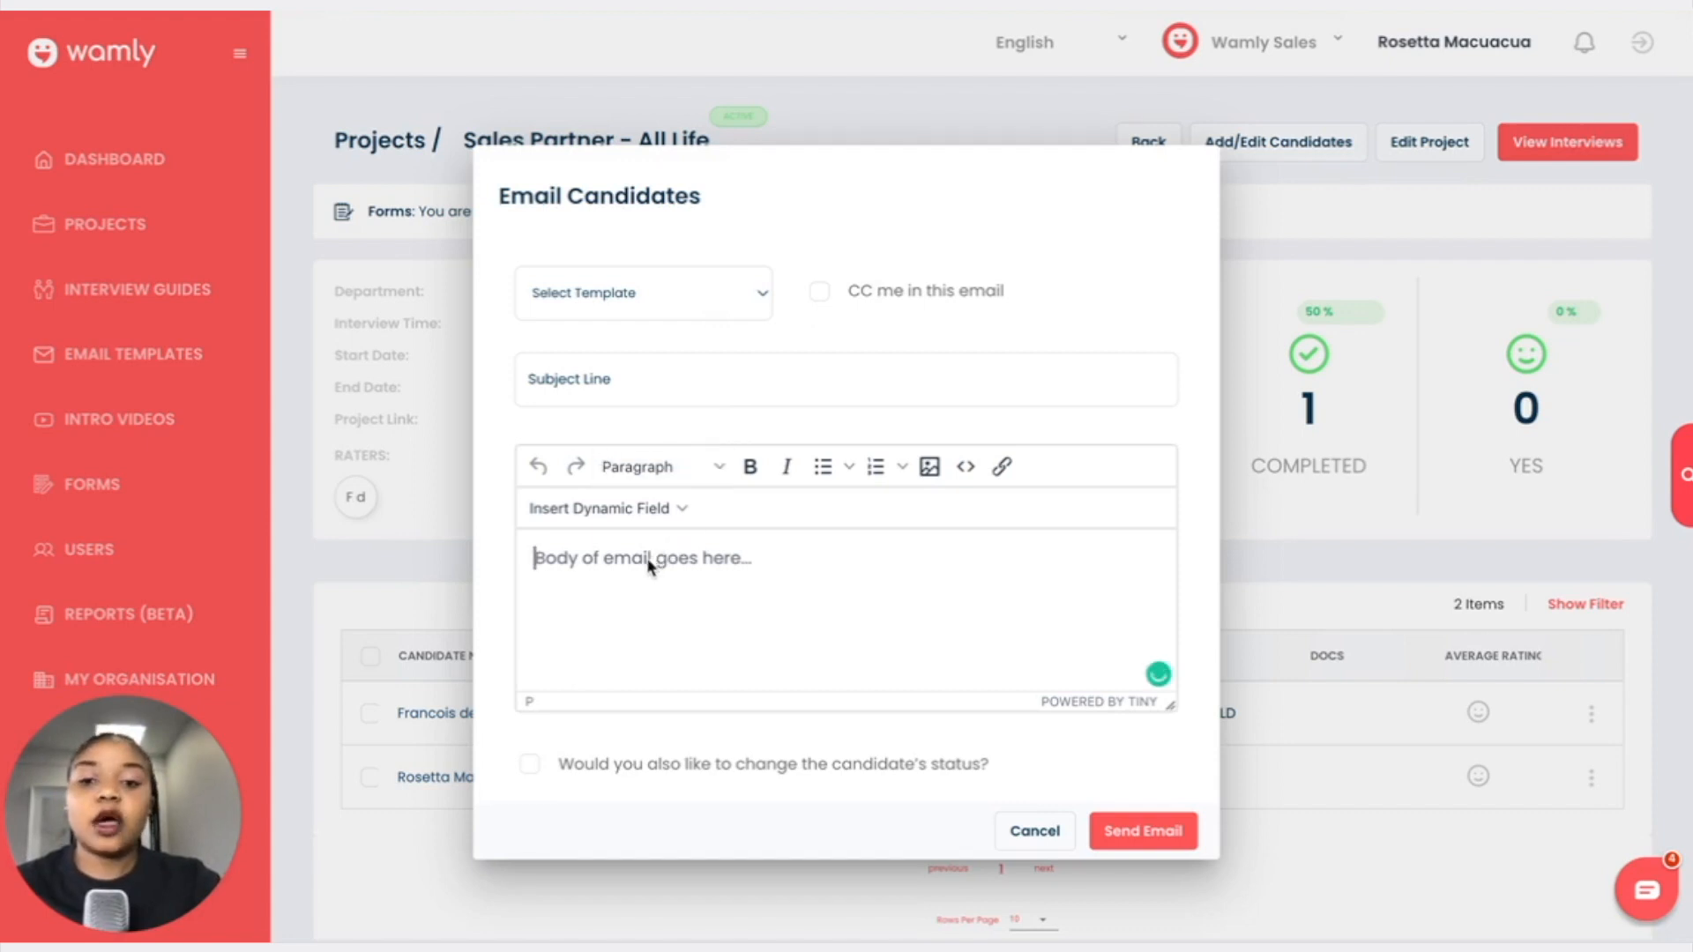
{"action": "type", "text": "ggd"}
{"action": "key", "text": "BackSpace"}
{"action": "key", "text": "BackSpace"}
{"action": "key", "text": "BackSpace"}
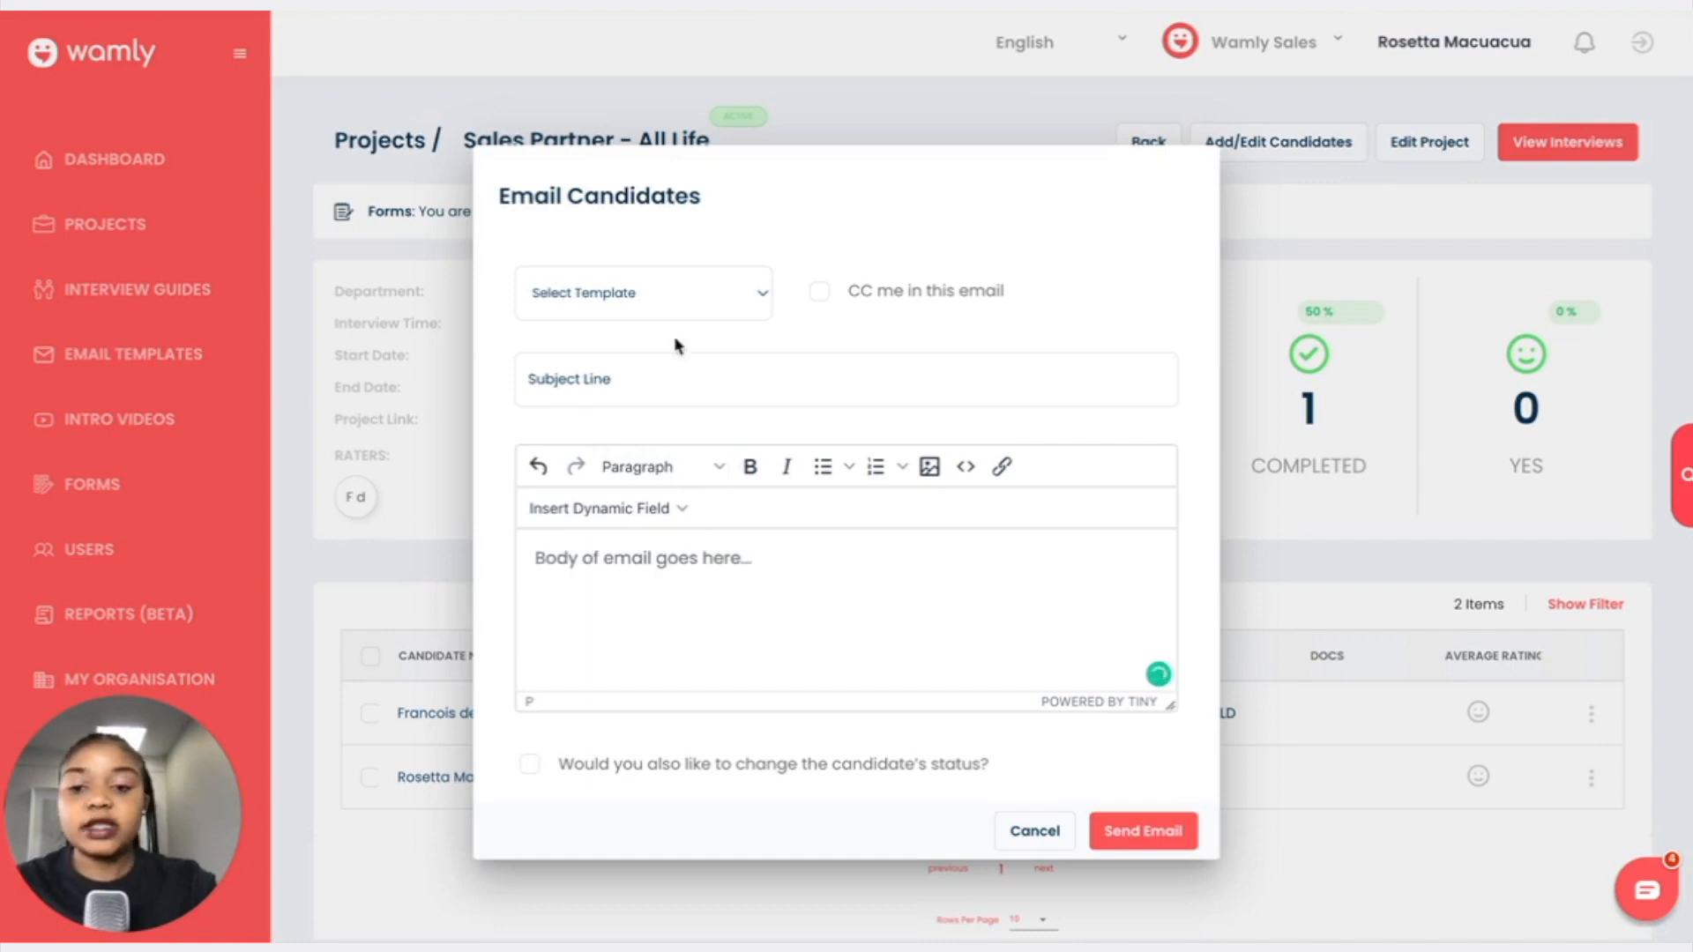
Apply the Rejected template to the candidate email and review its body content.
{"action": "left_click", "coordinate": [684, 307]}
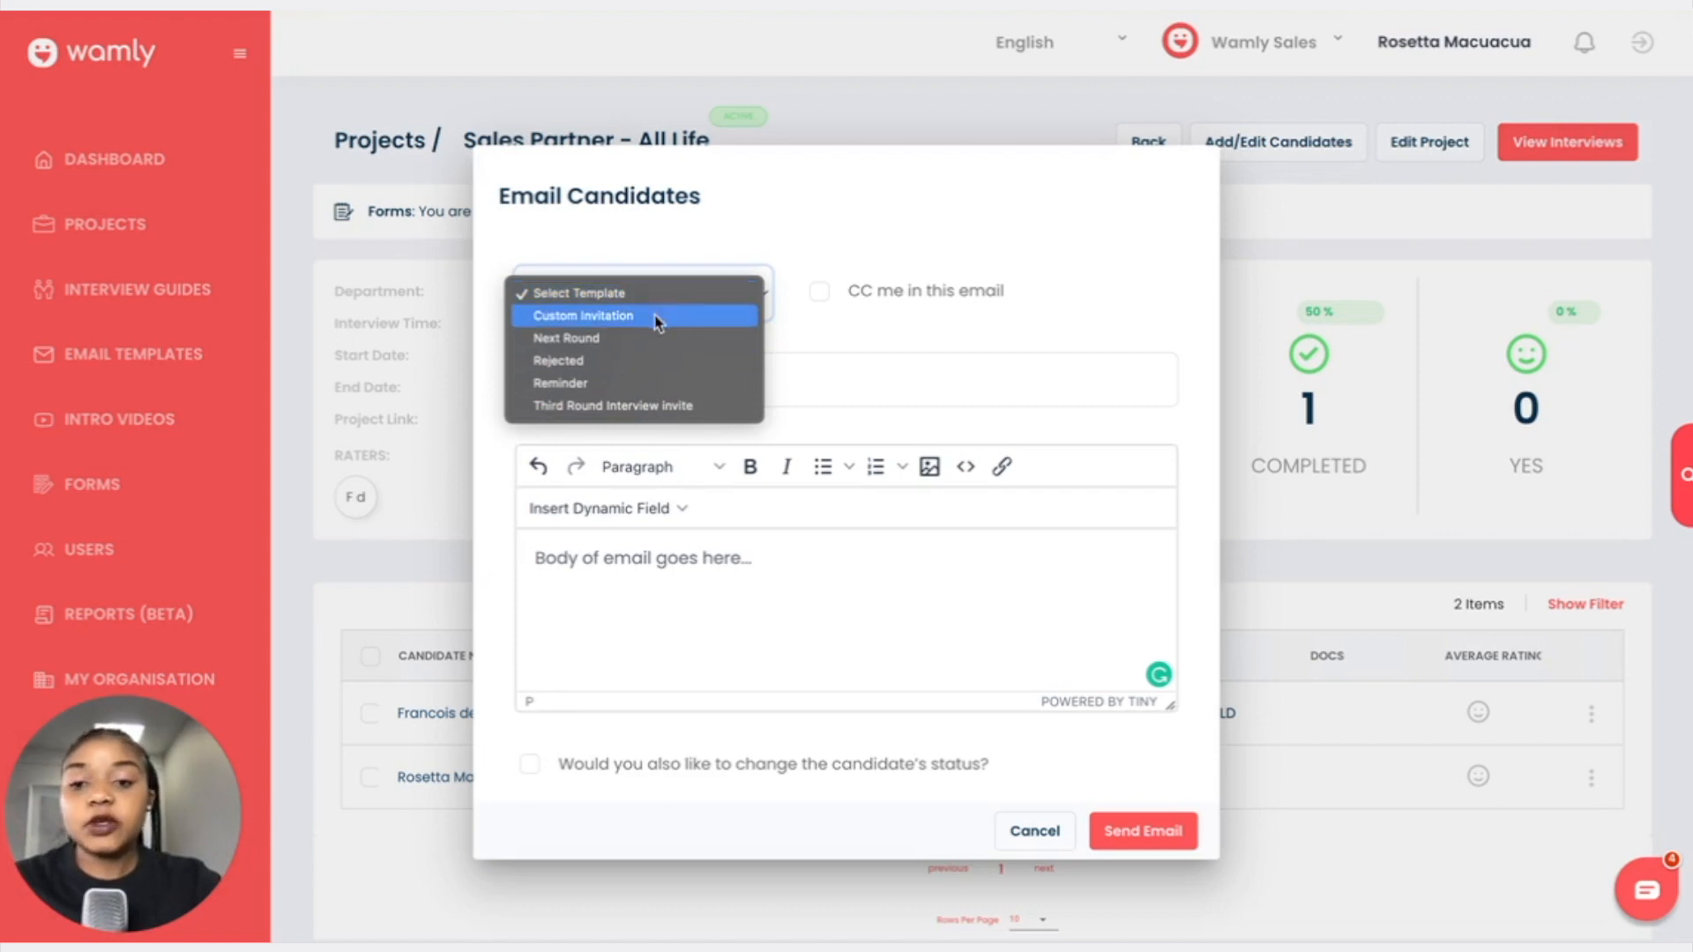
{"action": "left_click", "coordinate": [649, 364]}
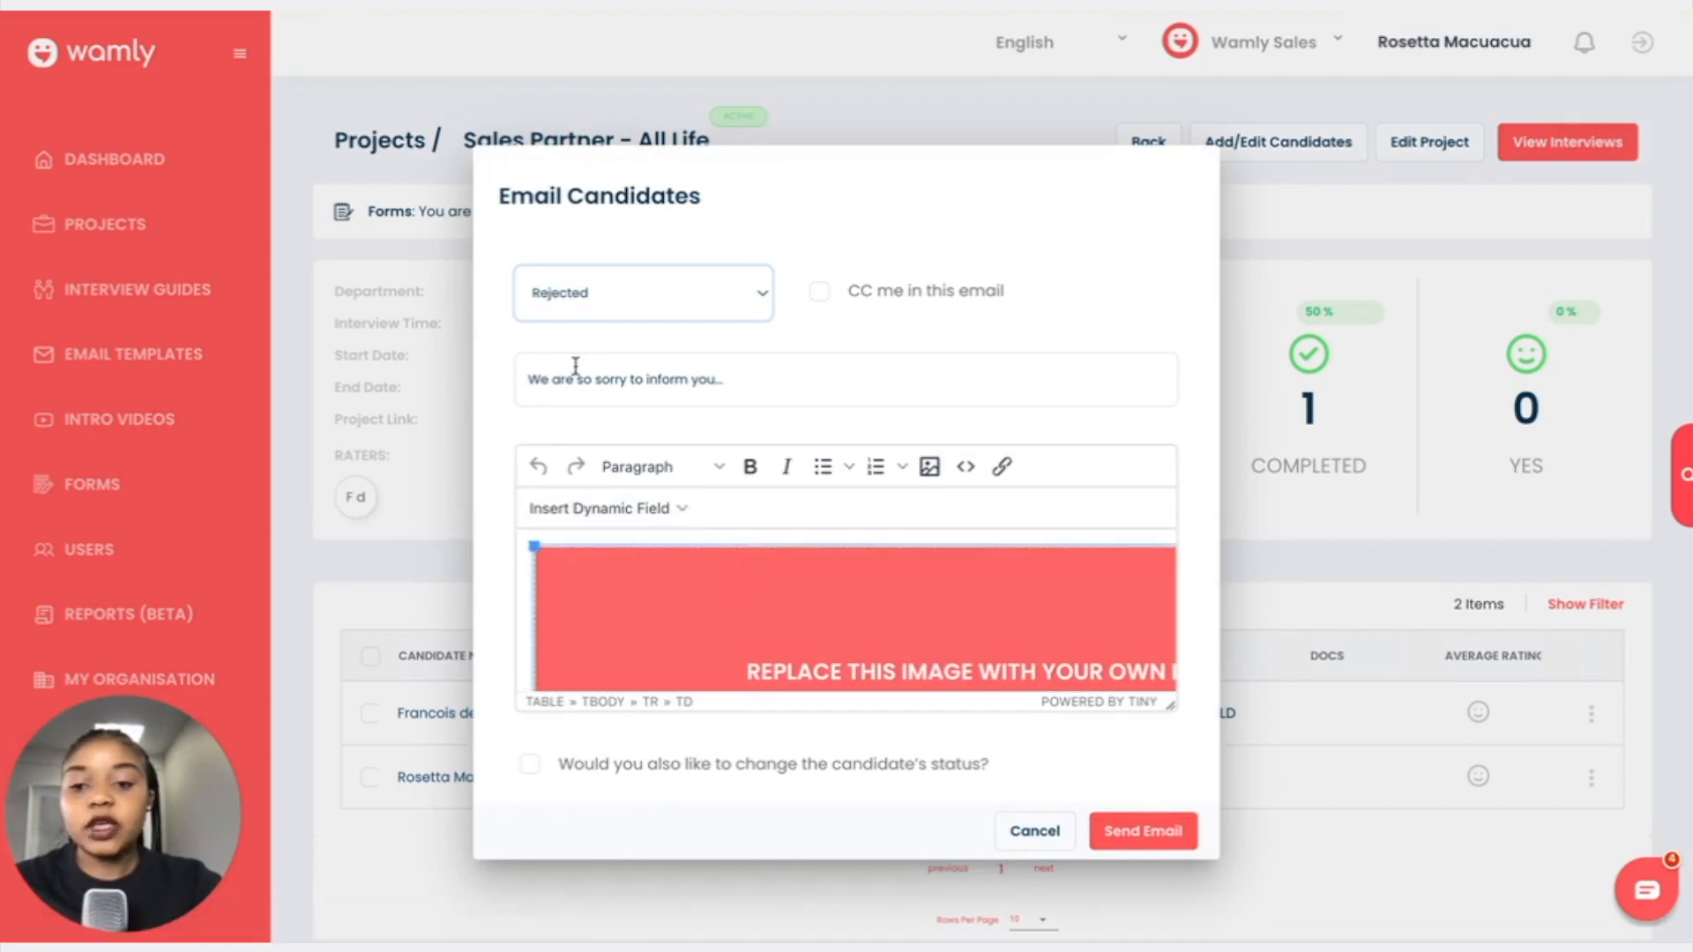
{"action": "scroll", "coordinate": [794, 639], "scroll_direction": "down", "scroll_amount": 5}
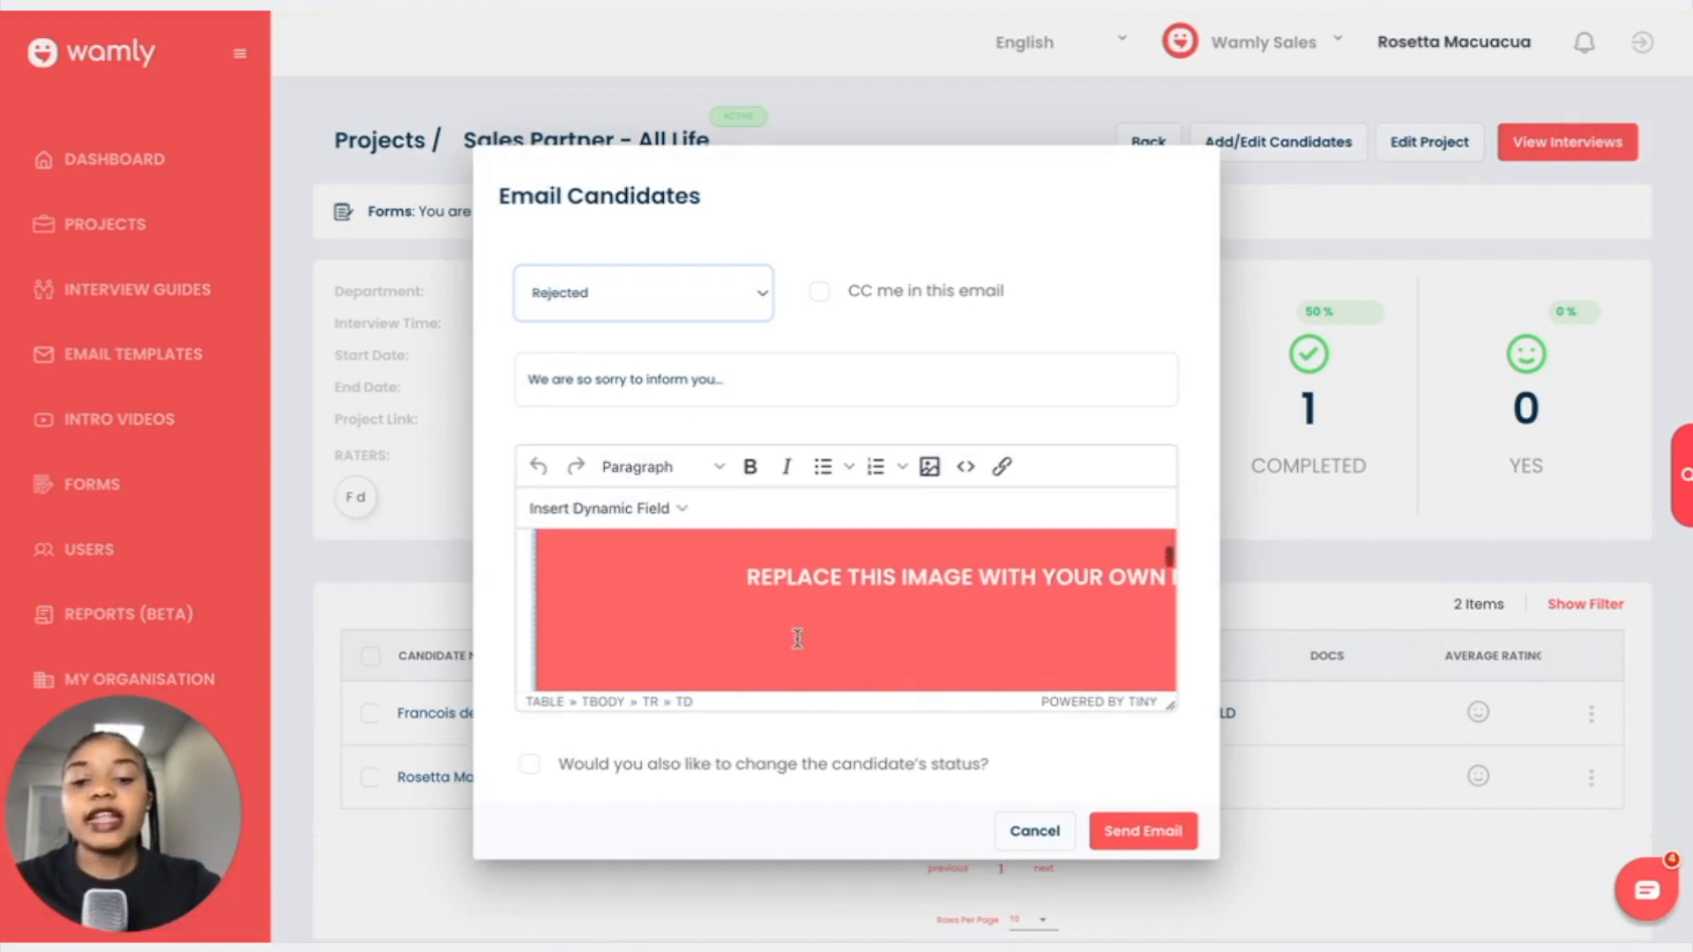
{"action": "scroll", "coordinate": [797, 640], "scroll_direction": "down", "scroll_amount": 3}
{"action": "scroll", "coordinate": [793, 642], "scroll_direction": "up", "scroll_amount": 8}
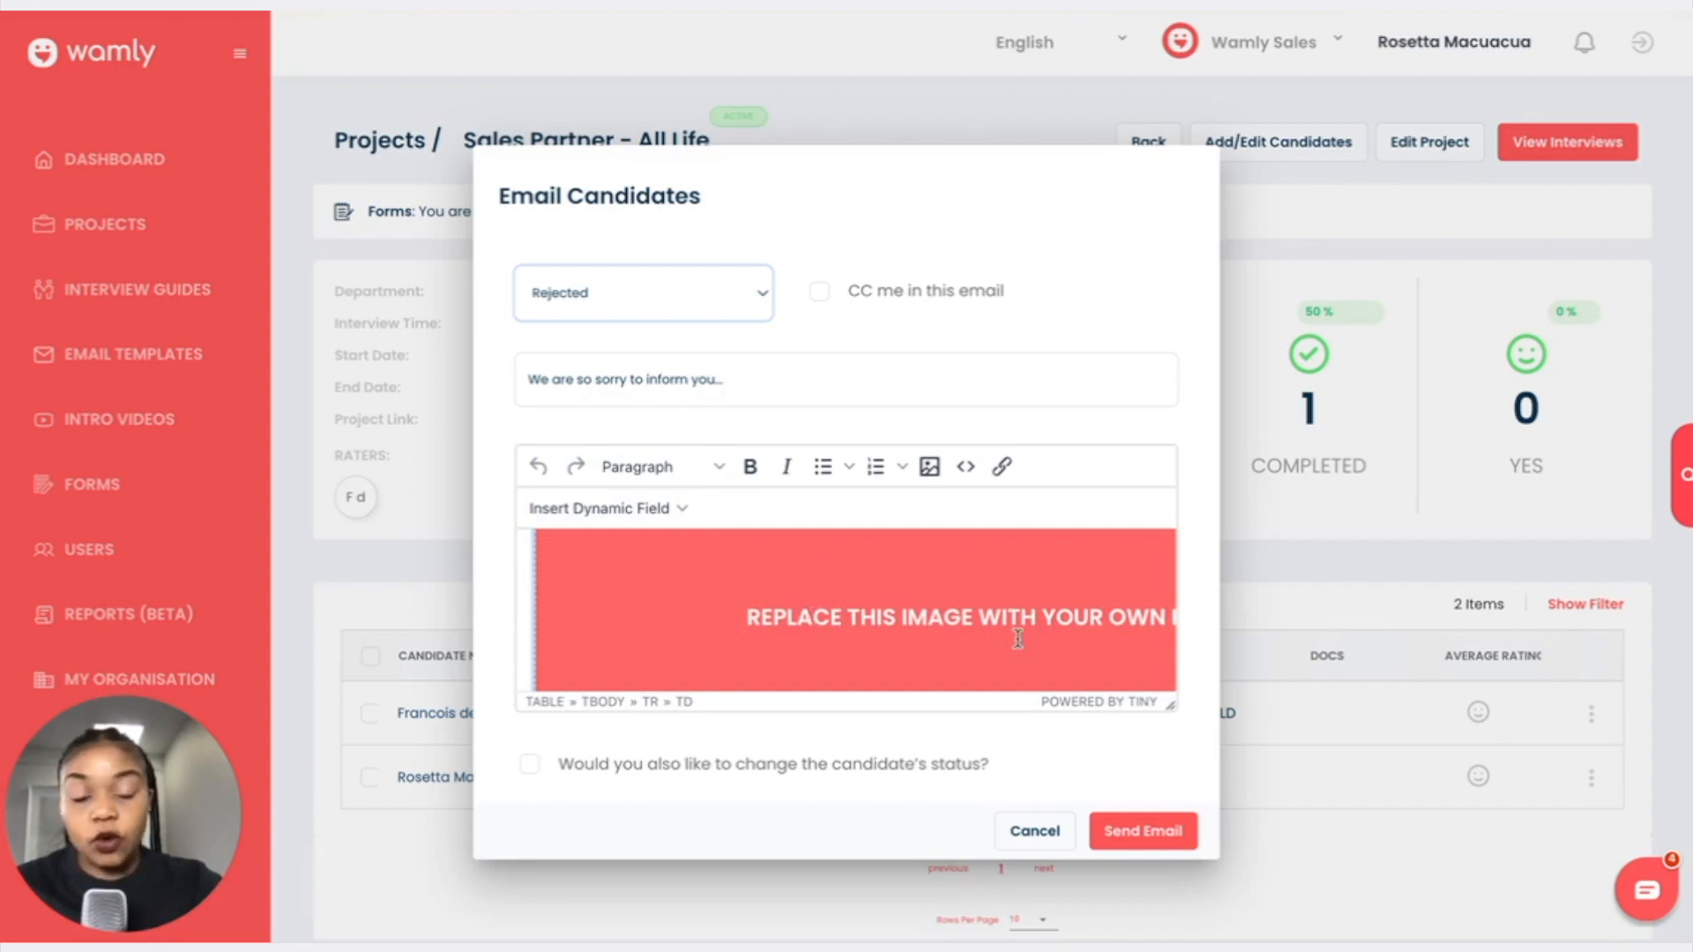
{"action": "scroll", "coordinate": [1005, 626], "scroll_direction": "down", "scroll_amount": 5}
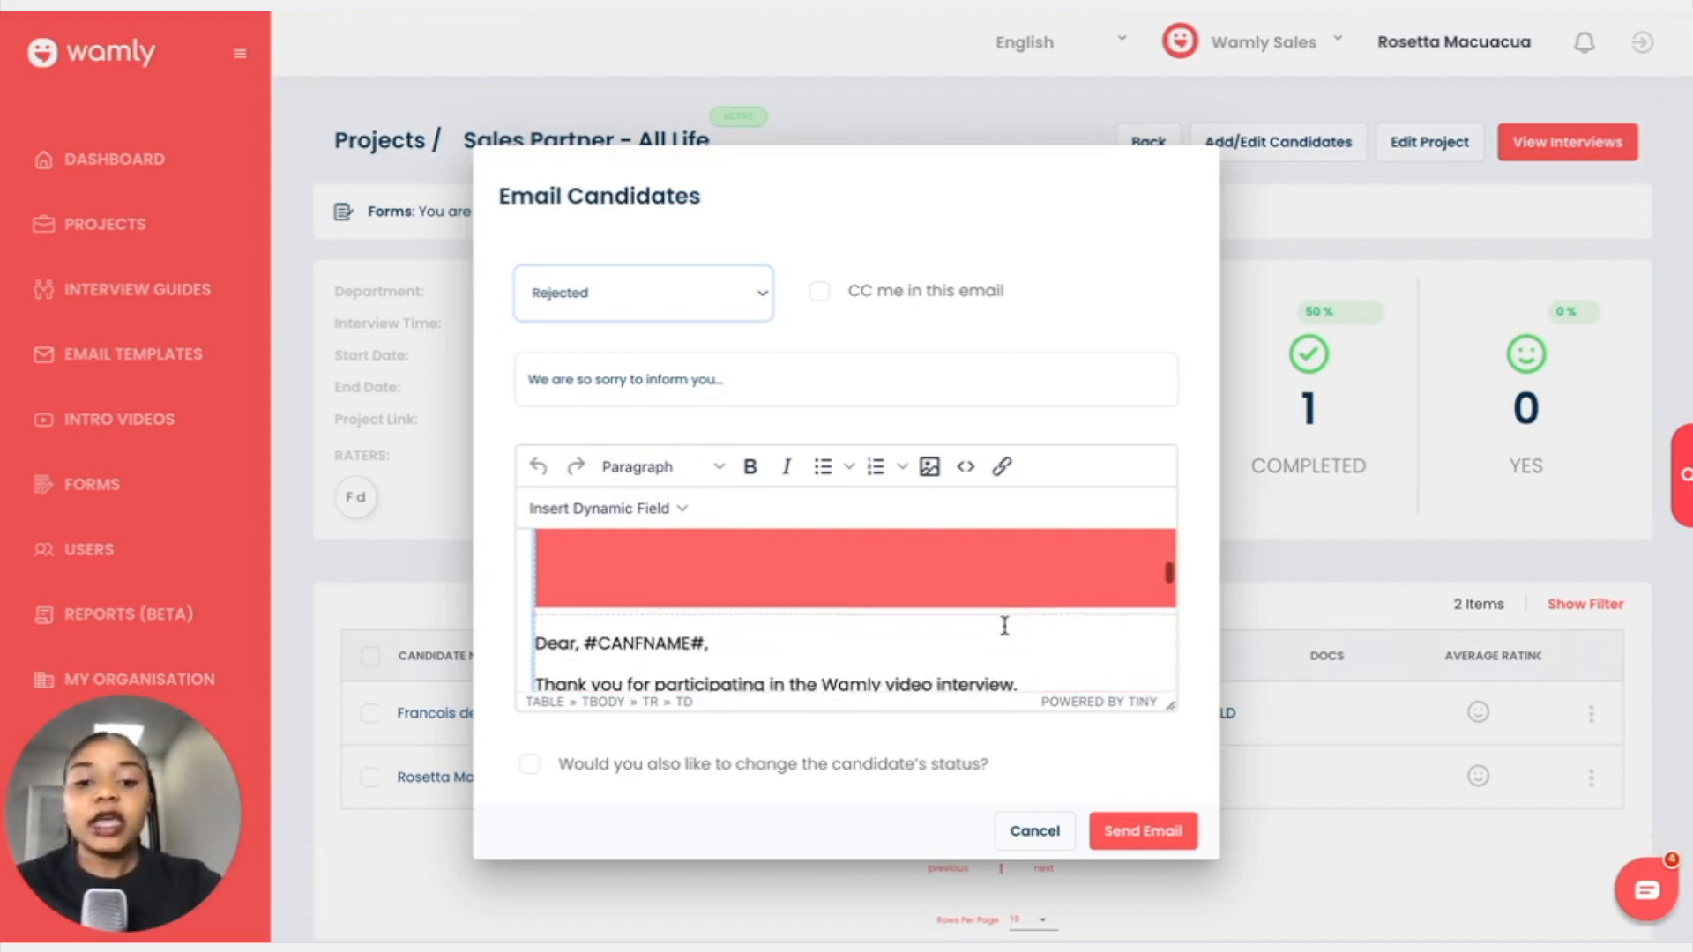
{"action": "scroll", "coordinate": [1004, 625], "scroll_direction": "down", "scroll_amount": 3}
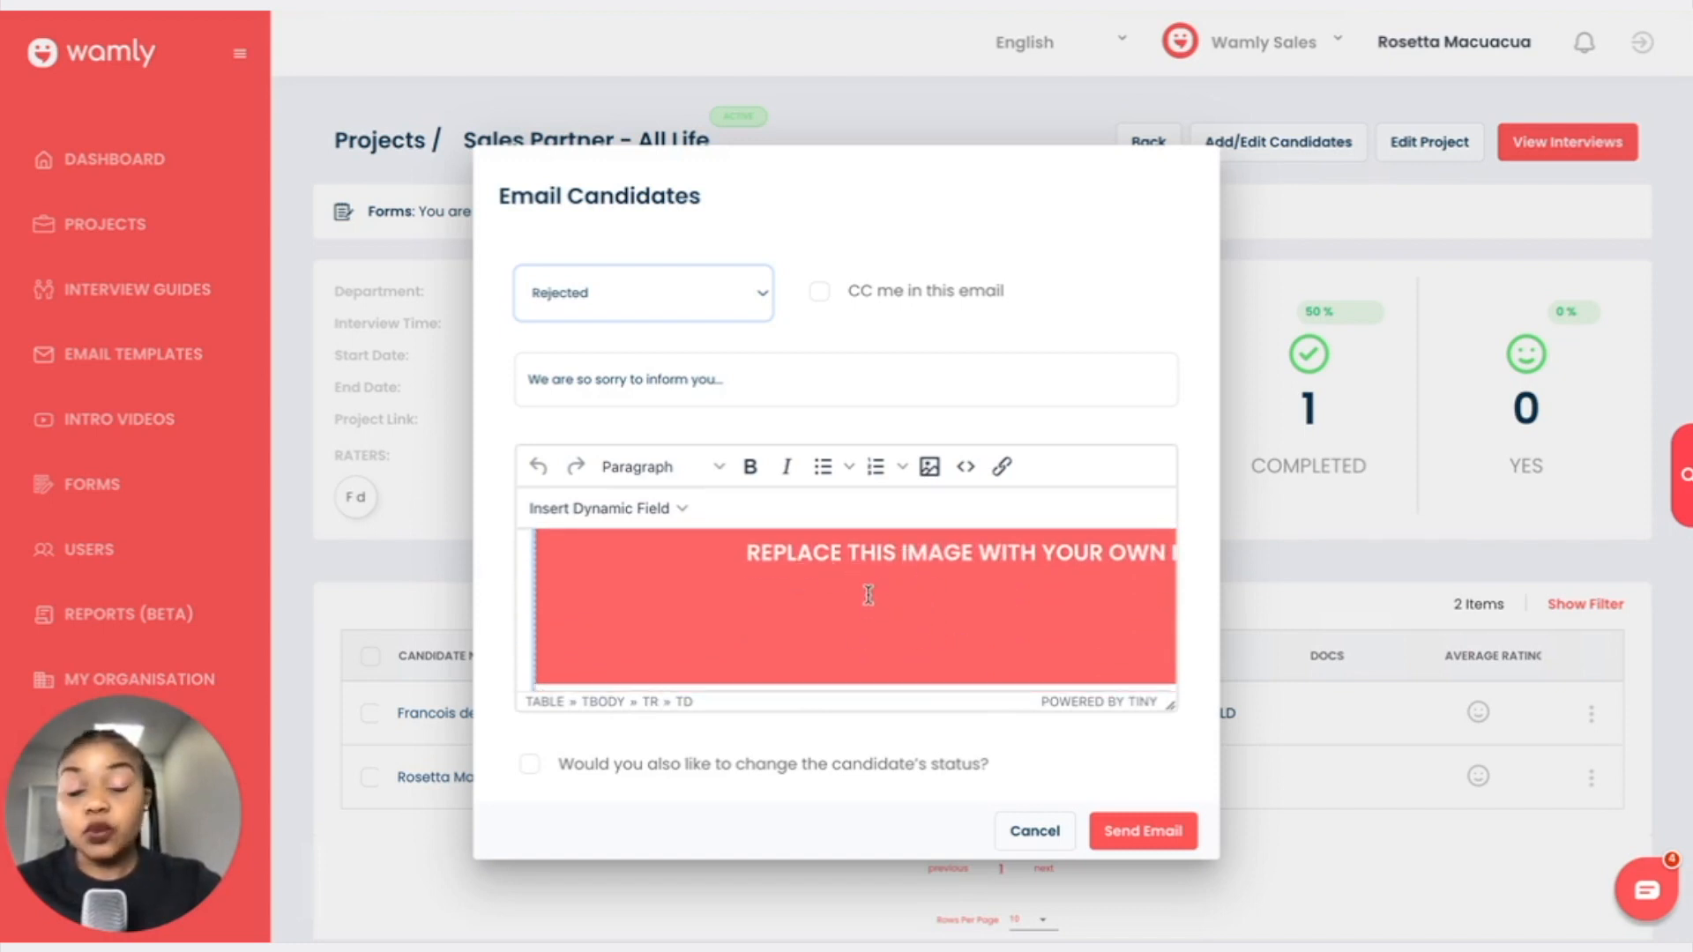
Examine the Rejected email's banner placeholder and organisation footer, and discard the candidate email without sending it.
{"action": "scroll", "coordinate": [869, 609], "scroll_direction": "up", "scroll_amount": 2}
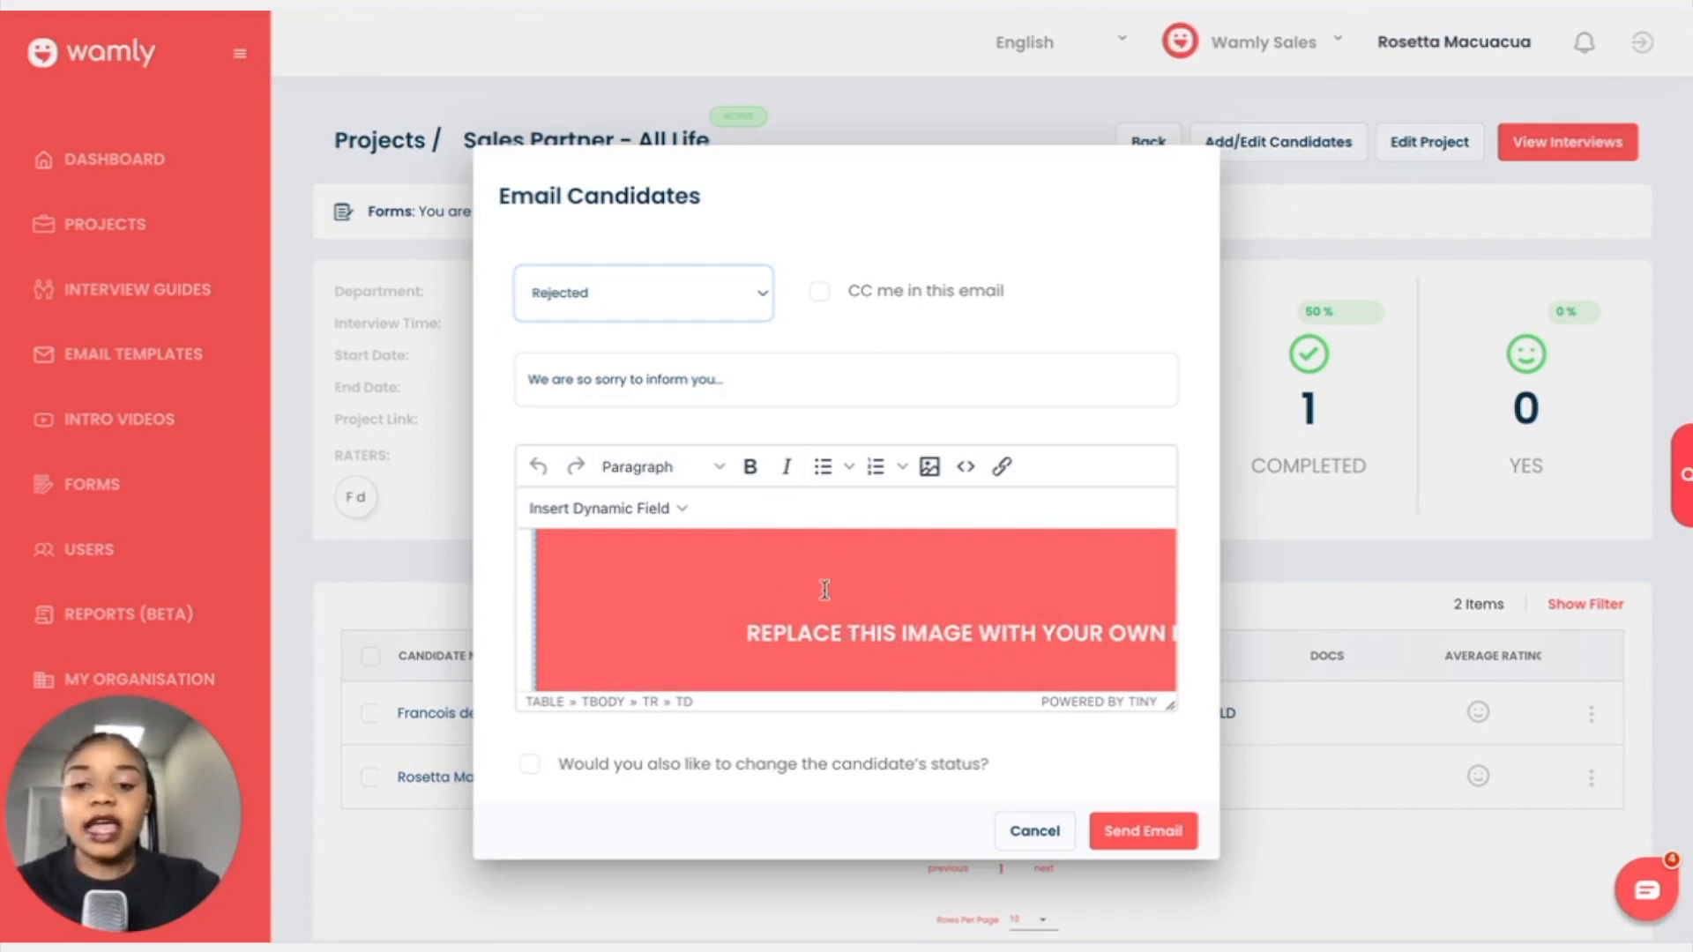
{"action": "scroll", "coordinate": [824, 589], "scroll_direction": "up", "scroll_amount": 5}
{"action": "scroll", "coordinate": [824, 589], "scroll_direction": "up", "scroll_amount": 3}
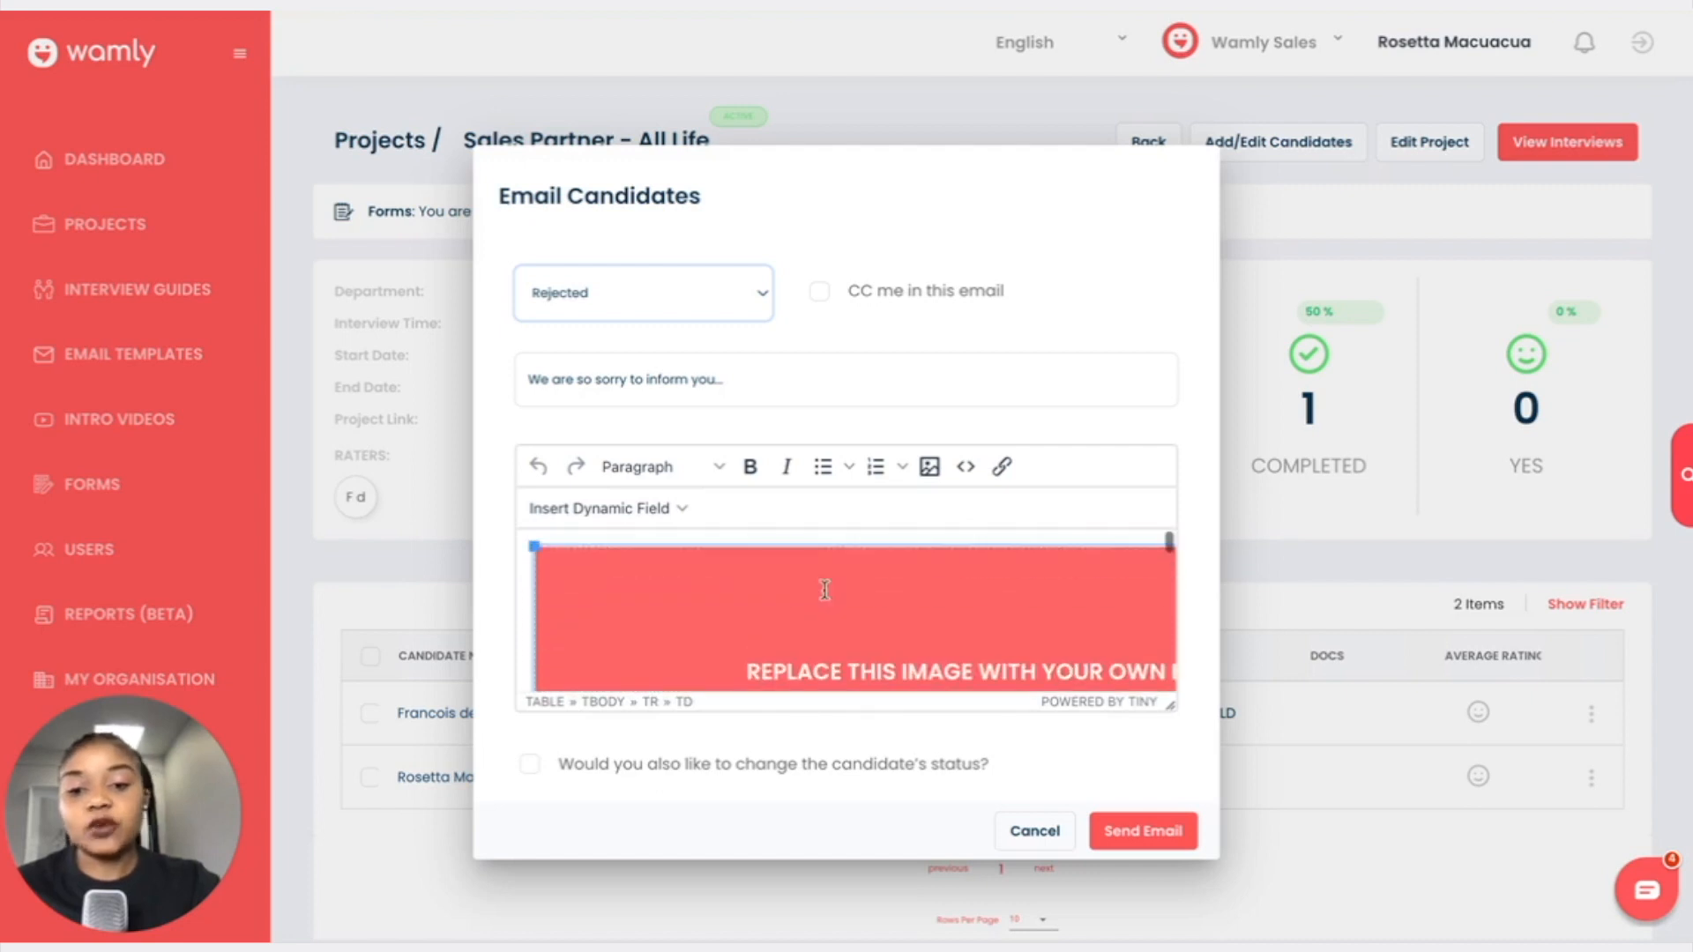
{"action": "scroll", "coordinate": [825, 589], "scroll_direction": "down", "scroll_amount": 8}
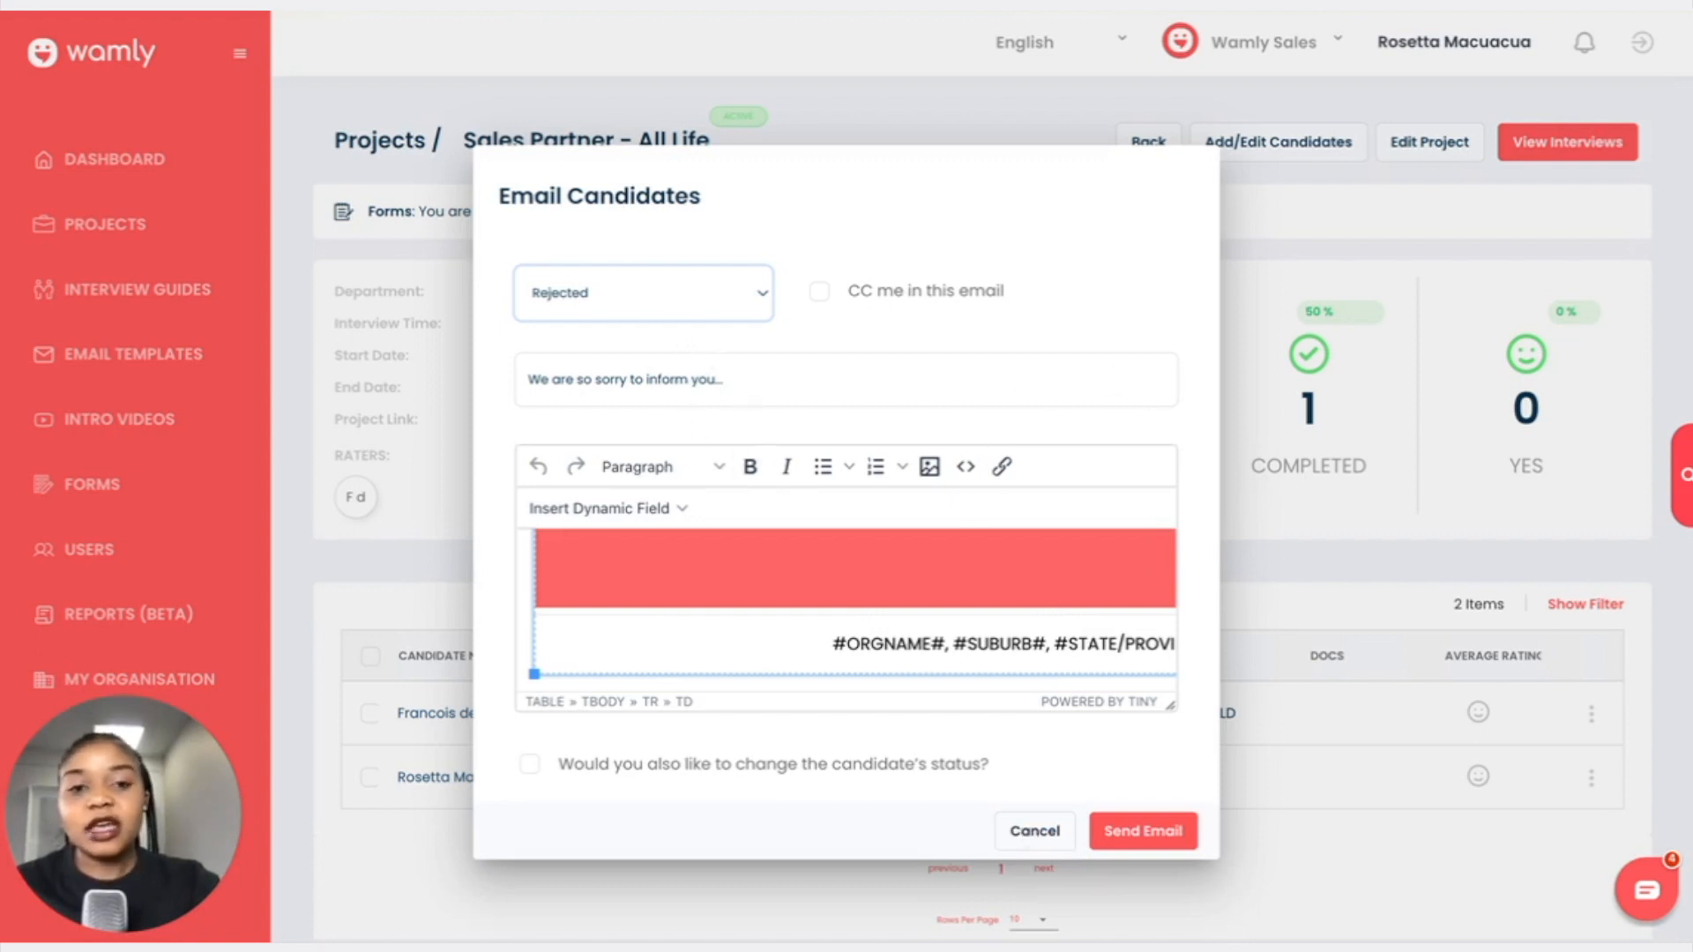
{"action": "left_click", "coordinate": [1028, 829]}
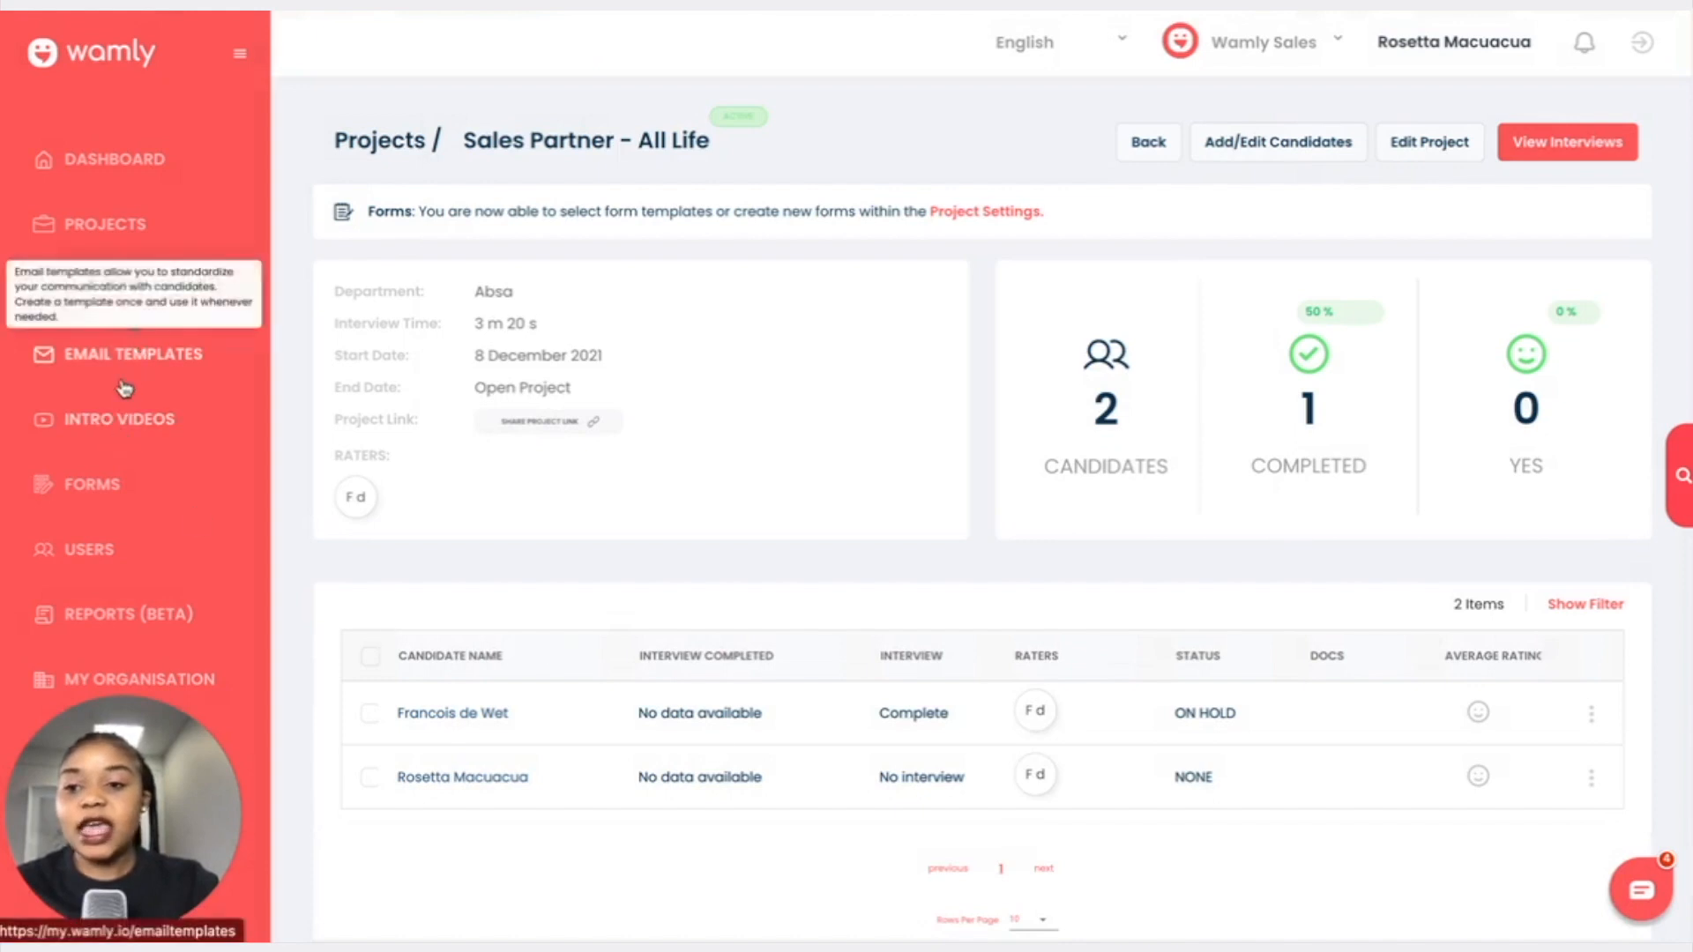
Start creating a new template in the email templates list.
{"action": "left_click", "coordinate": [143, 358]}
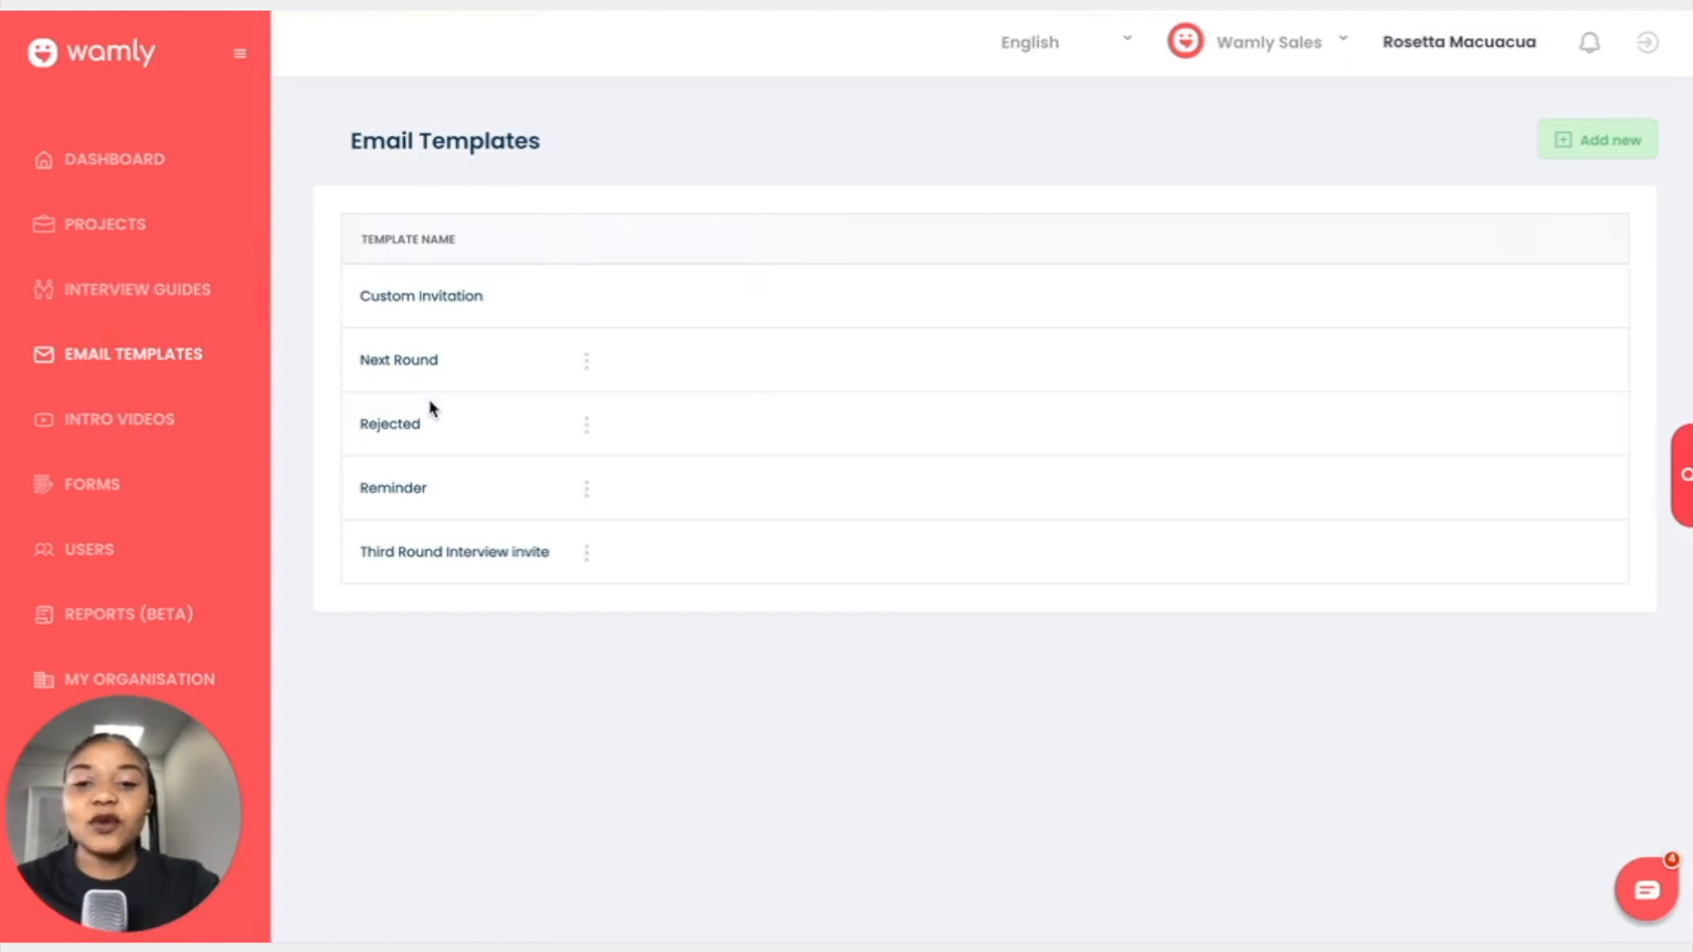
{"action": "left_click", "coordinate": [1592, 141]}
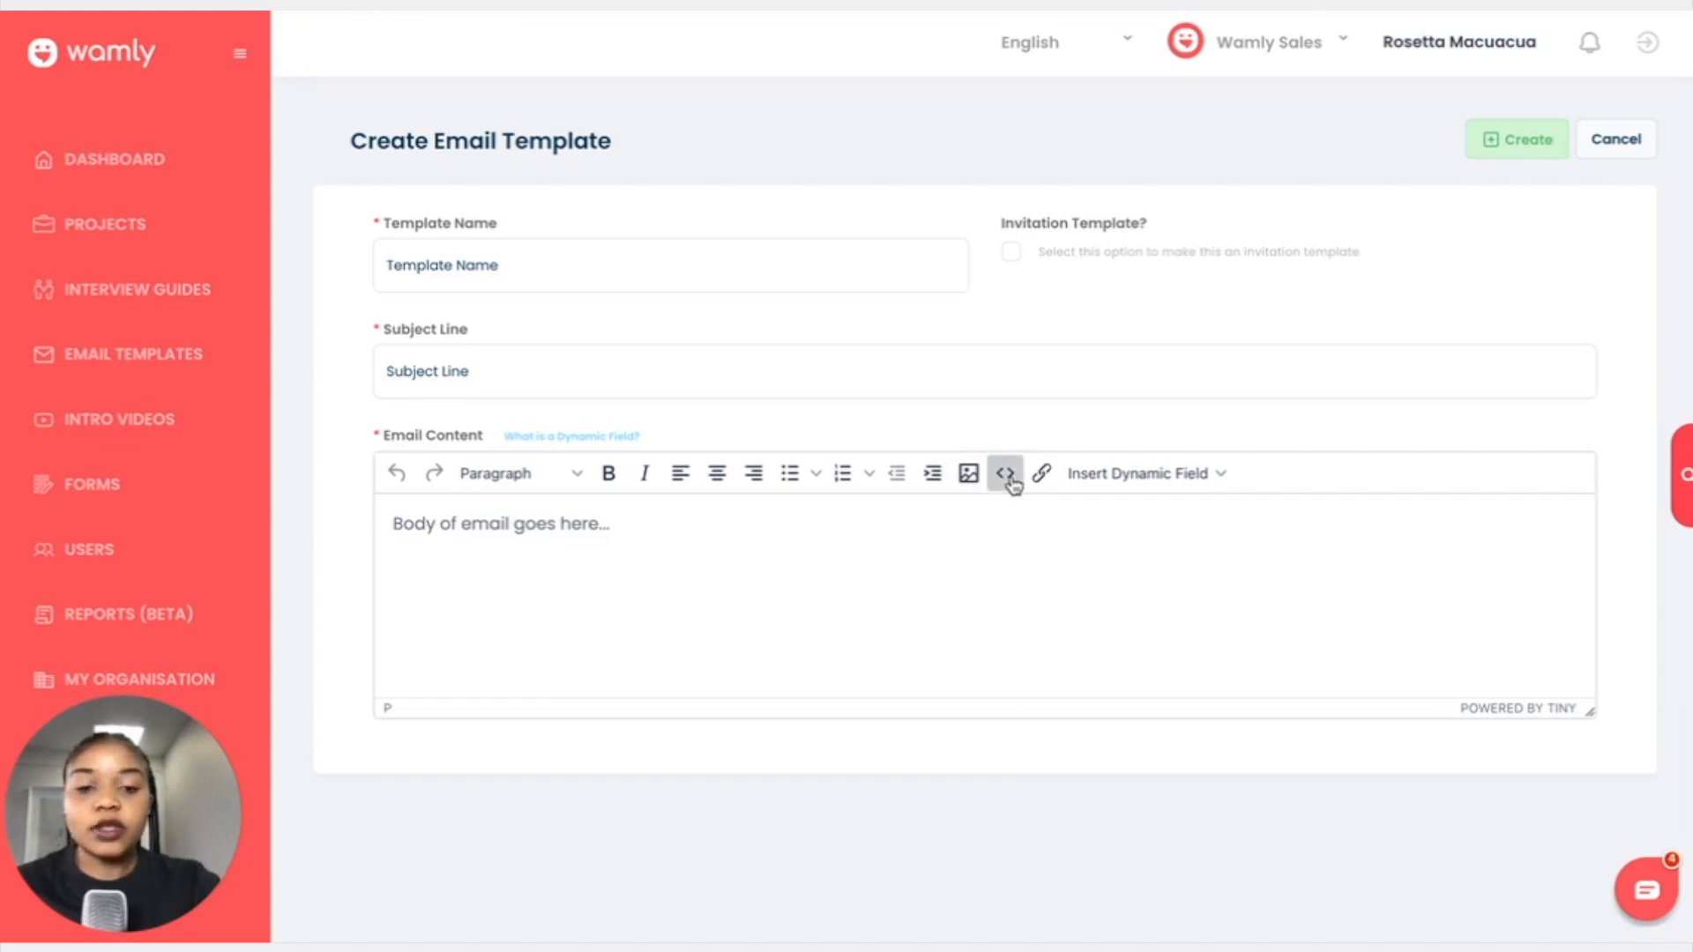
Try adding an encrypted-tbn0.gstatic.com image URL to the email content's source code, and clear it before saving the empty source.
{"action": "left_click", "coordinate": [1007, 477]}
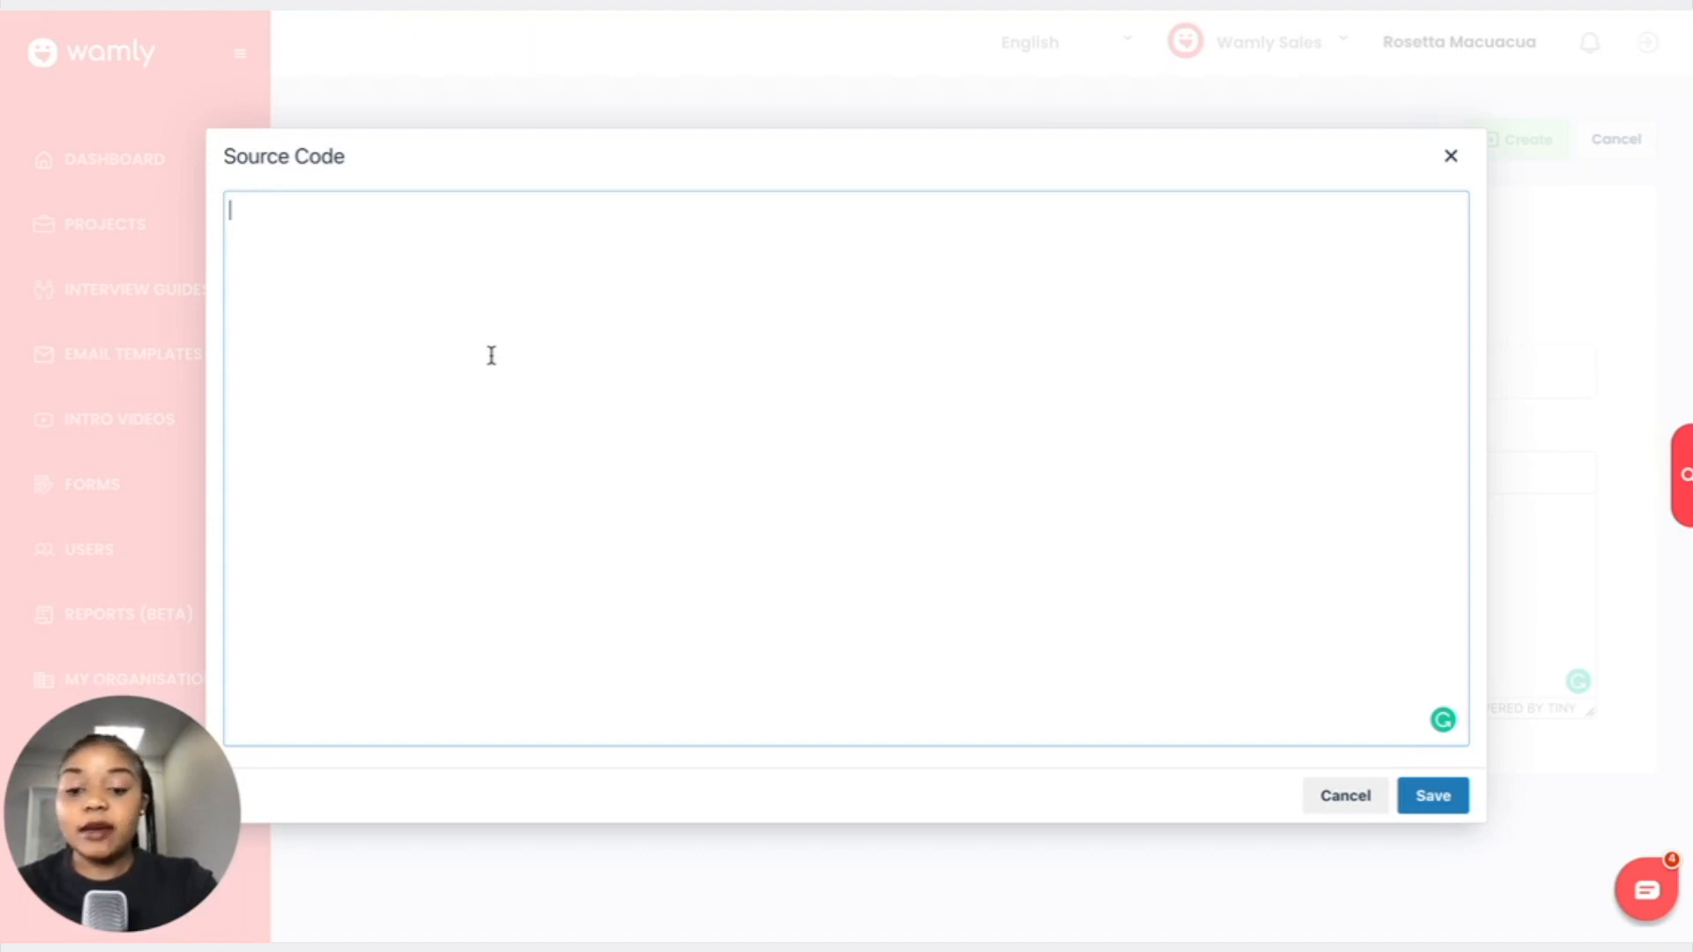
{"action": "type", "text": "https://encrypted-tbn0.gstatic.com/images?q=tbn:ANd9GcQJYrfvin_74tPBPBABoMGgg959g4mf6hjLYZJ8Ywno&s"}
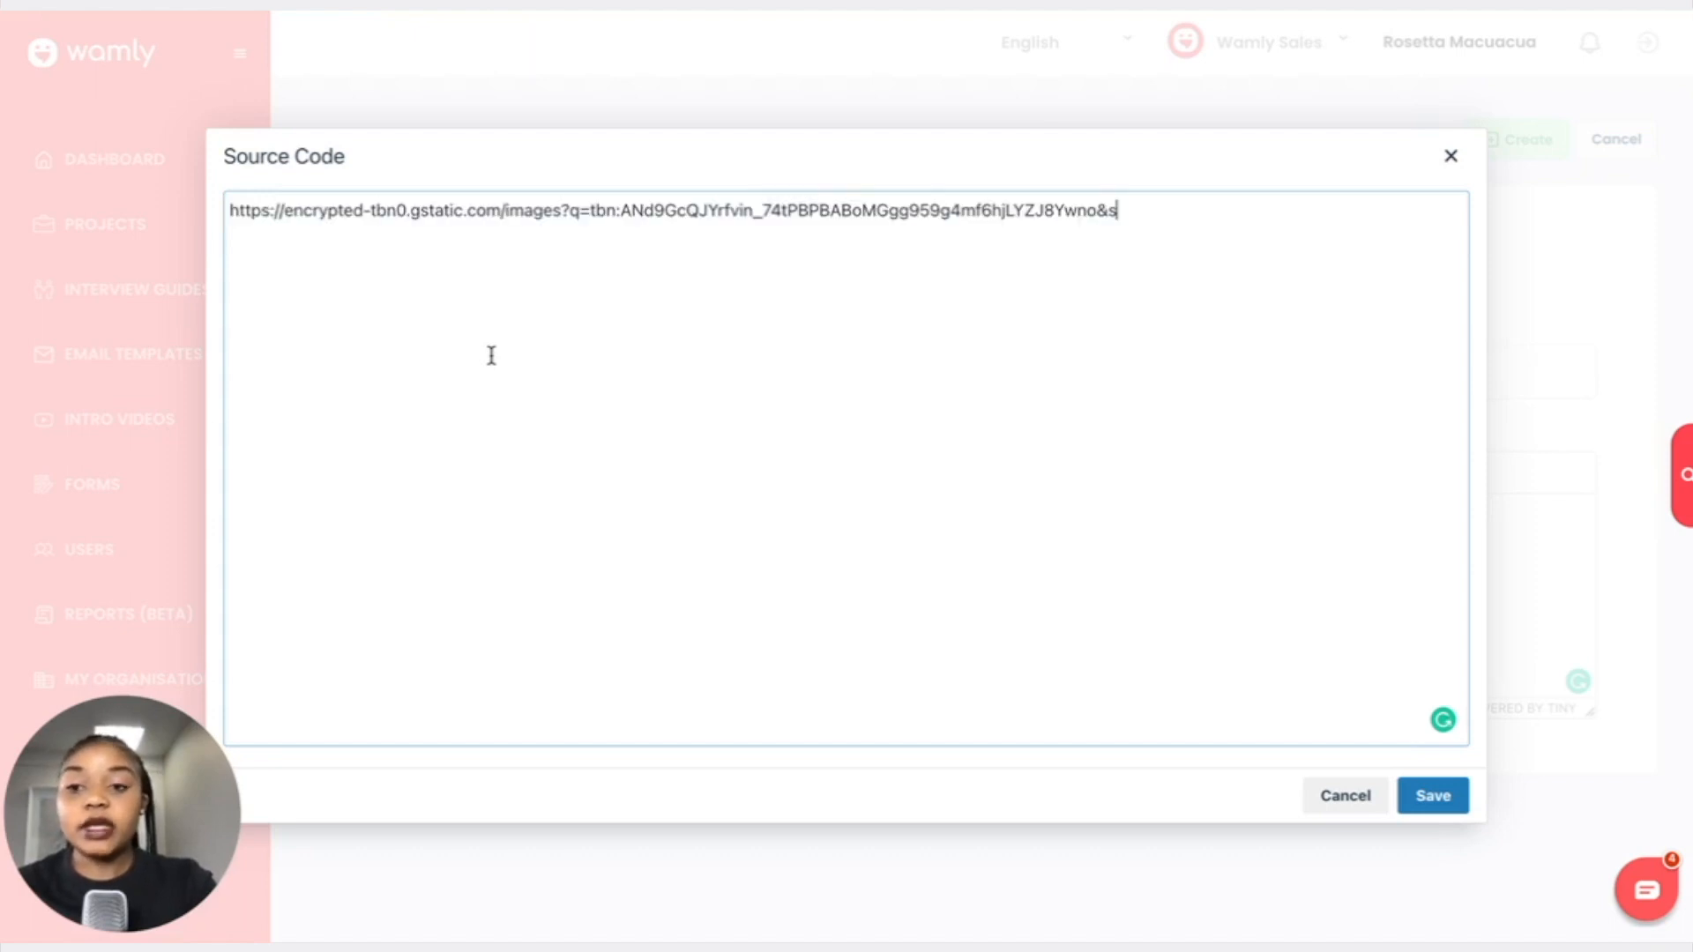
{"action": "triple_click", "coordinate": [955, 205]}
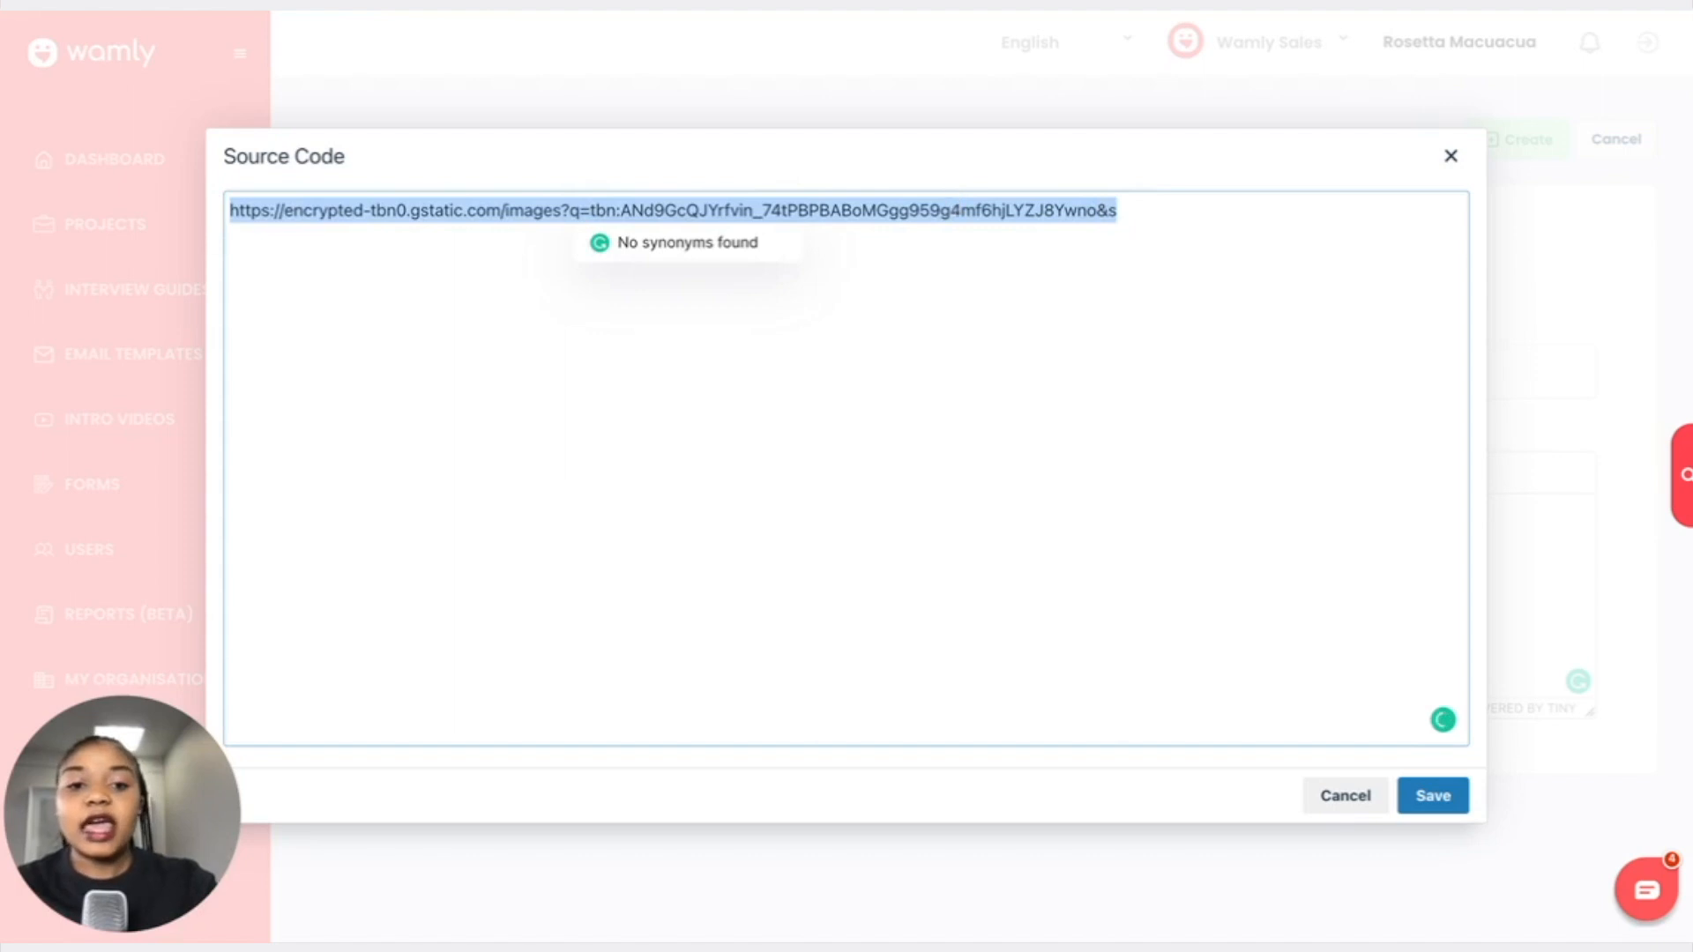
{"action": "key", "text": "BackSpace"}
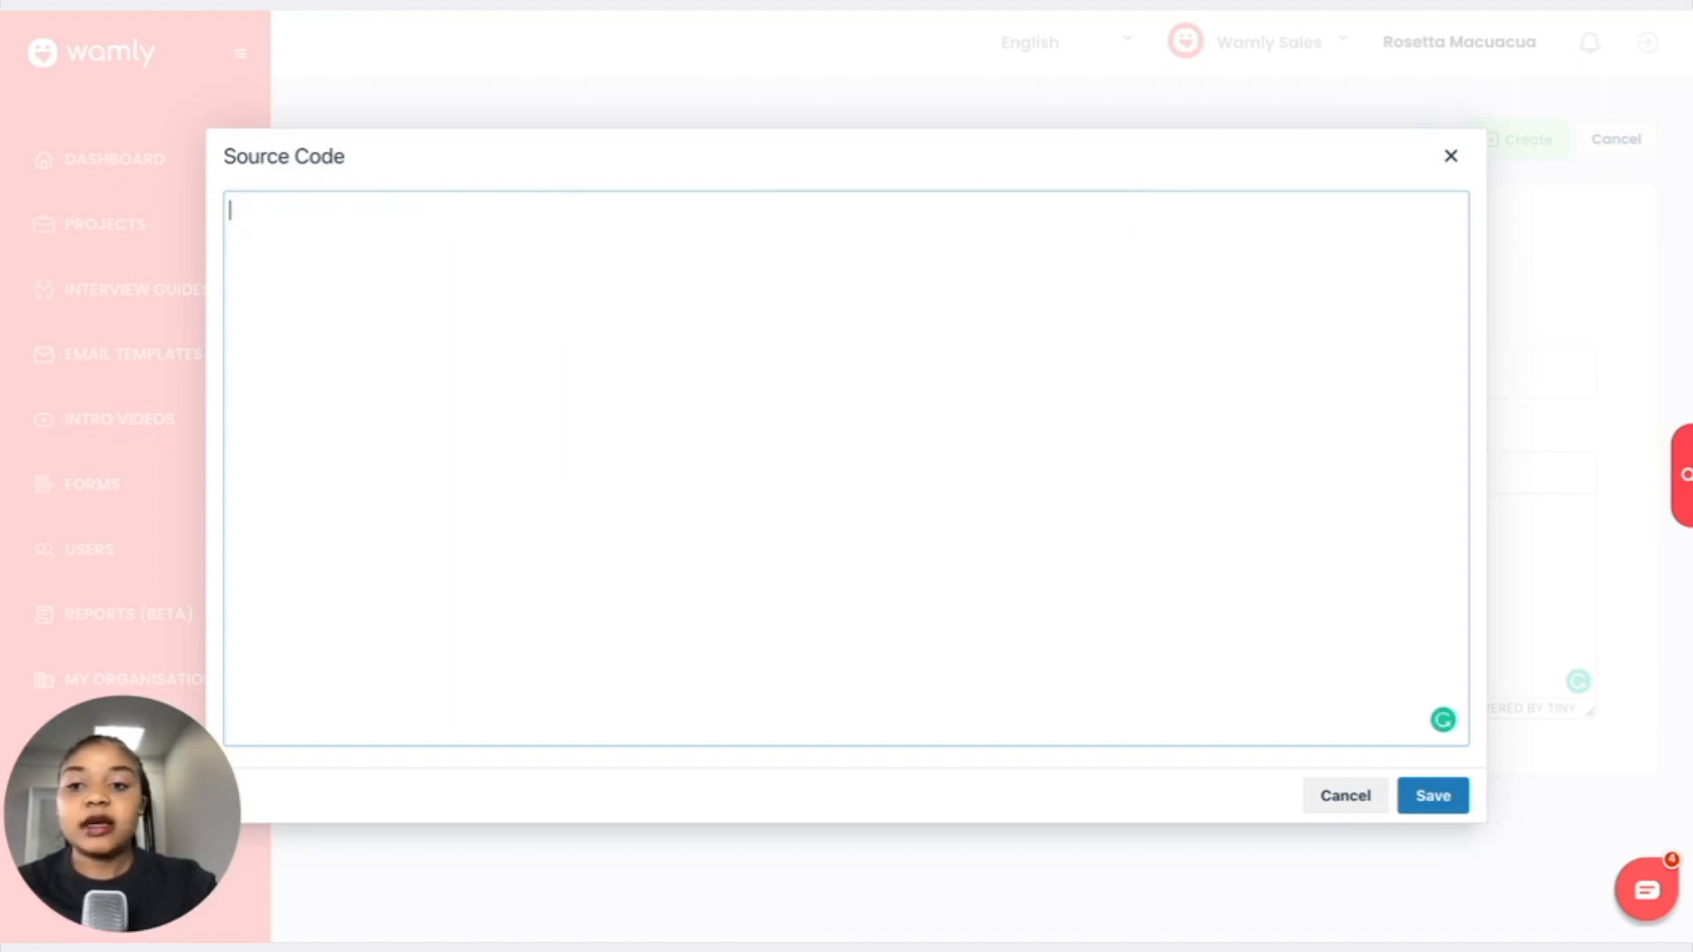
{"action": "left_click", "coordinate": [1432, 797]}
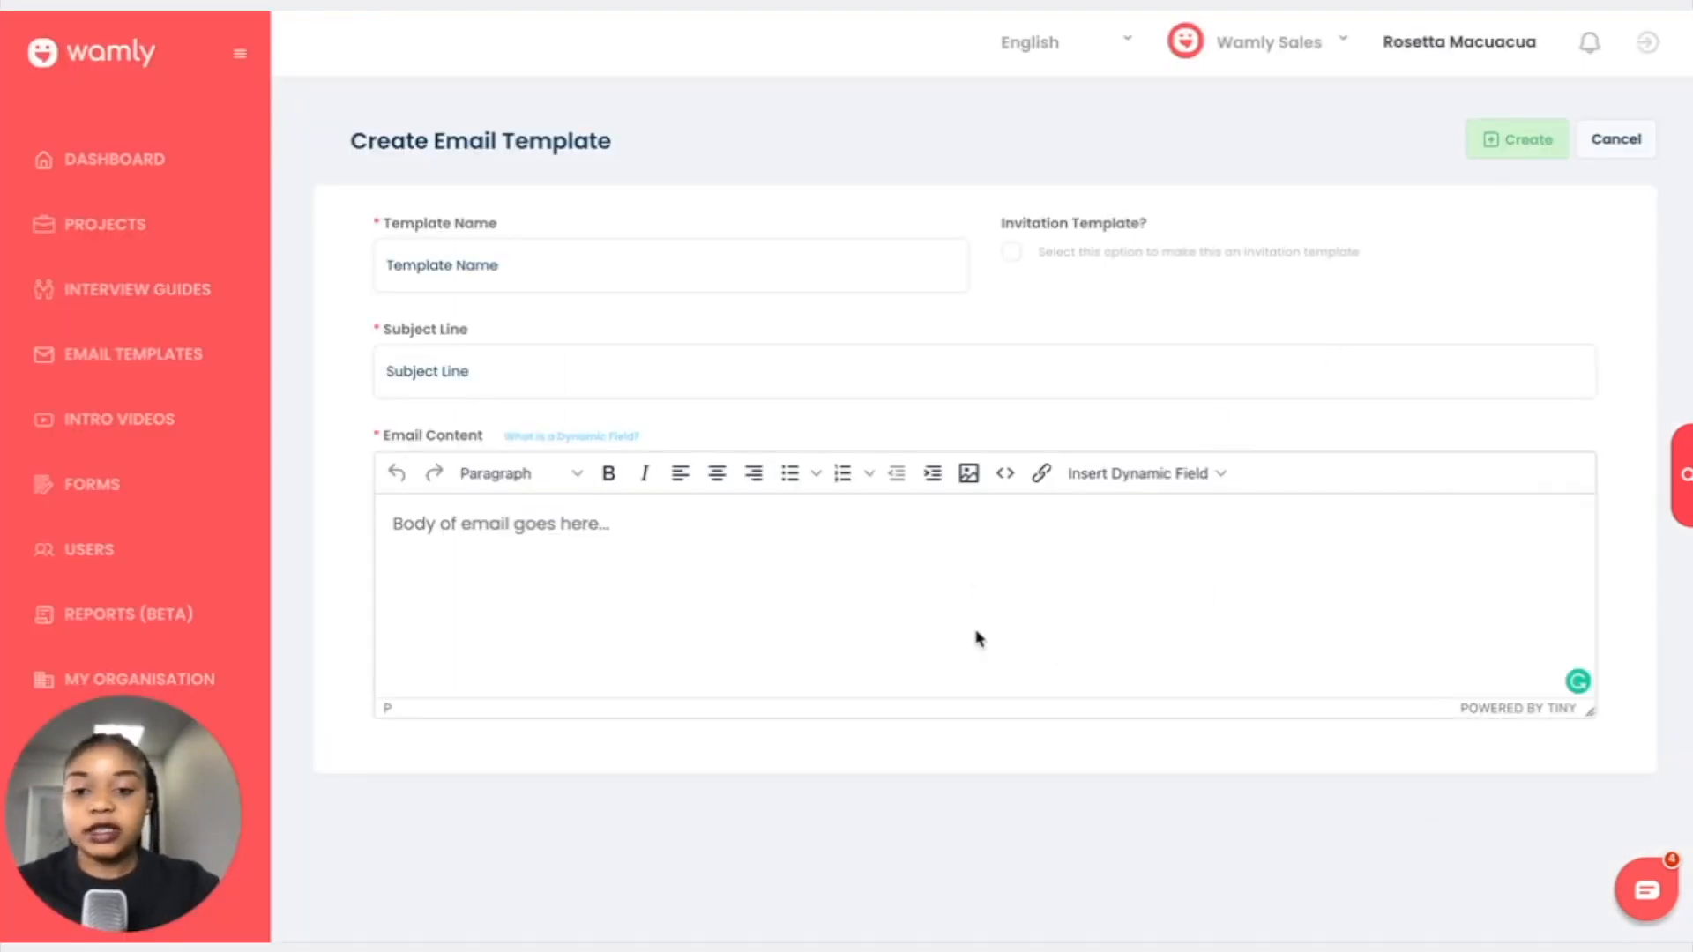